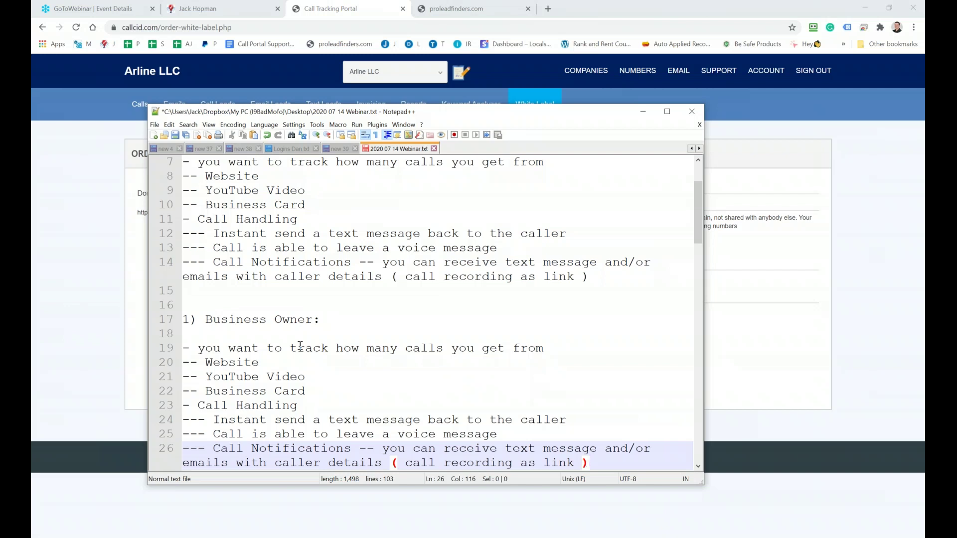
Scroll the notes and highlight the lines being discussed, ending on the Call Handling line
scroll(302, 345, down, 1)
scroll(302, 344, down, 1)
drag(313, 333, 206, 305)
click(312, 312)
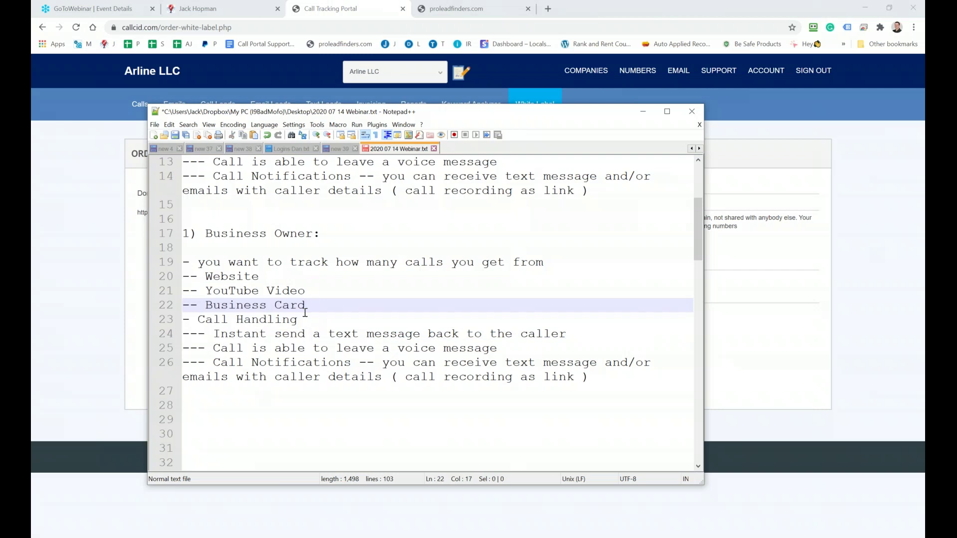
drag(299, 319, 174, 317)
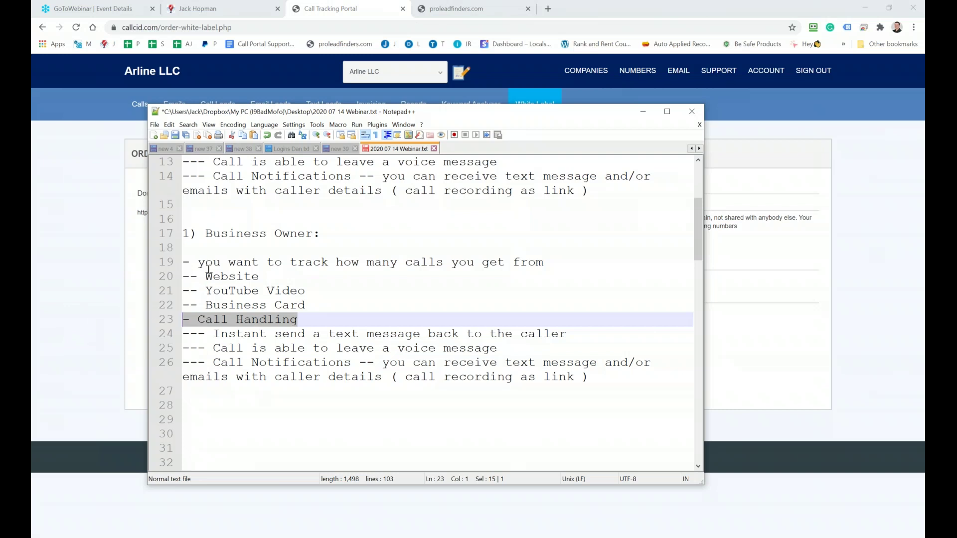
Renumber the Business Owner heading to 2 and add '- Tracking phone number on marketing channels' below it
drag(189, 232, 182, 232)
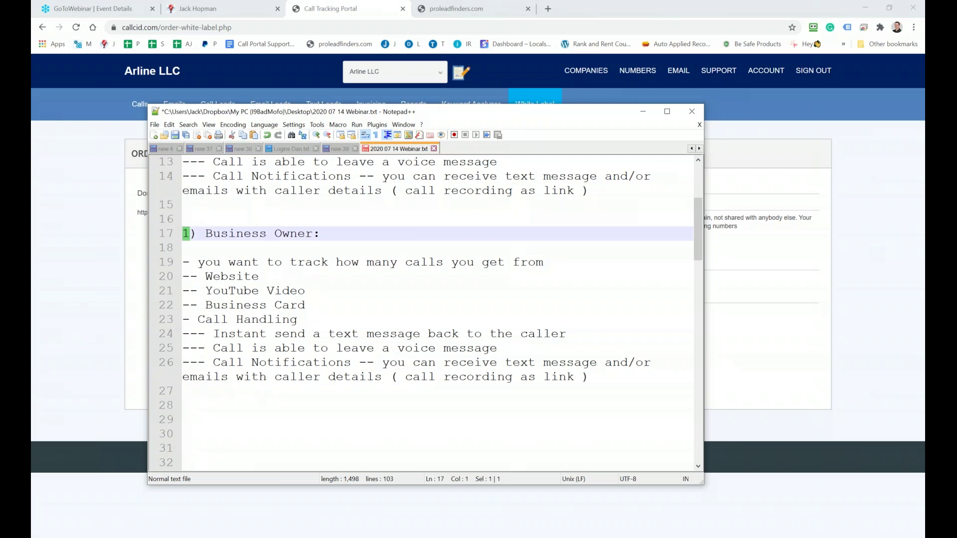
text(2)
click(201, 246)
text(- )
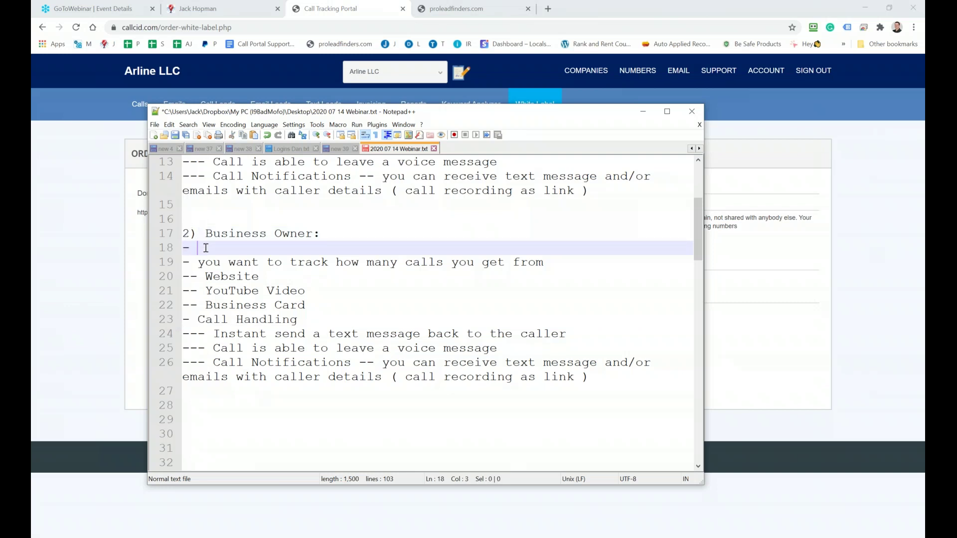
text(Tracking phon)
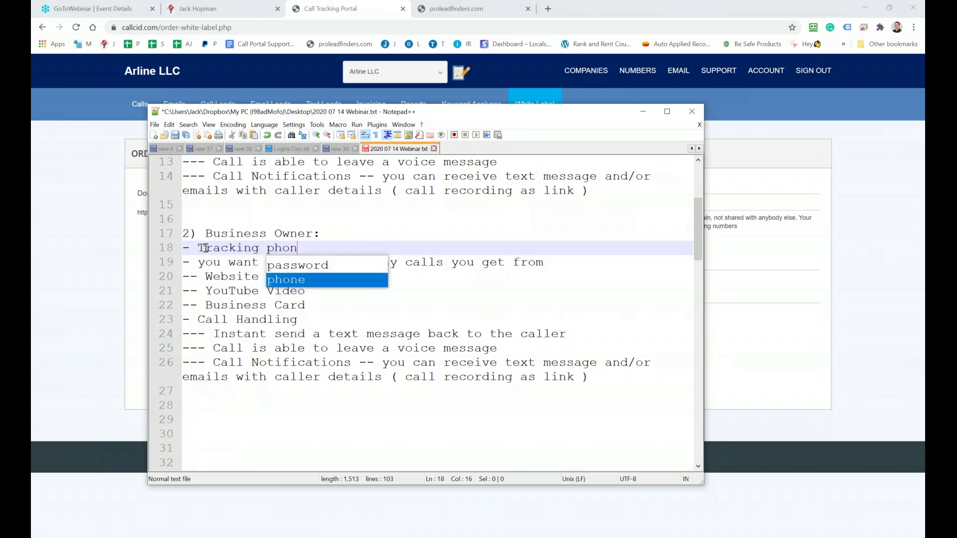
text(e number on)
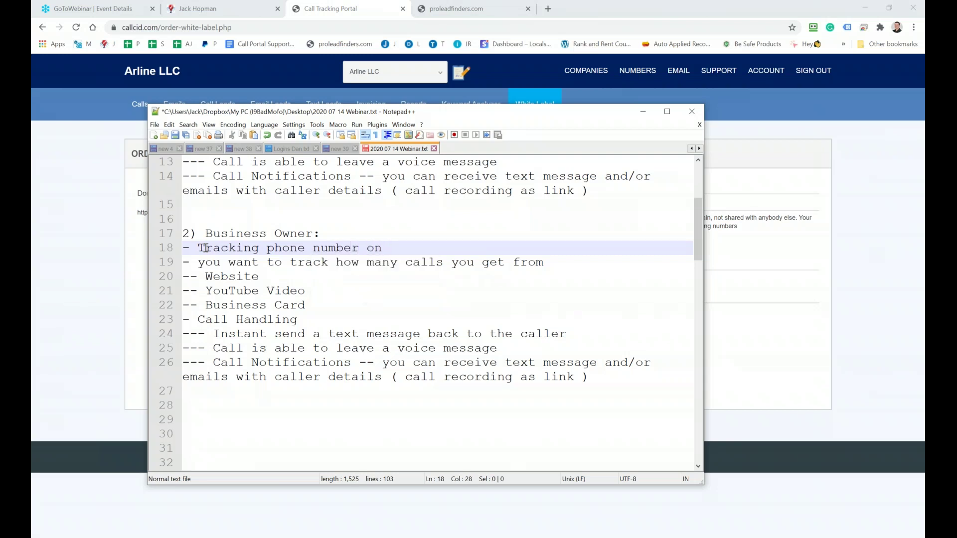
text( marketing )
text(ch)
text(annles)
key(BackSpace)
key(BackSpace)
key(BackSpace)
key(BackSpace)
text(nes)
key(BackSpace)
text(ls)
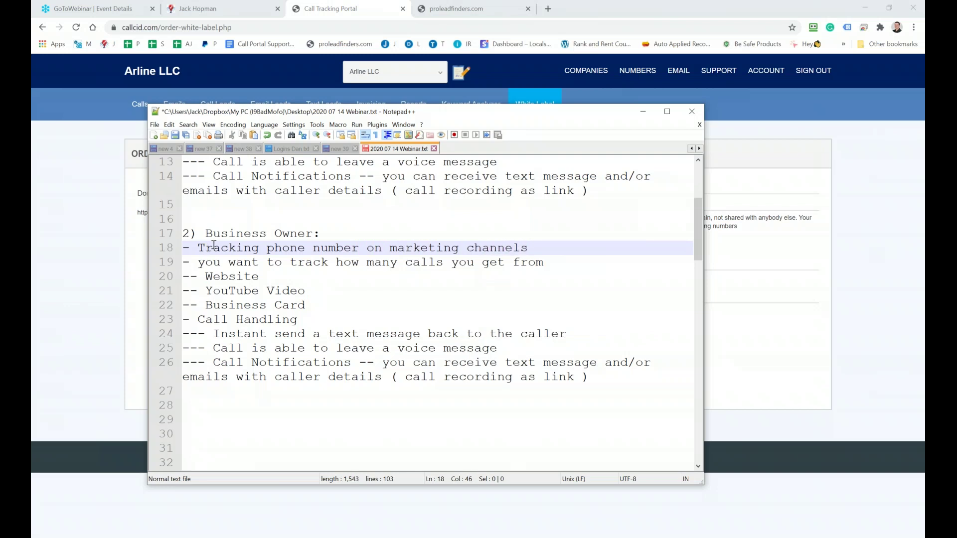
Highlight both sections and the Round Robin title, then save the webinar notes
drag(588, 377, 183, 219)
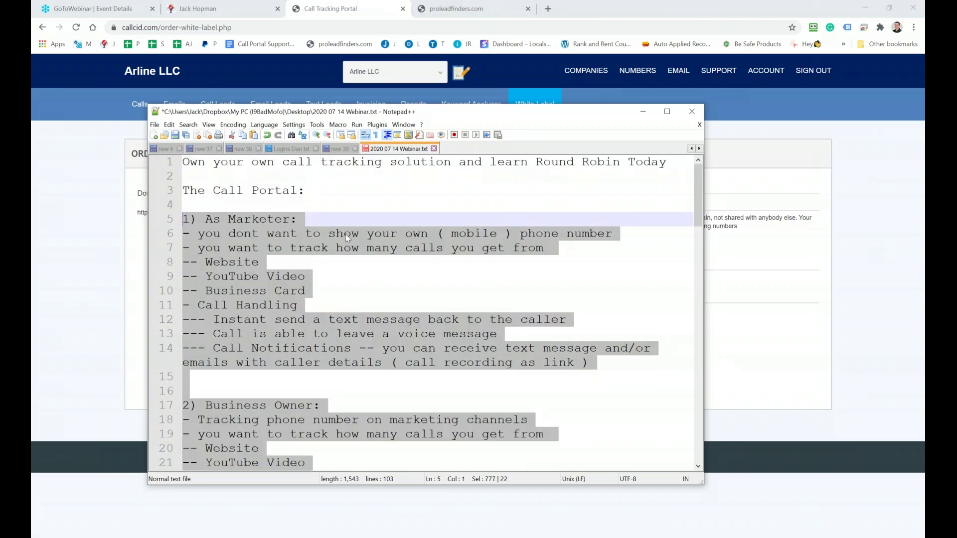
drag(537, 163, 596, 164)
click(176, 135)
Move the notes aside, view All Numbers, then start a New Tracking Number in CallCID
drag(227, 115, 792, 210)
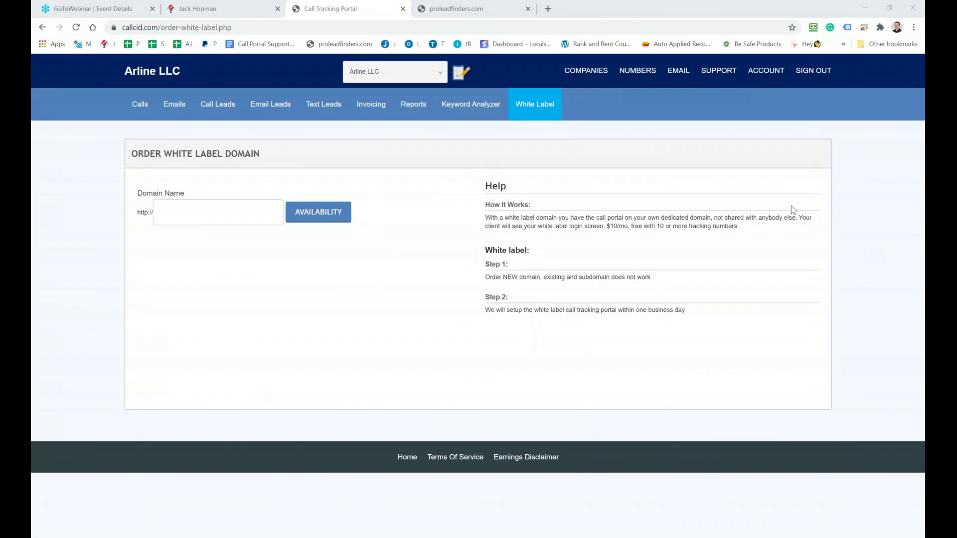
mouse_move(638, 72)
click(640, 140)
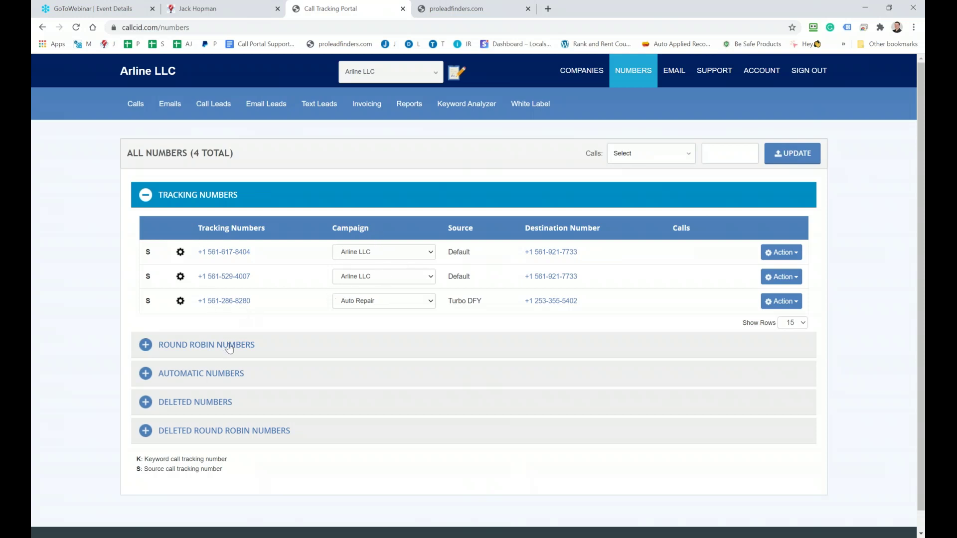
click(643, 75)
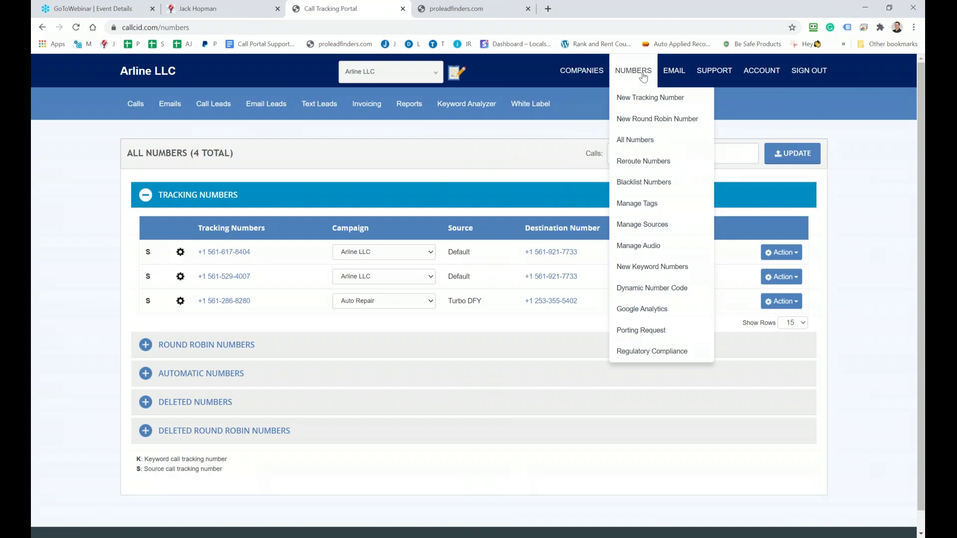
click(640, 97)
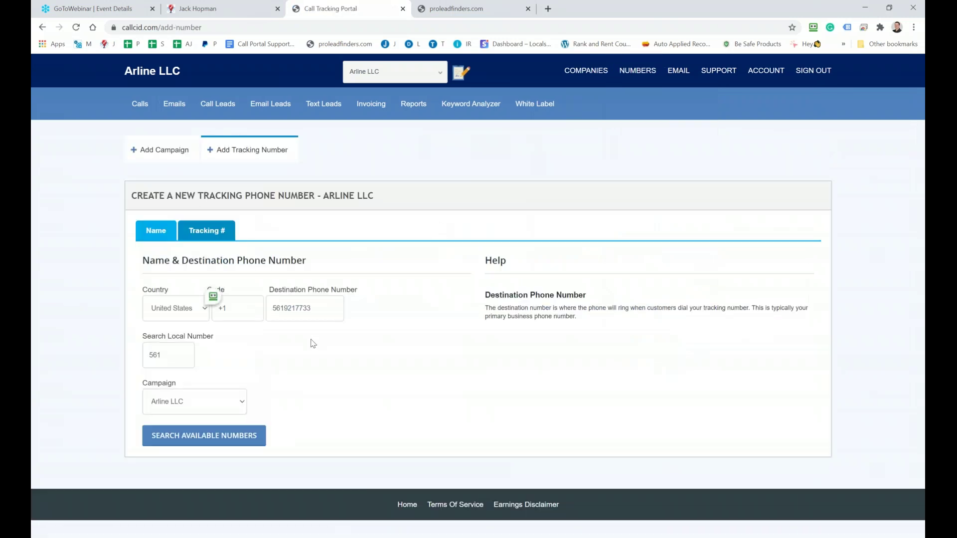
Search available local numbers in the 561 area code and browse the results
drag(167, 356, 146, 358)
click(232, 436)
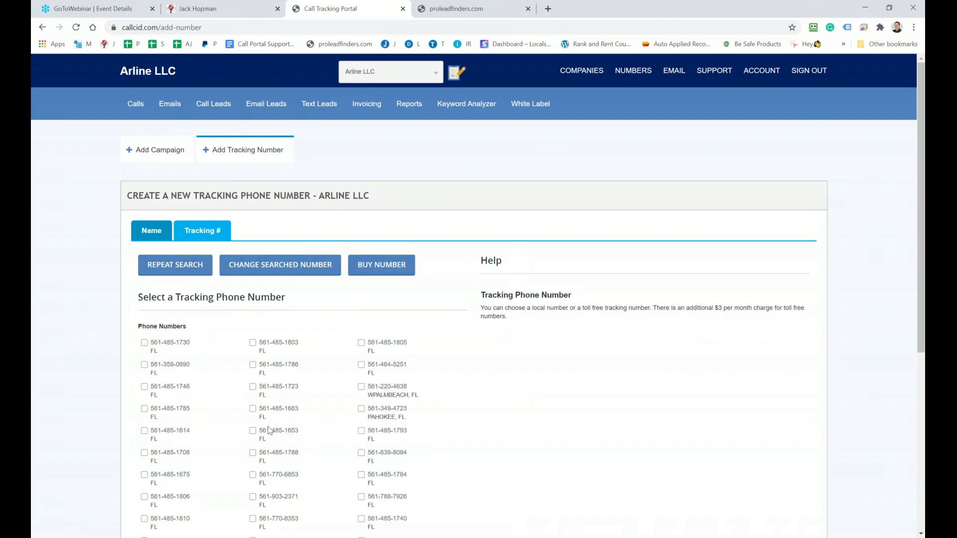
scroll(270, 431, down, 2)
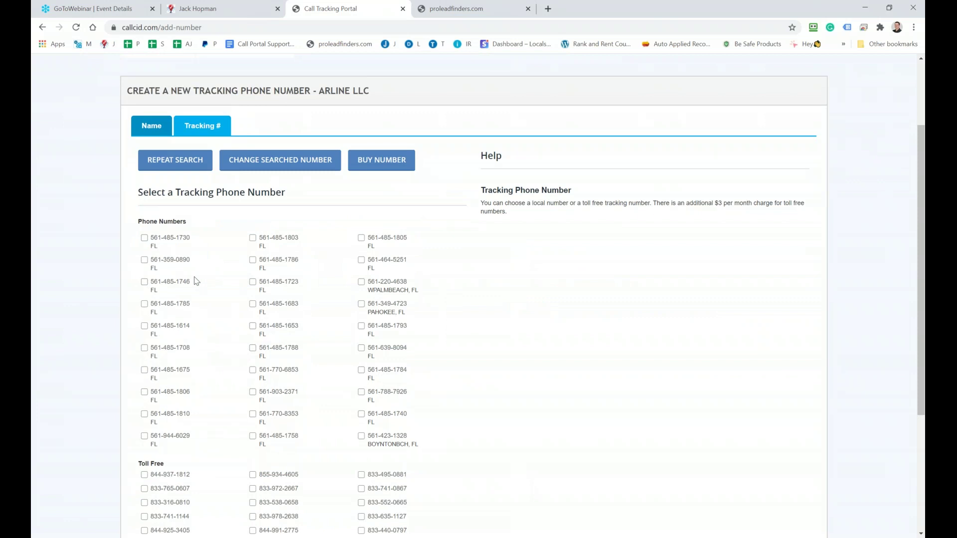
scroll(196, 281, down, 3)
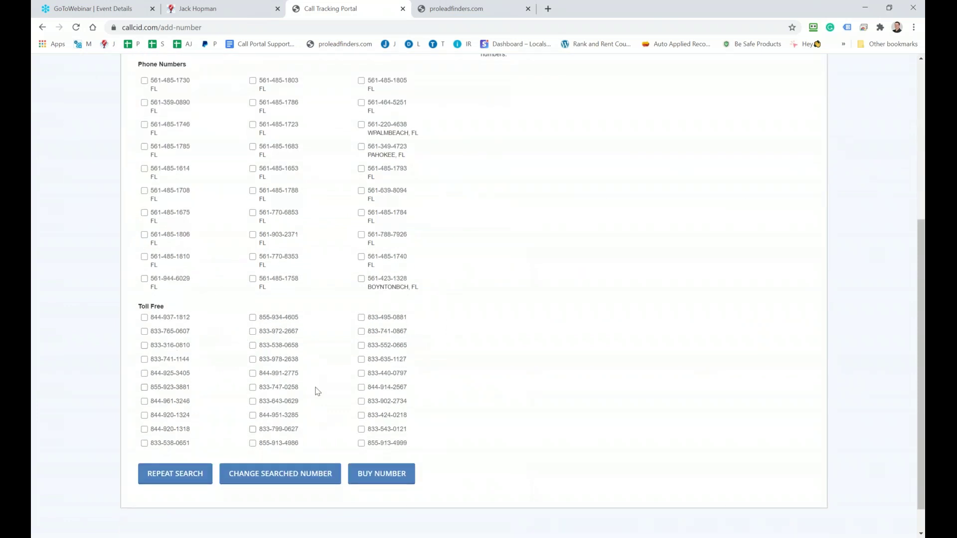
scroll(318, 391, up, 3)
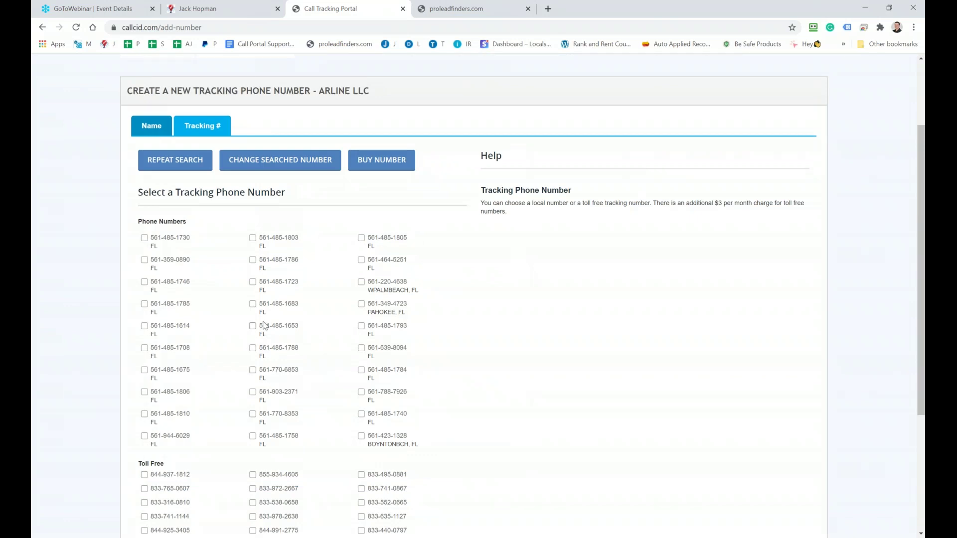
Tick the chosen 561 number in the Phone Numbers list and buy it
click(253, 348)
scroll(260, 353, down, 4)
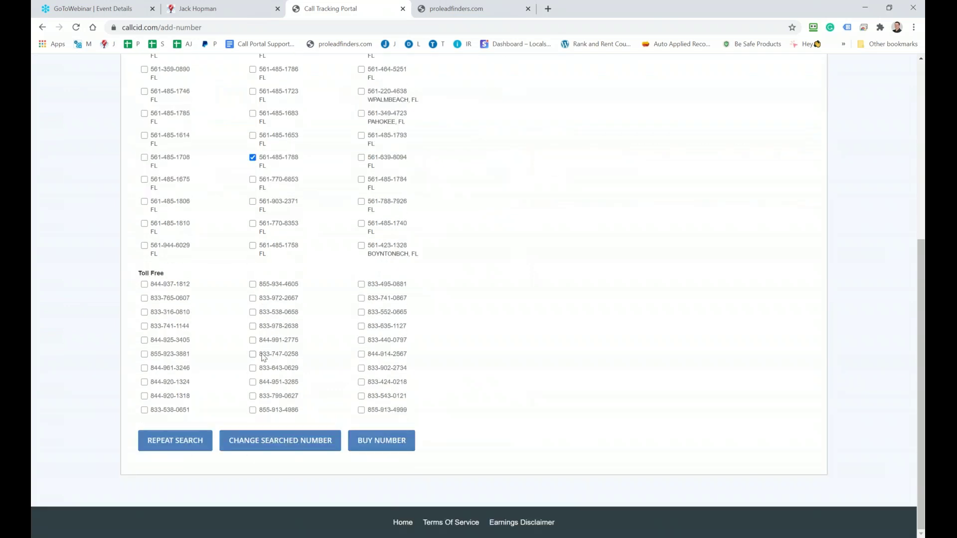
click(384, 441)
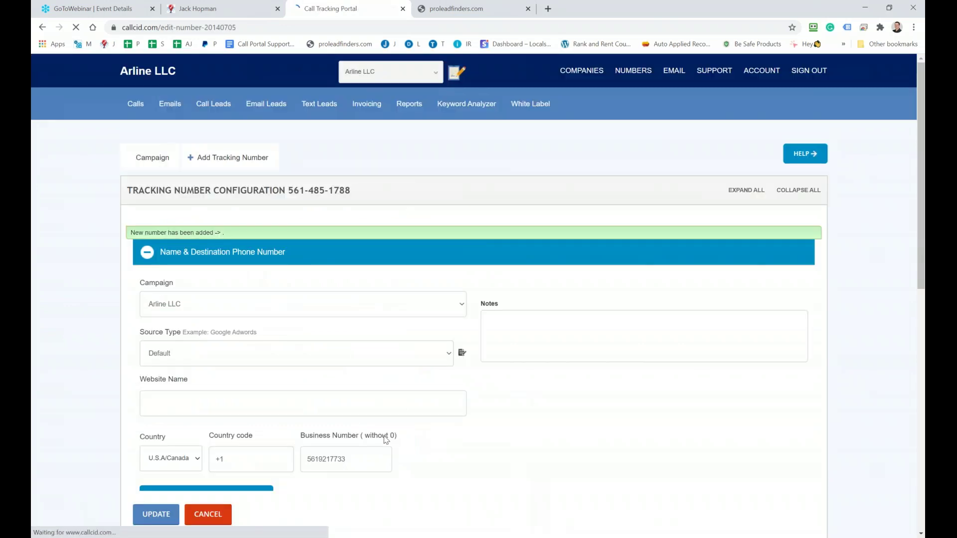
scroll(384, 438, down, 3)
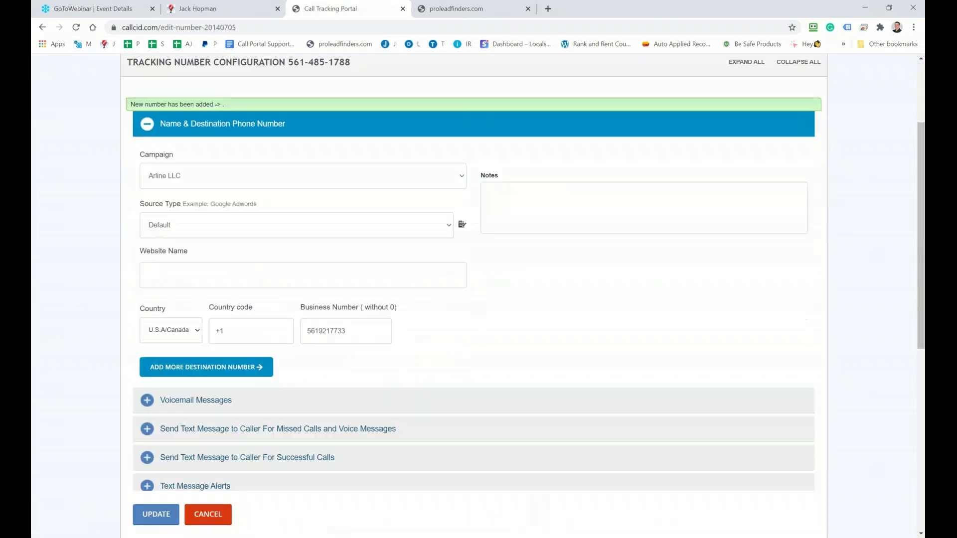
double_click(306, 302)
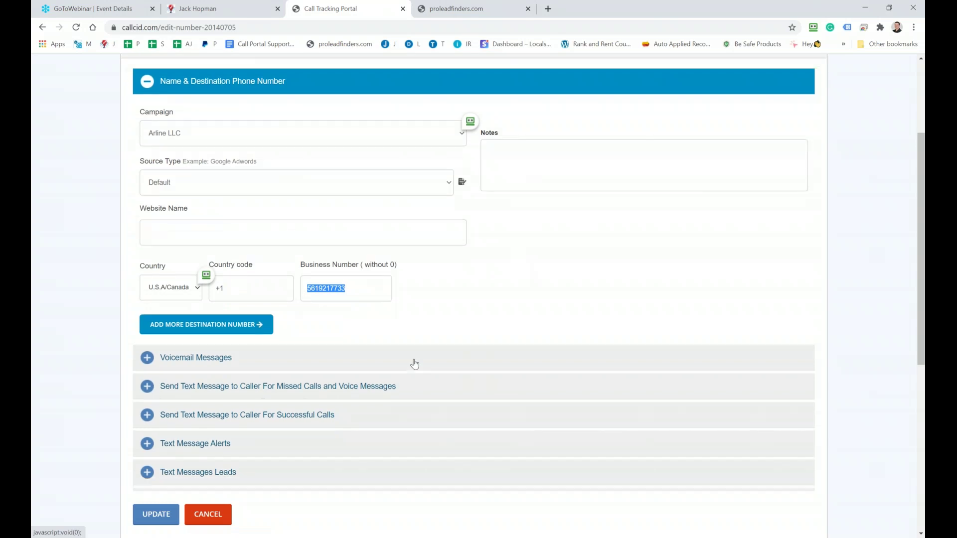
scroll(414, 364, up, 2)
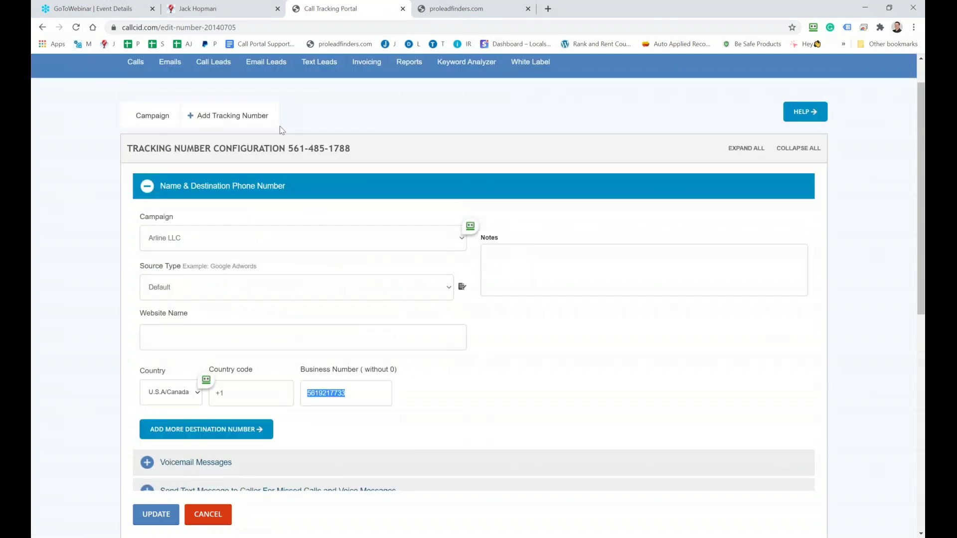
drag(288, 148, 351, 148)
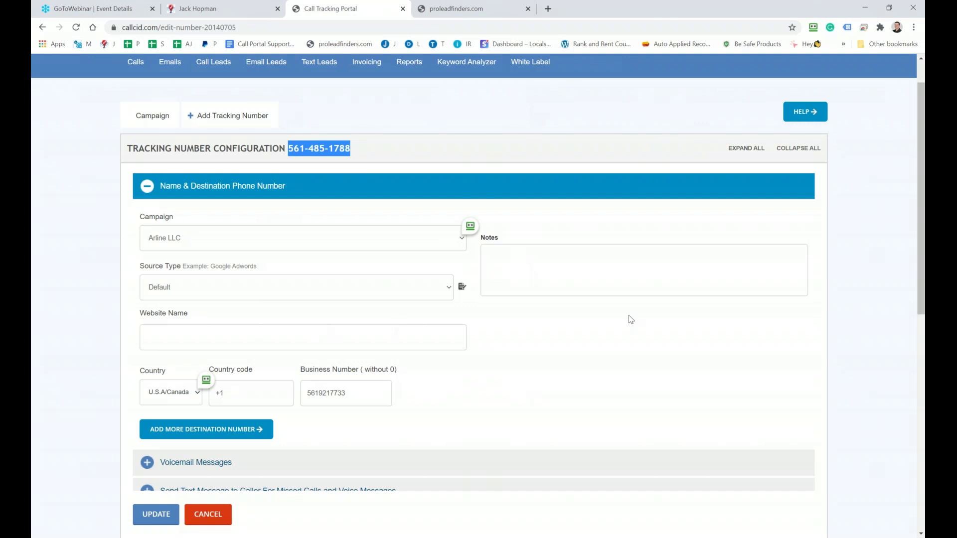
Add the line 'Caller => Tracking number => Destination number' below the Business Owner section
key(alt+Tab)
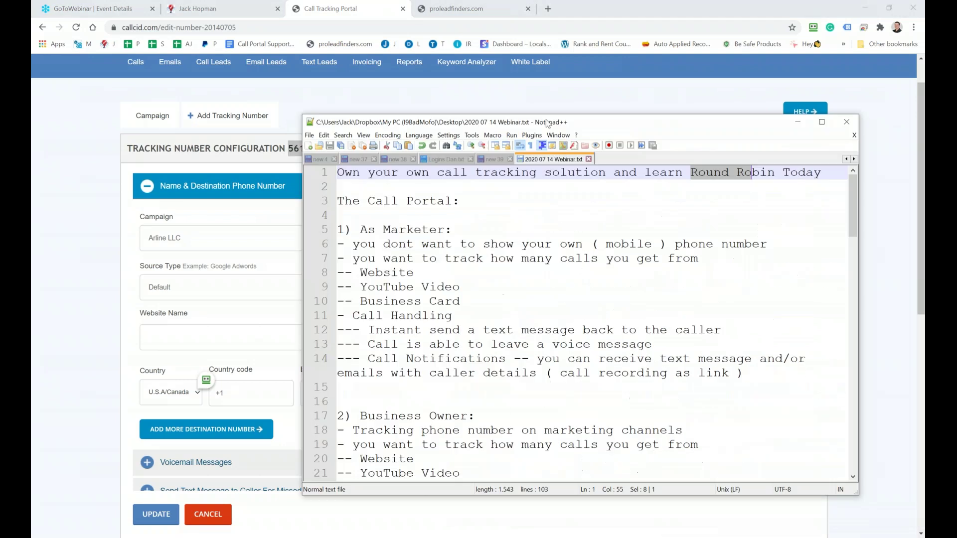
scroll(723, 331, down, 5)
click(723, 344)
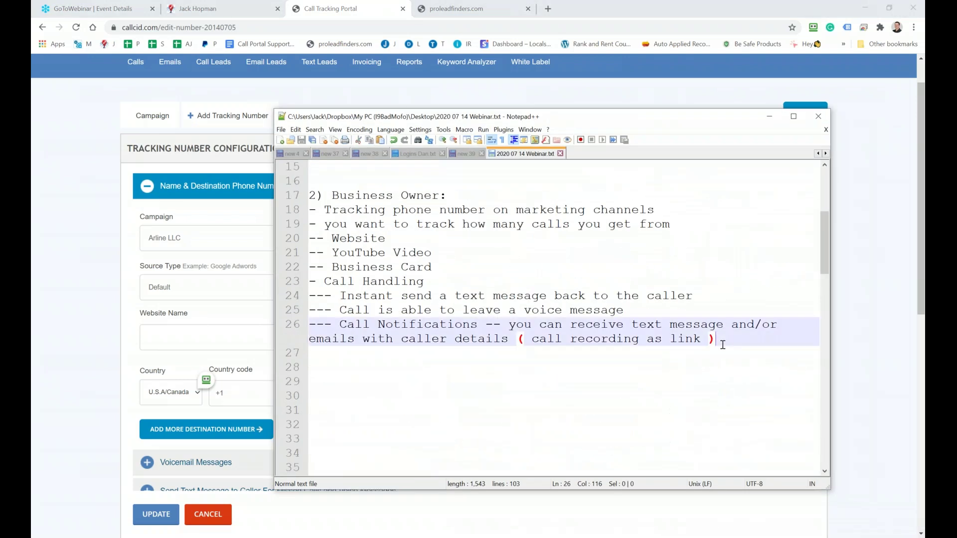
key(Return)
key(Return)
key(Return)
text(Ca)
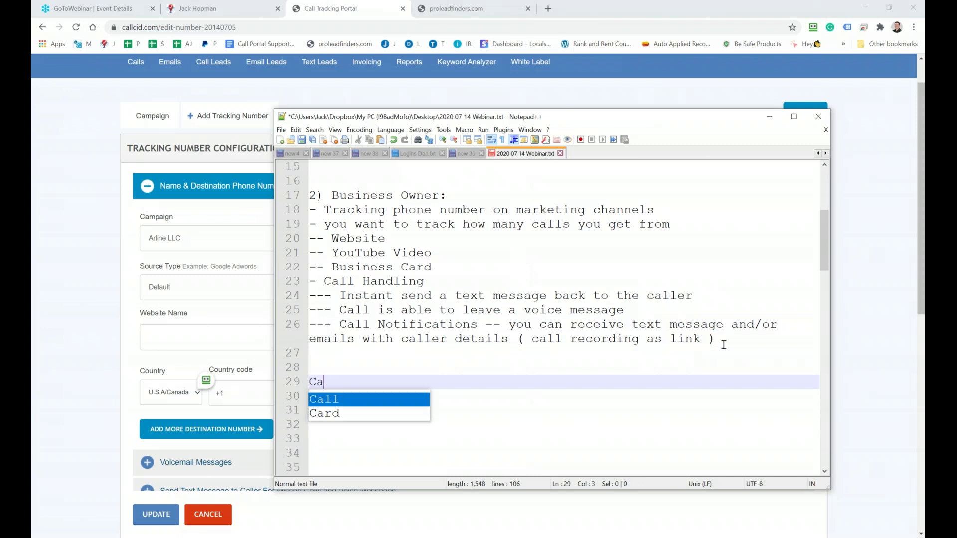
text(ller)
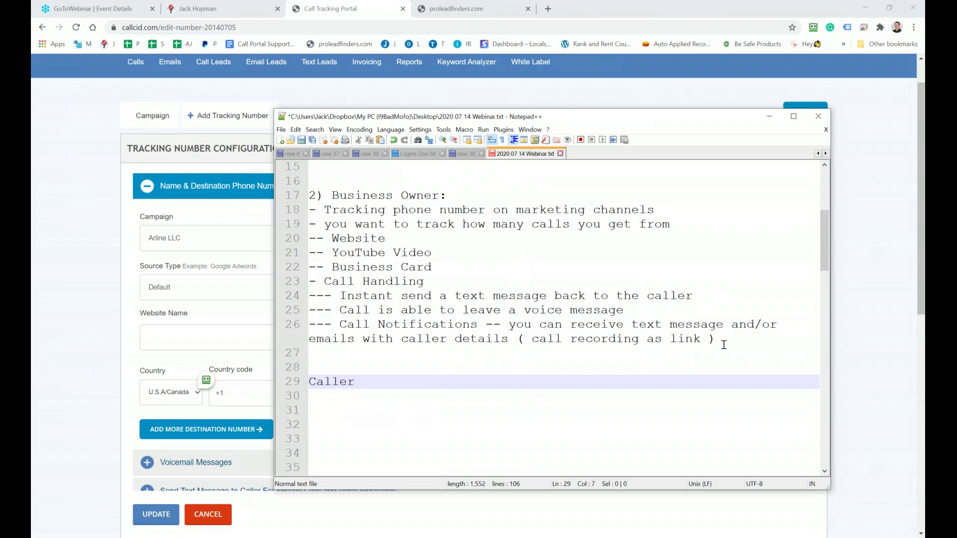
text( => Tracking number)
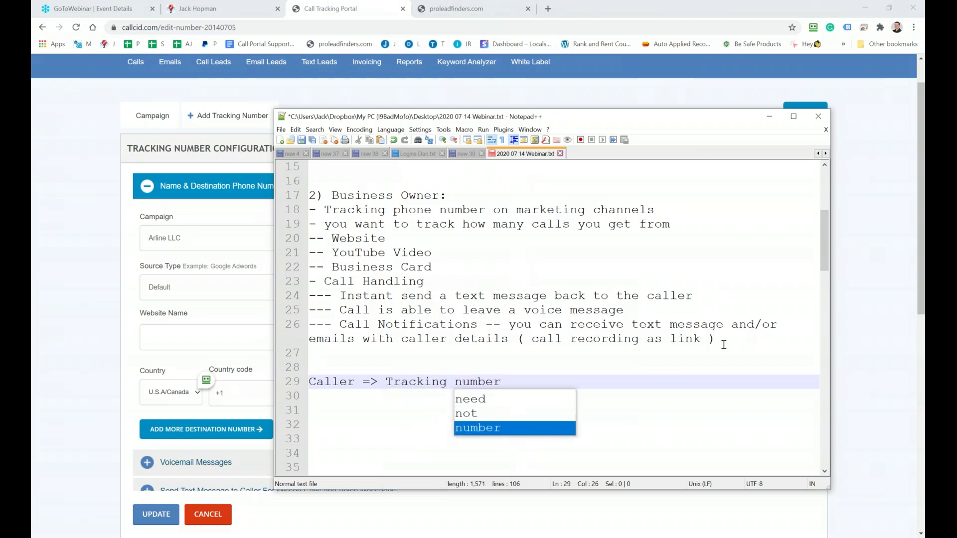
text( => )
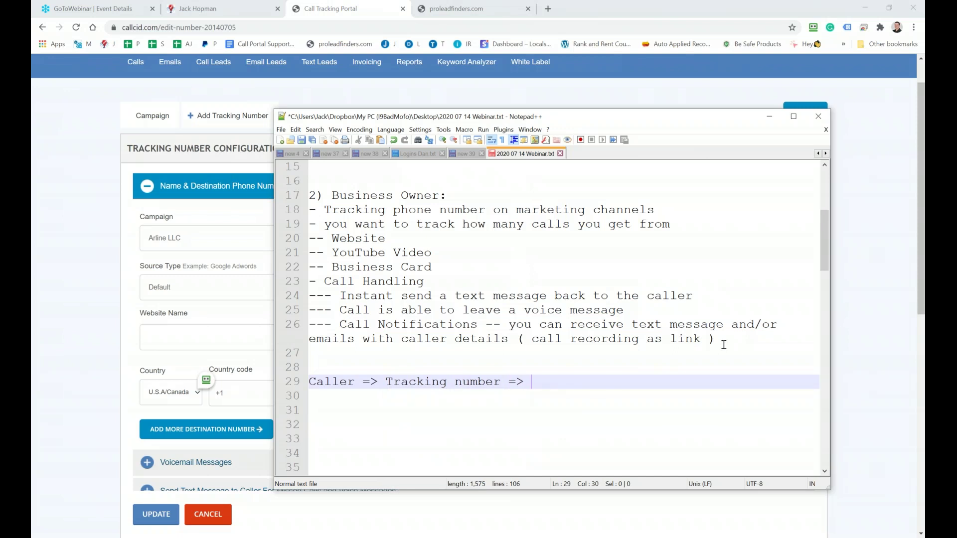
text(Destination number)
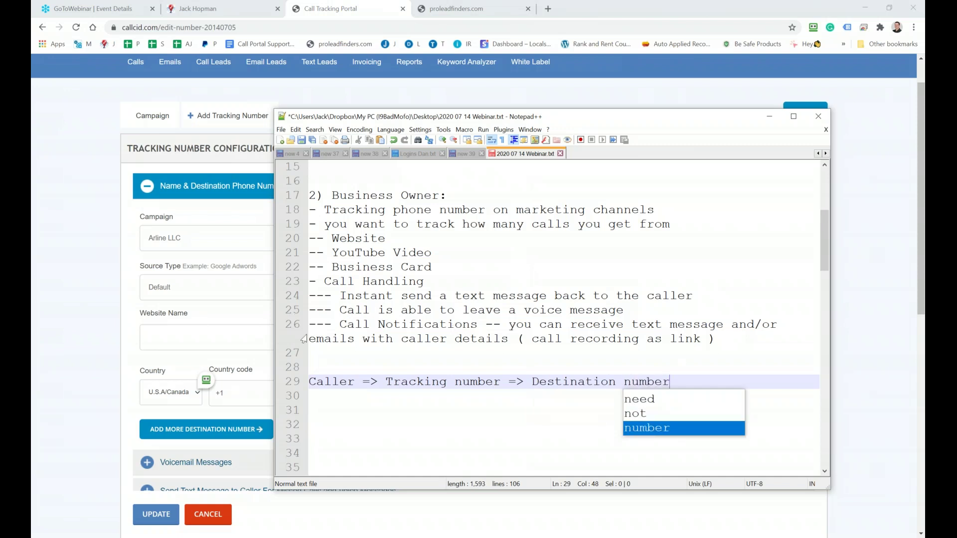
Change 'Caller' to 'Caller Number' on line 29, mark 'Tracking number', and move the notes aside
click(355, 381)
text(u)
key(BackSpace)
text(Number)
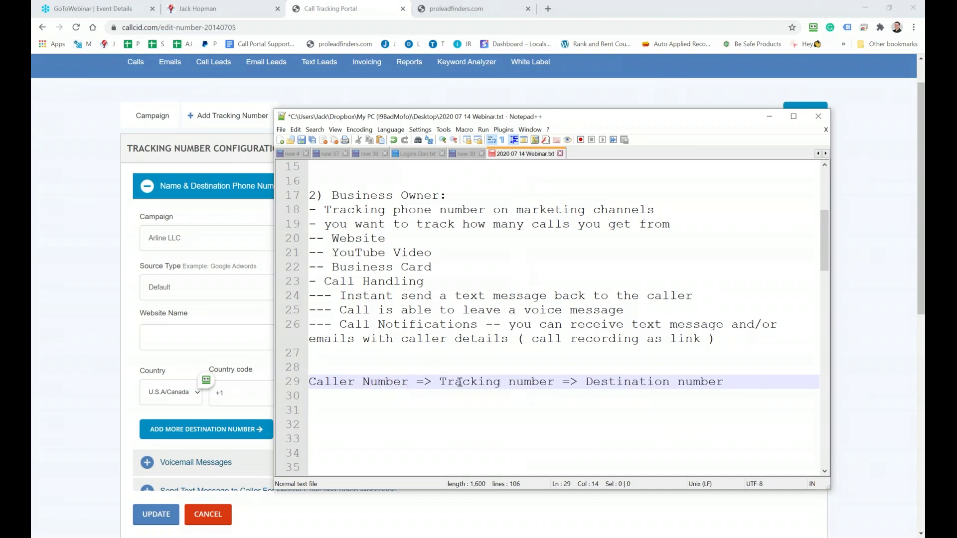
drag(447, 381, 549, 388)
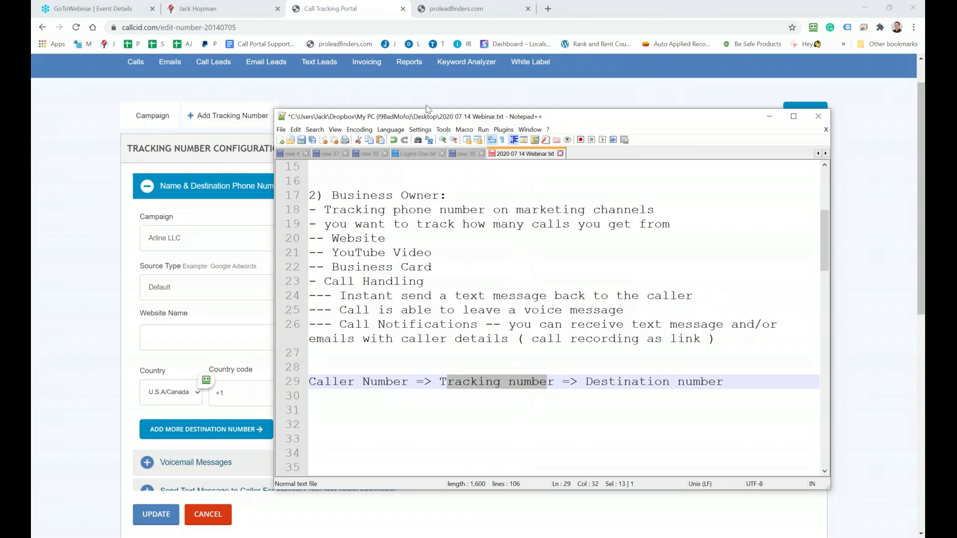
drag(416, 123, 808, 117)
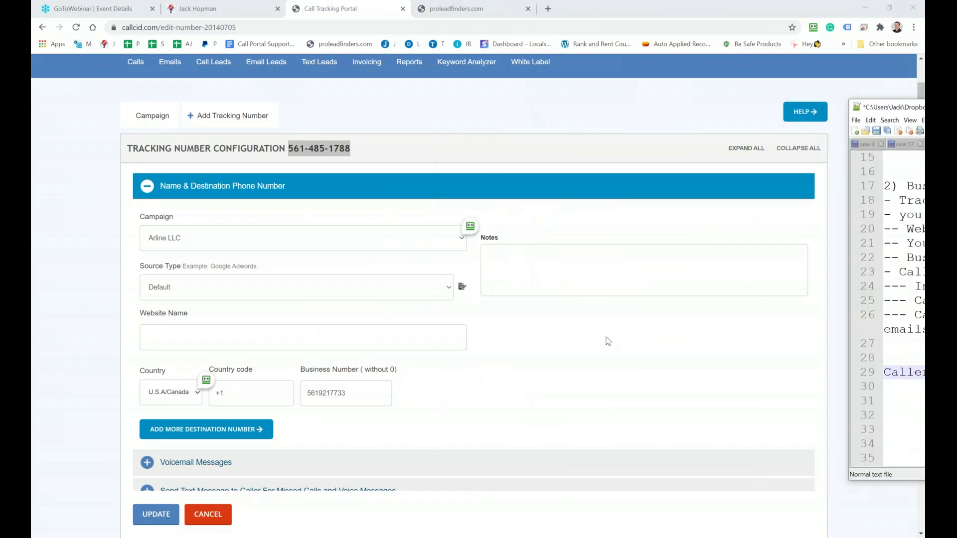
Expand Voicemail Messages and enable voice messages after 10 seconds
scroll(605, 340, down, 2)
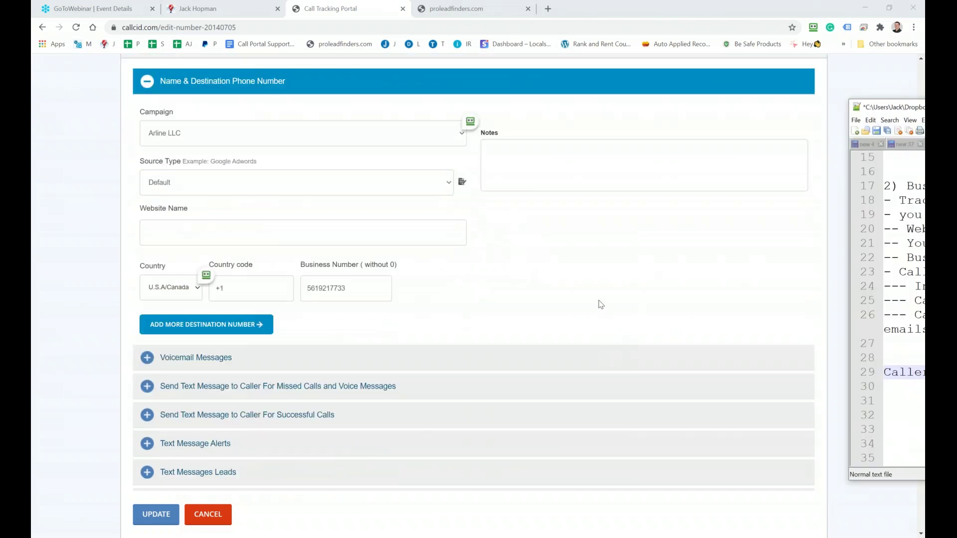
scroll(598, 299, down, 2)
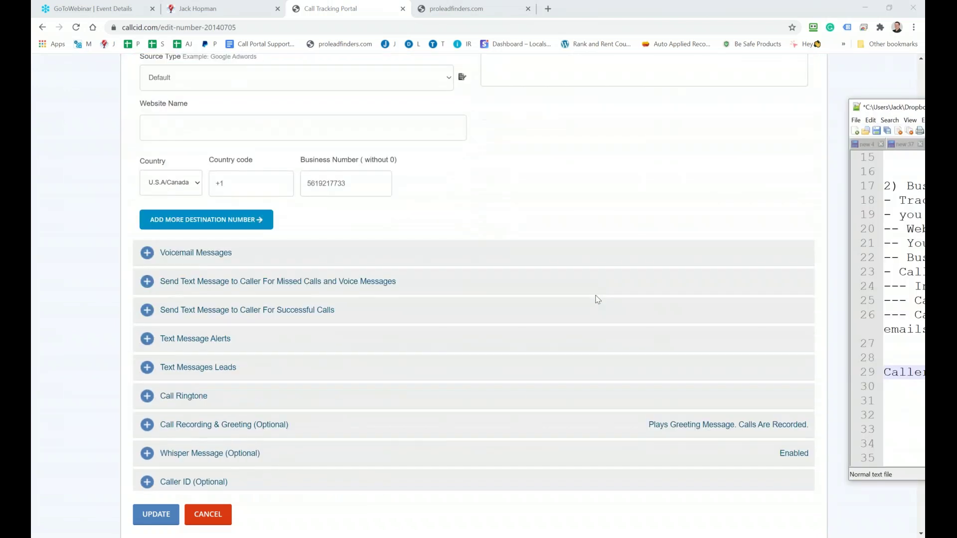
click(150, 258)
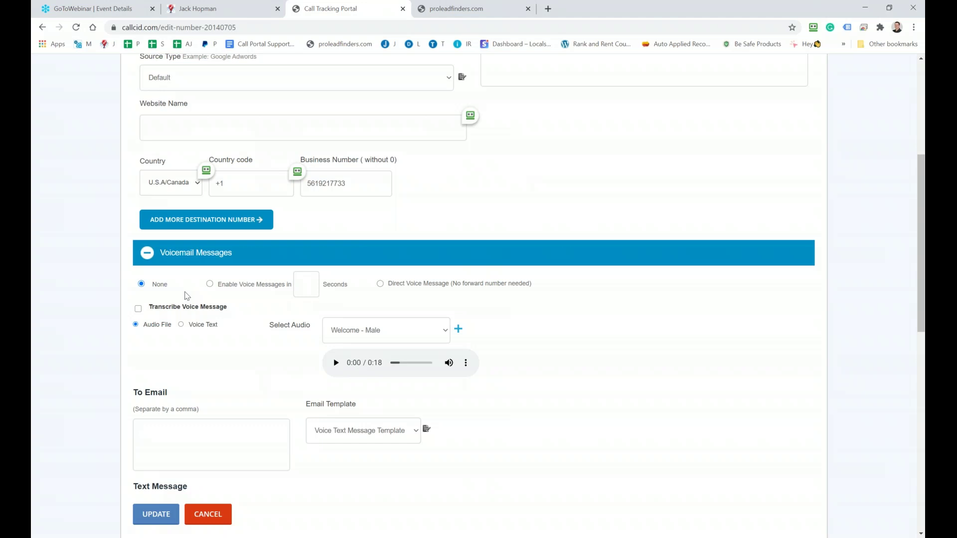
click(210, 284)
text(10)
Review the greeting recordings and switch the voicemail greeting to Voice Text
drag(355, 187, 305, 184)
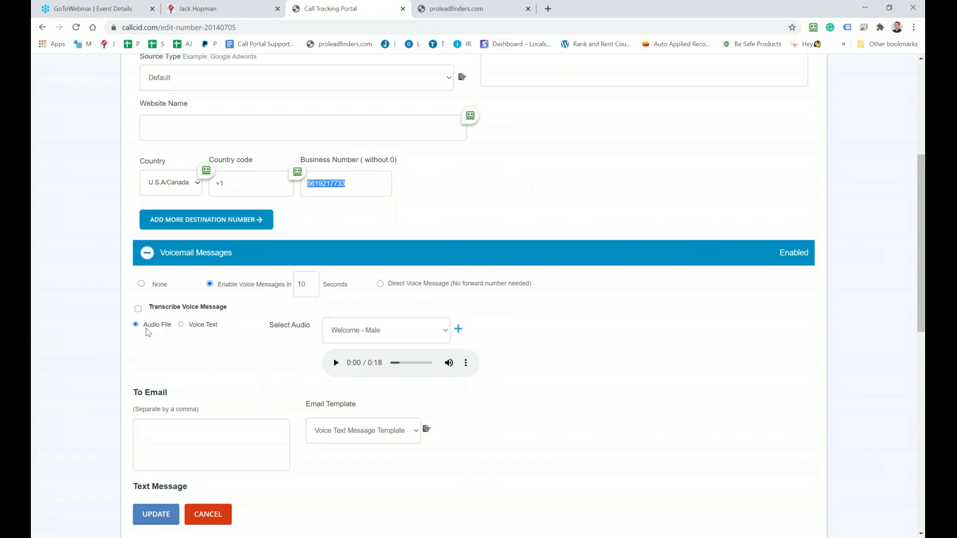
click(446, 333)
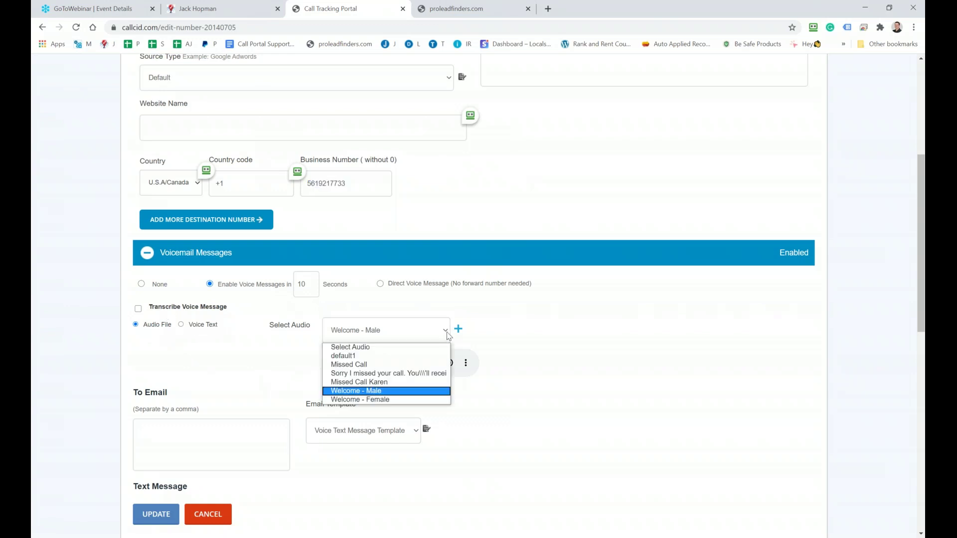
click(447, 332)
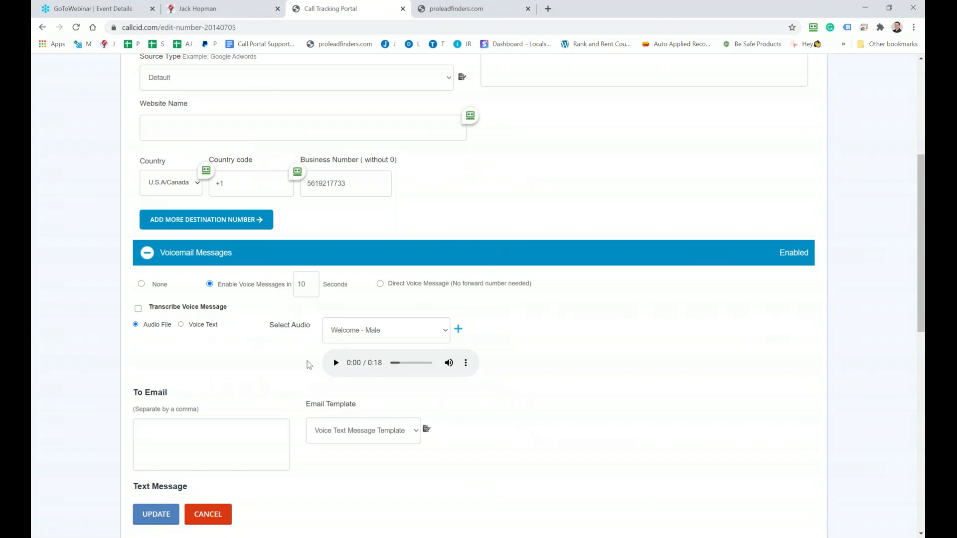
click(182, 326)
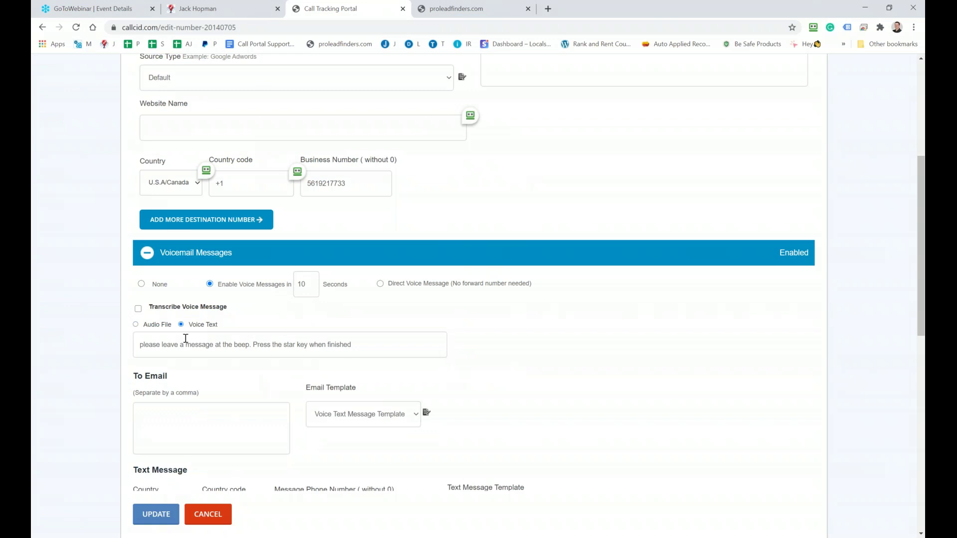
Enter the support e-mail address in To Email and open the voicemail e-mail template
scroll(156, 337, down, 2)
scroll(214, 314, up, 2)
click(189, 424)
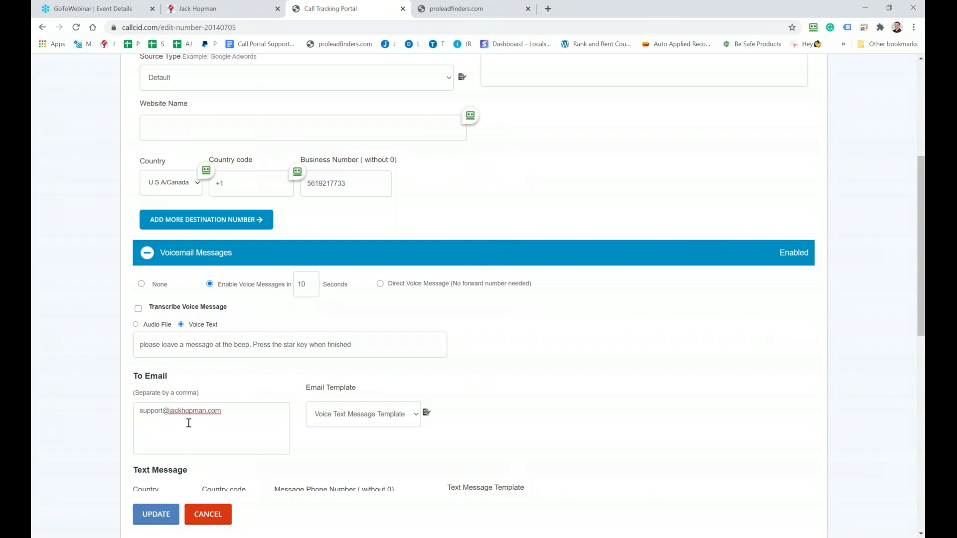
scroll(223, 407, down, 2)
click(426, 308)
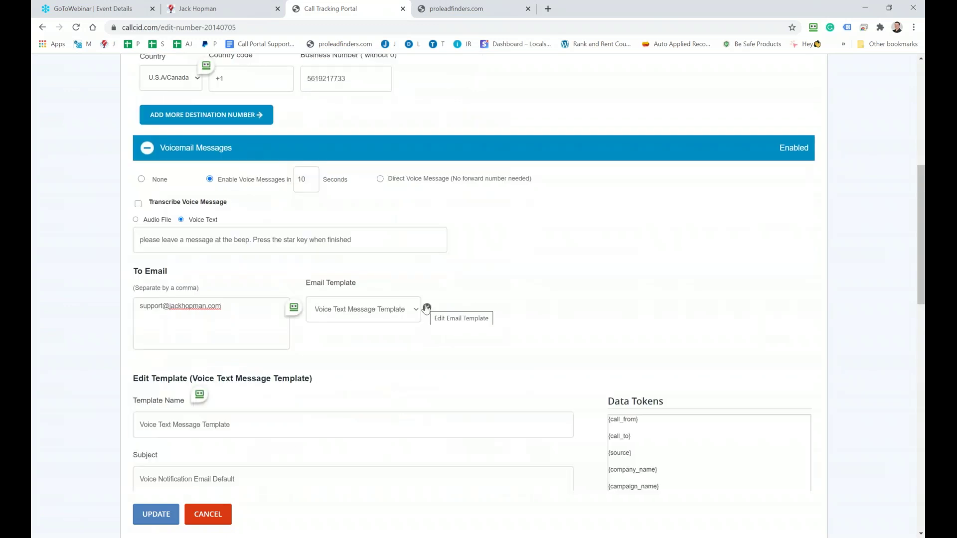
scroll(426, 309, down, 3)
scroll(426, 309, down, 3)
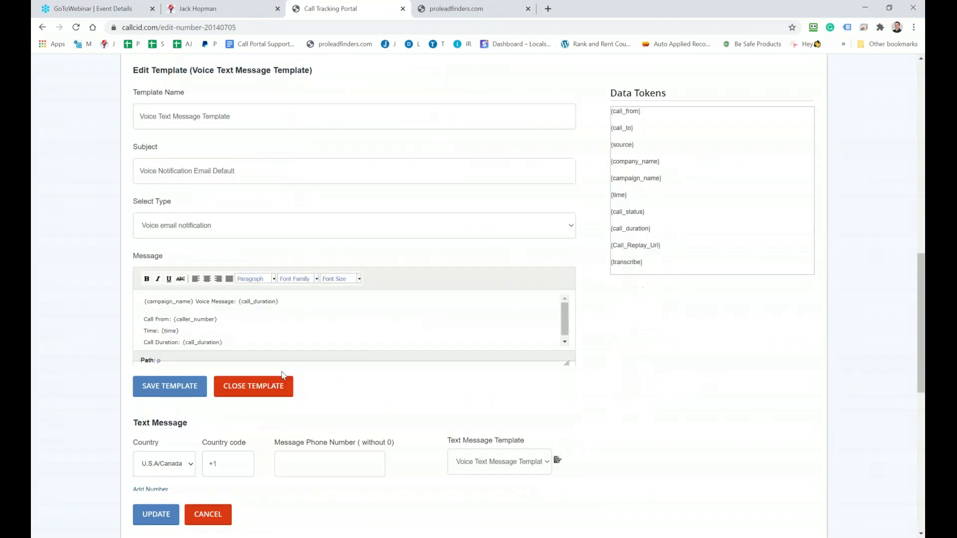
scroll(326, 293, up, 4)
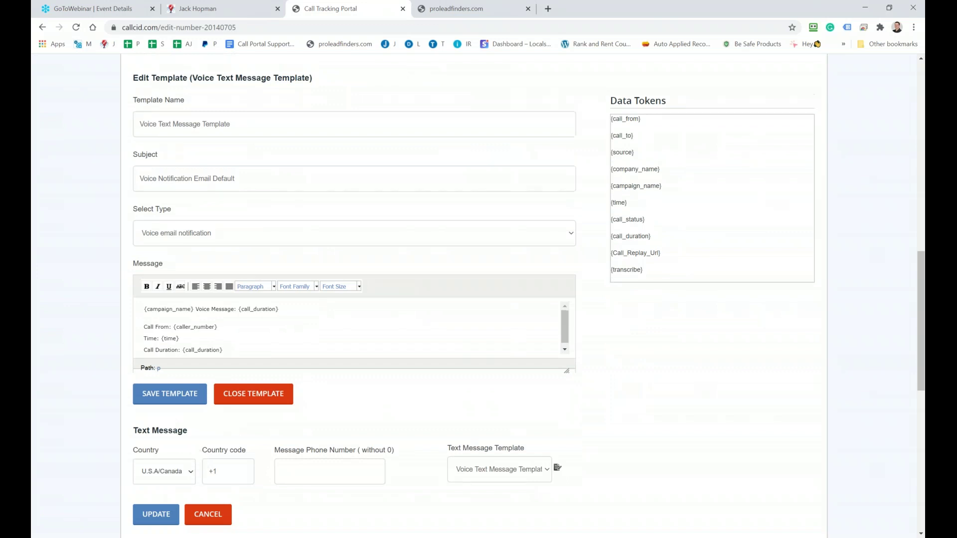
scroll(382, 235, up, 1)
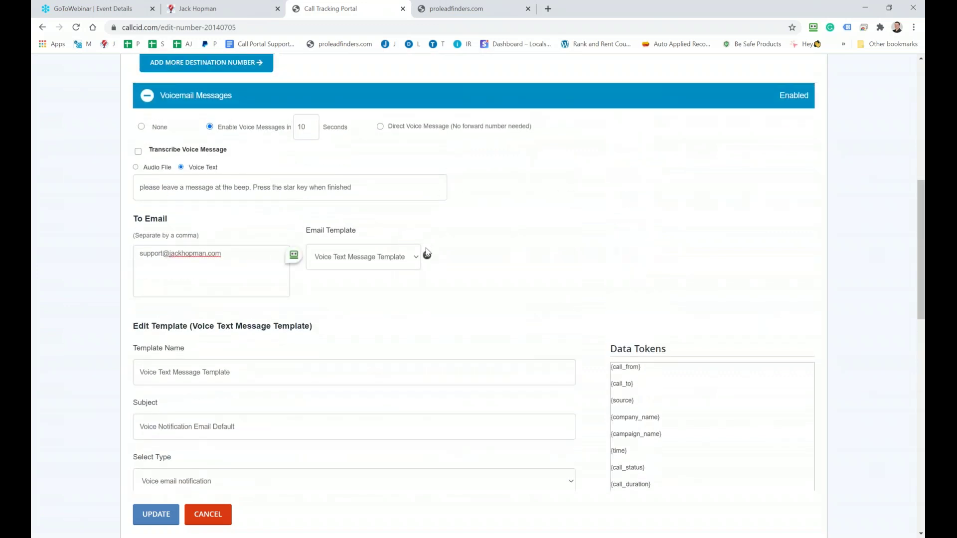
scroll(165, 294, down, 4)
scroll(163, 297, down, 2)
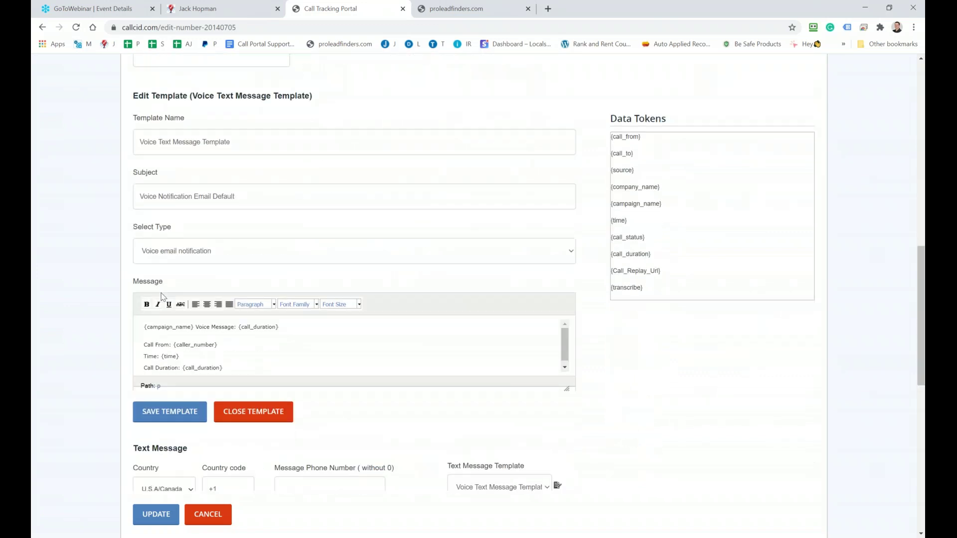
scroll(216, 352, up, 4)
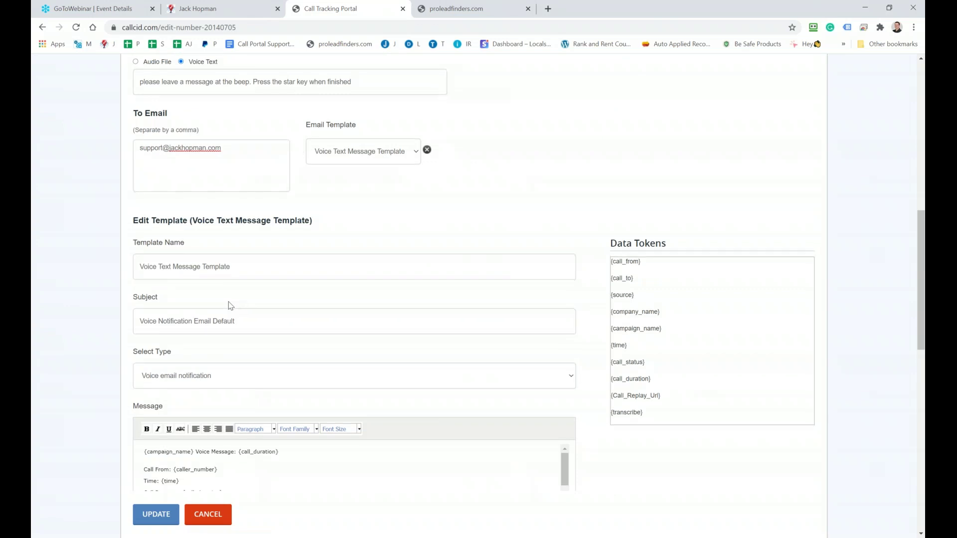
scroll(229, 306, down, 5)
scroll(228, 305, up, 2)
scroll(174, 414, up, 2)
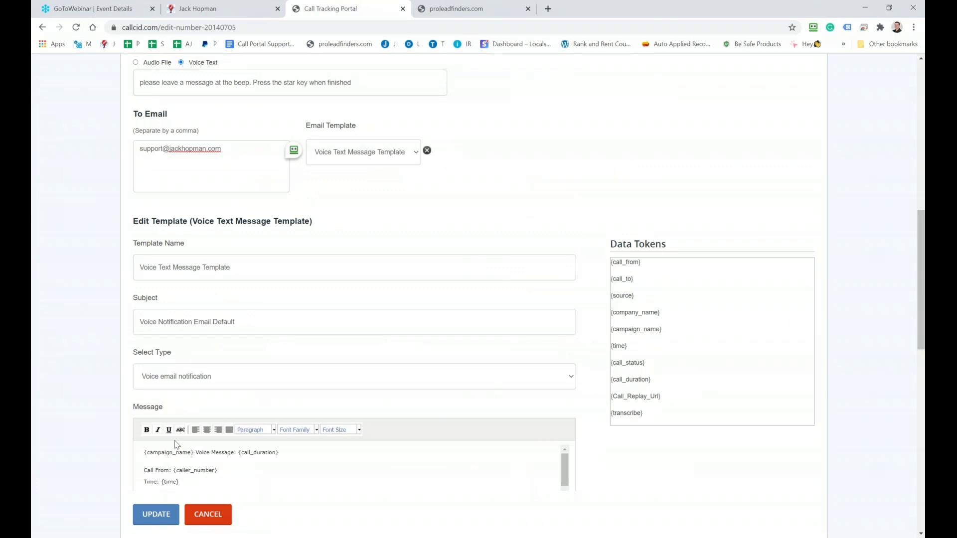
scroll(172, 448, down, 5)
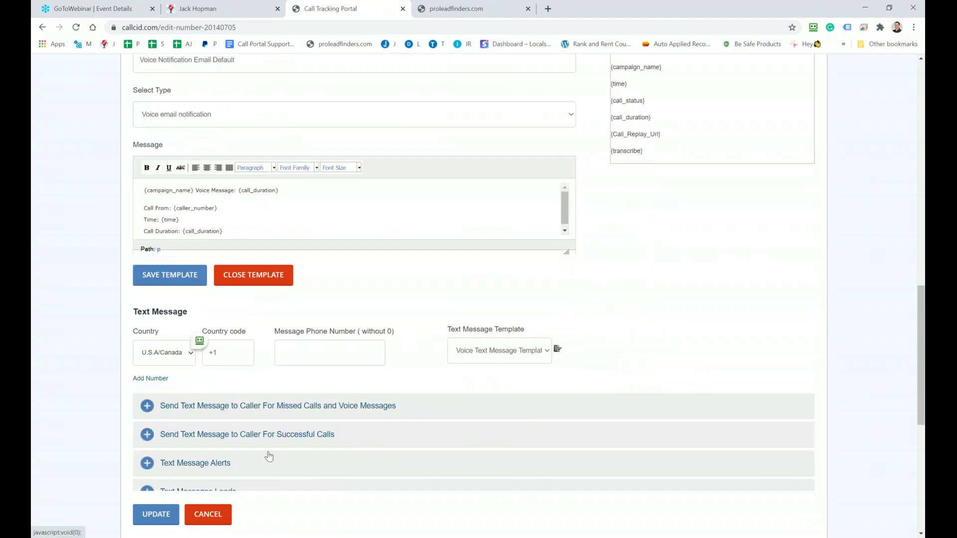
Enter the 561 message phone number for text messages
click(303, 355)
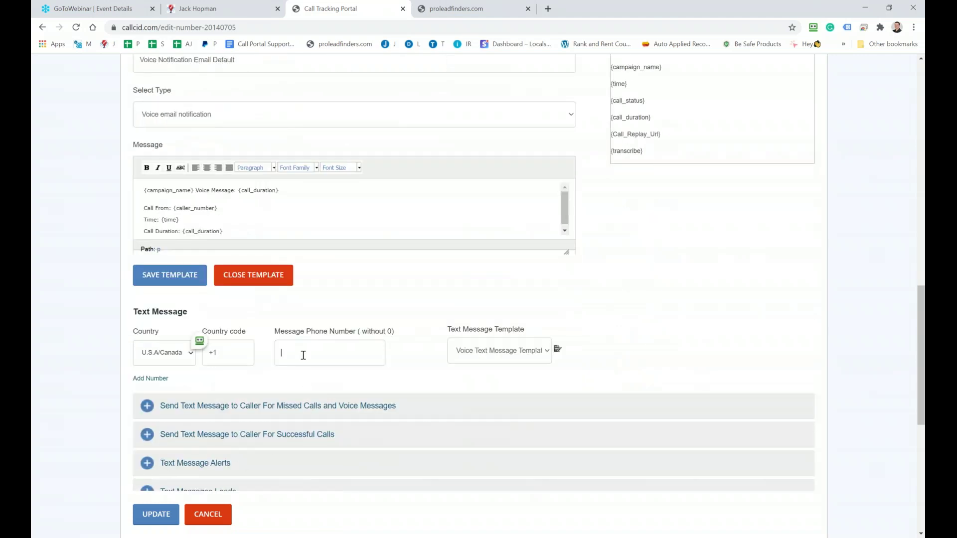
text(5611231234)
scroll(303, 355, up, 6)
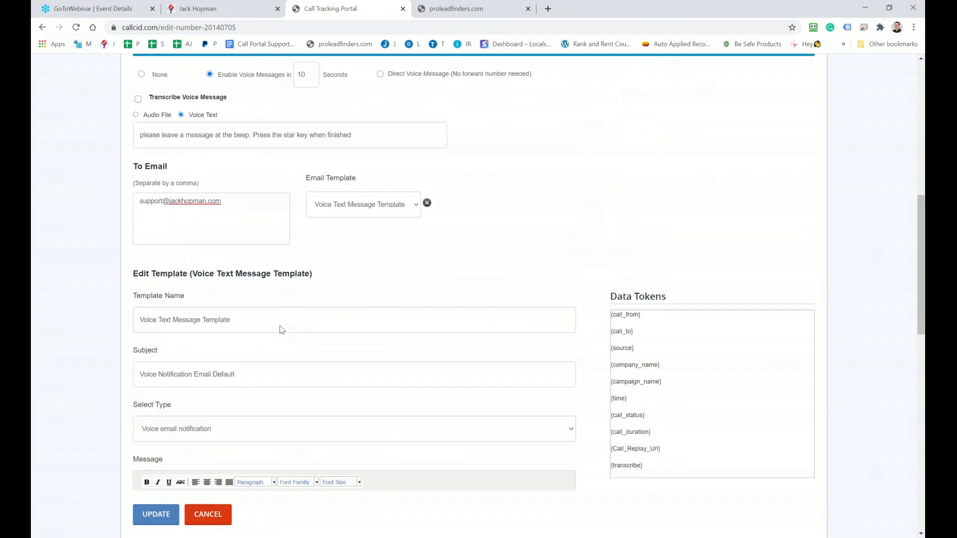
scroll(183, 178, up, 4)
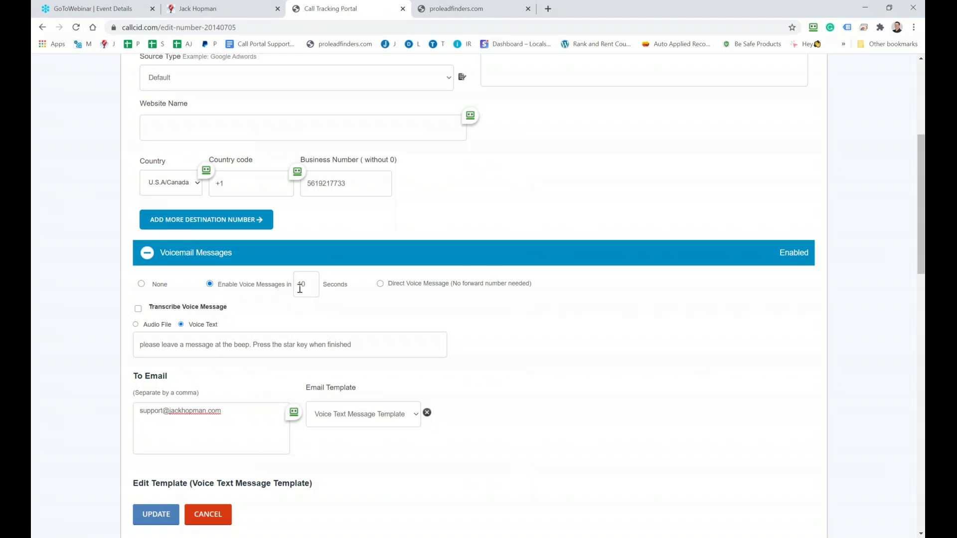
Switch voicemail to Direct Voice Message and change the delay from 10 to 0 seconds
click(381, 284)
drag(305, 289, 283, 281)
text(0)
scroll(381, 299, down, 10)
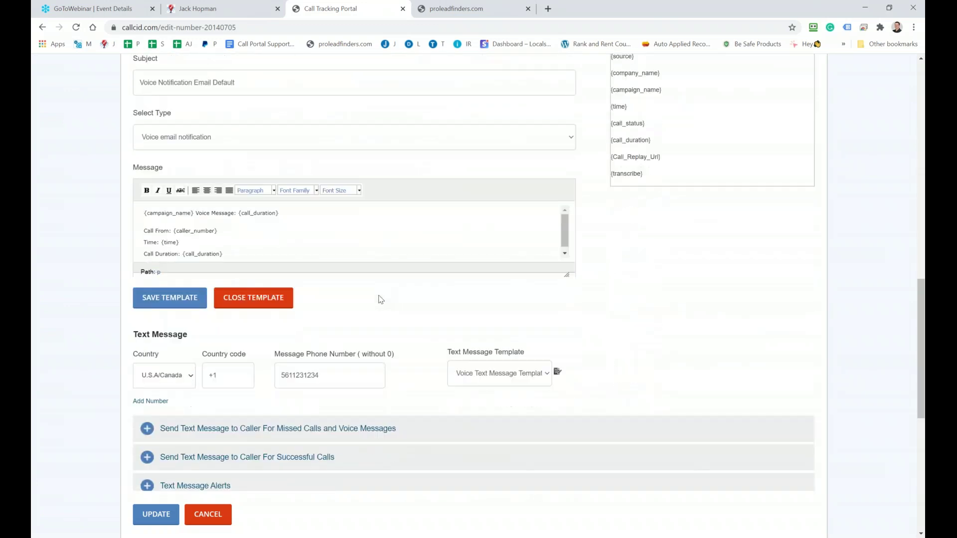
scroll(381, 299, down, 3)
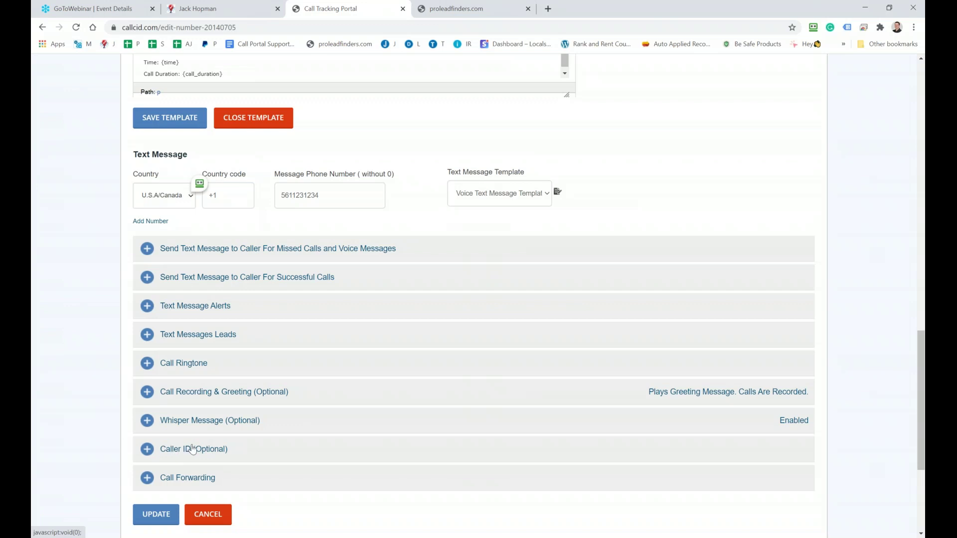
scroll(192, 451, up, 2)
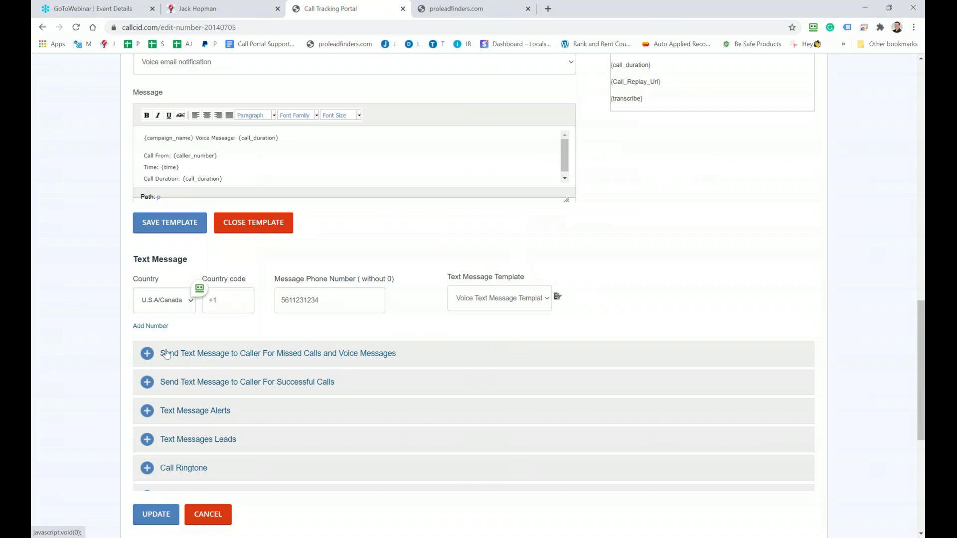
Write the missed-call text: 'Sorry that I missed your call, I will get back to you asap', signed with the sender's name
click(150, 355)
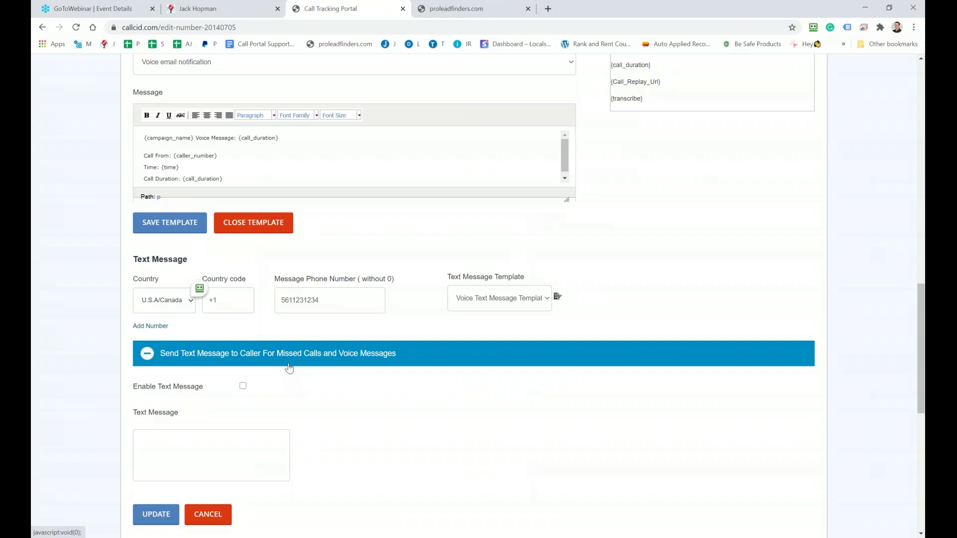
scroll(289, 368, down, 3)
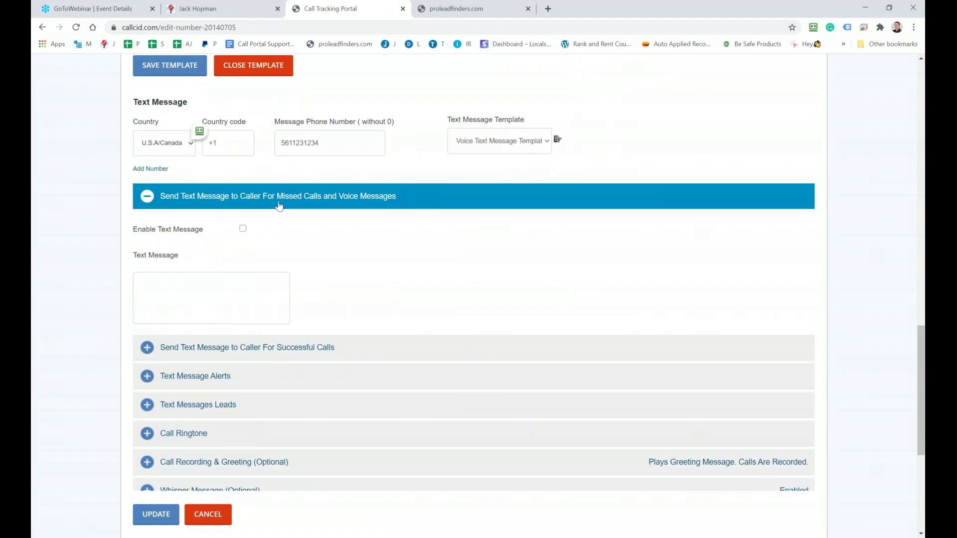
click(163, 284)
text(Sorry that I missed your call, I will get ba)
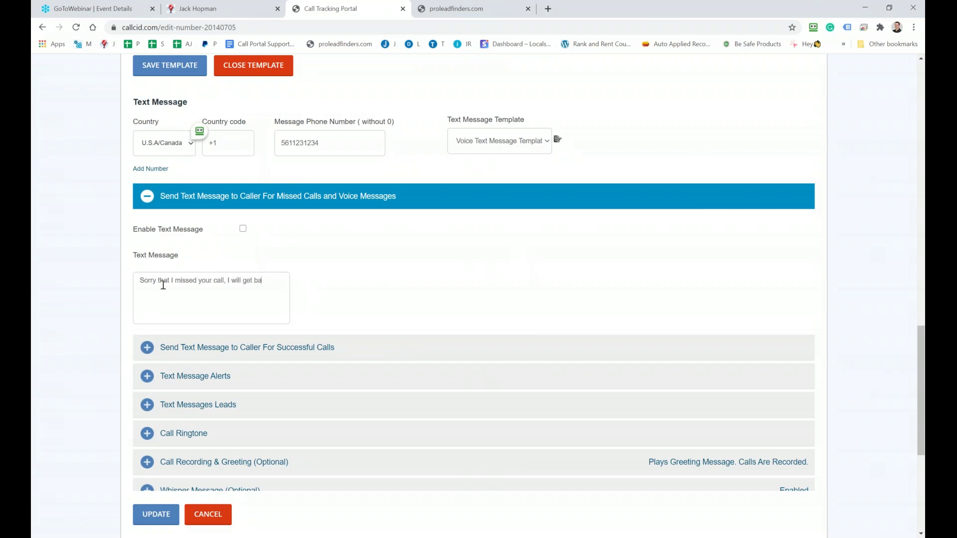
text(ck to you asap. Jack Hopman)
Enable the missed-call text message and expand the successful-calls text settings
scroll(250, 199, up, 3)
scroll(249, 175, up, 3)
scroll(237, 224, down, 4)
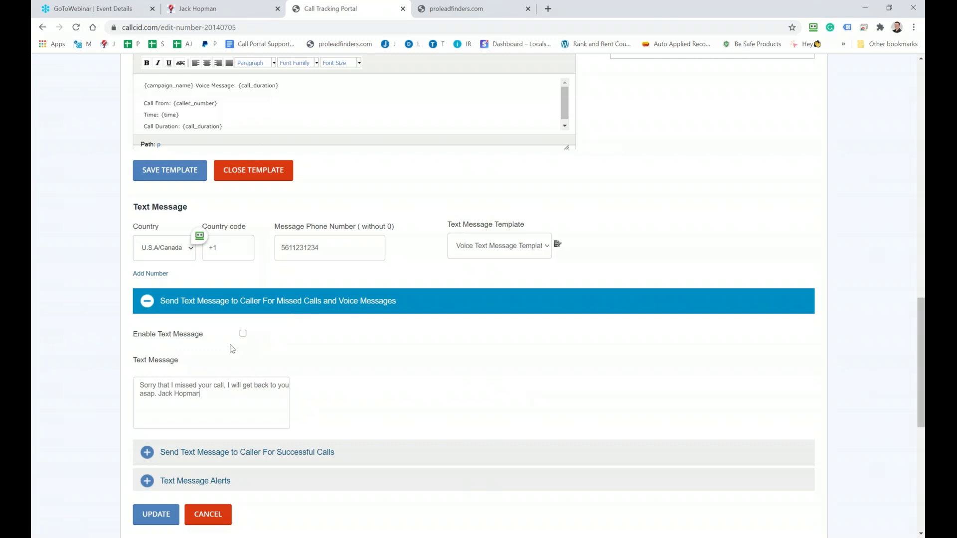
click(243, 334)
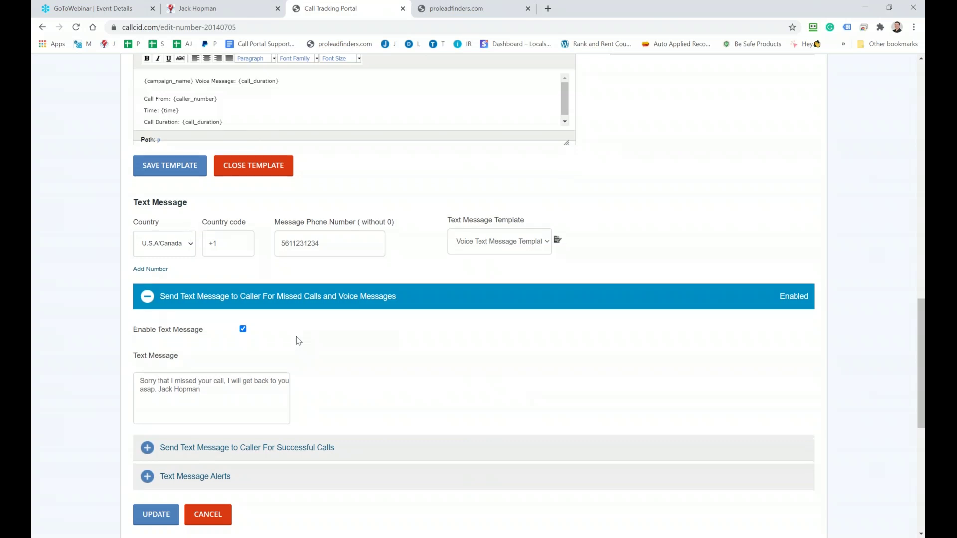
scroll(148, 349, down, 3)
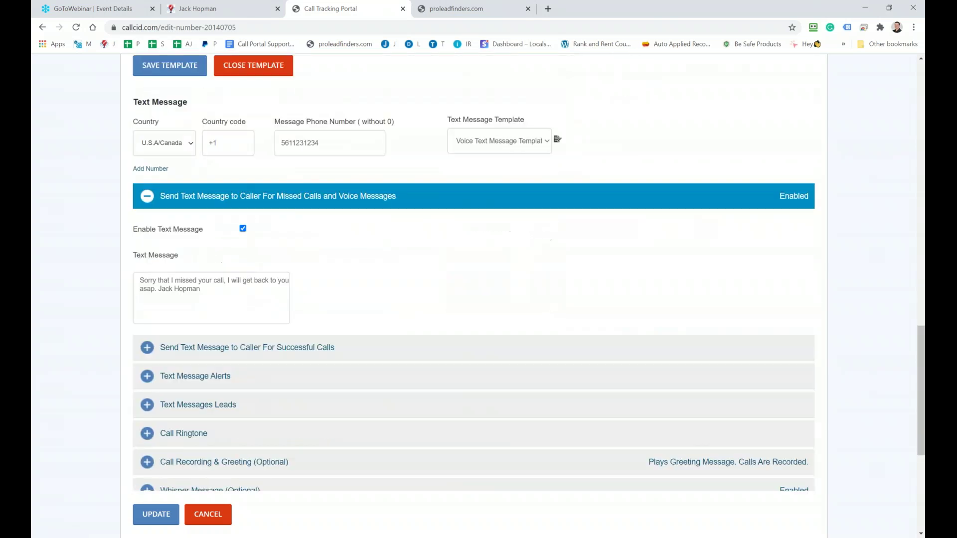
click(147, 348)
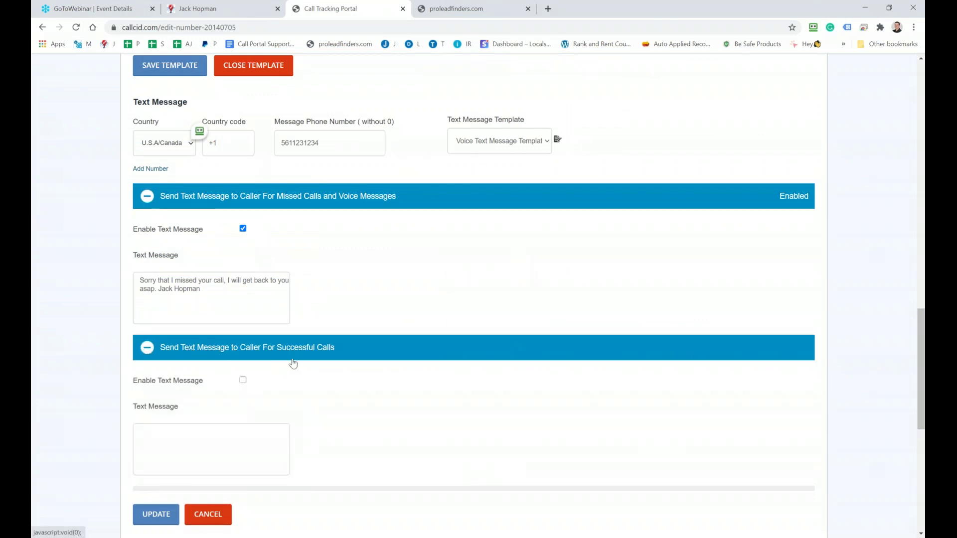
Enable the successful-call text reading 'Thanks for calling' followed by the sender's name
scroll(293, 363, down, 2)
click(243, 276)
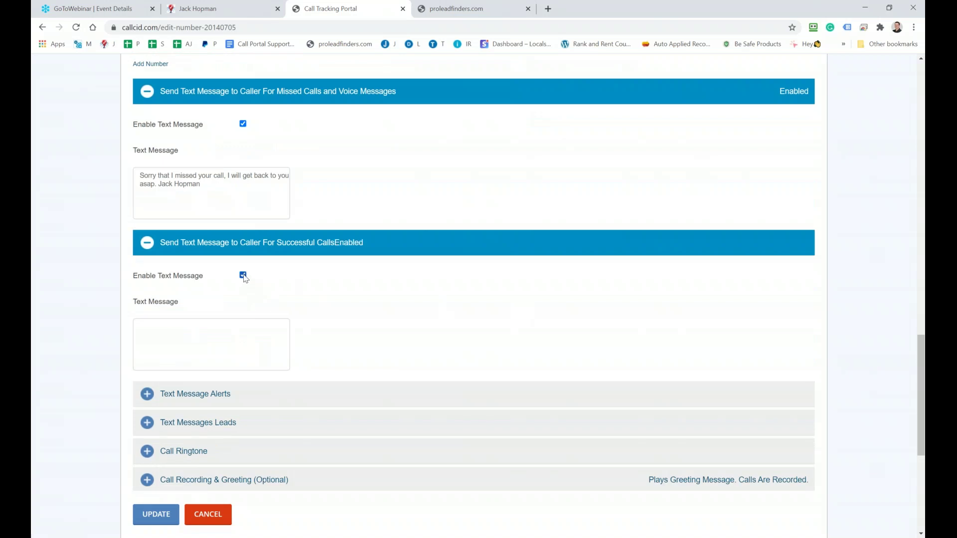
click(182, 349)
text(Thanks for csall)
key(BackSpace)
key(BackSpace)
key(BackSpace)
text(alling, Jack Hopman)
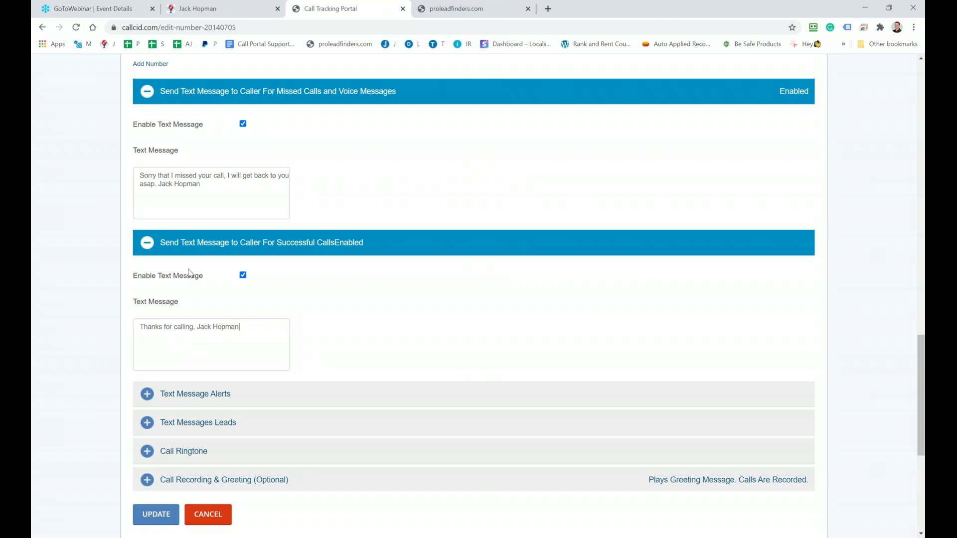
Collapse the missed-calls and successful-calls text message sections
scroll(191, 274, up, 3)
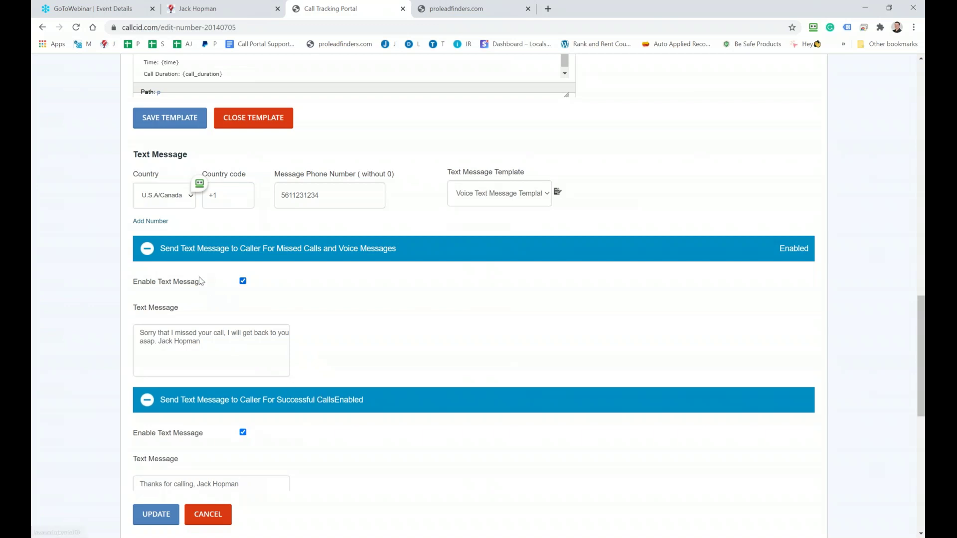
click(153, 256)
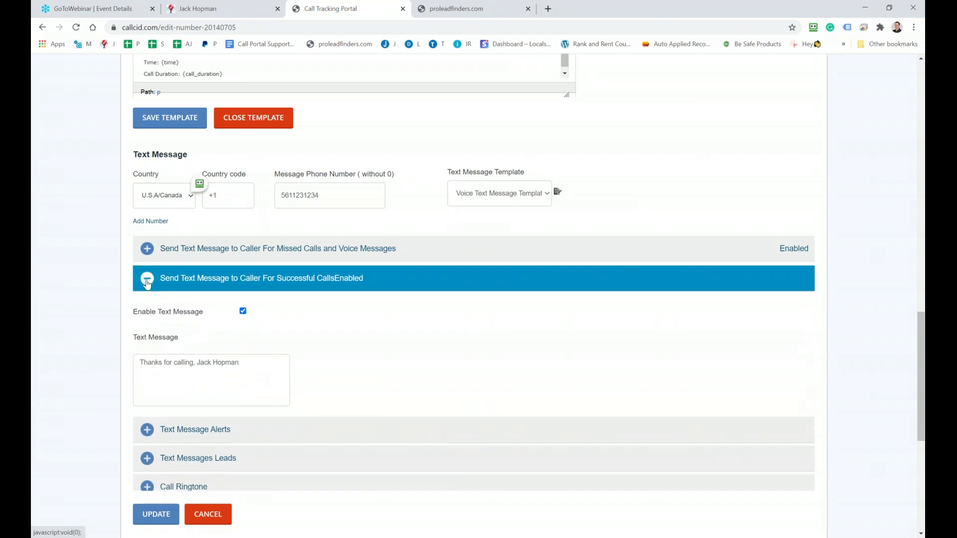
click(159, 285)
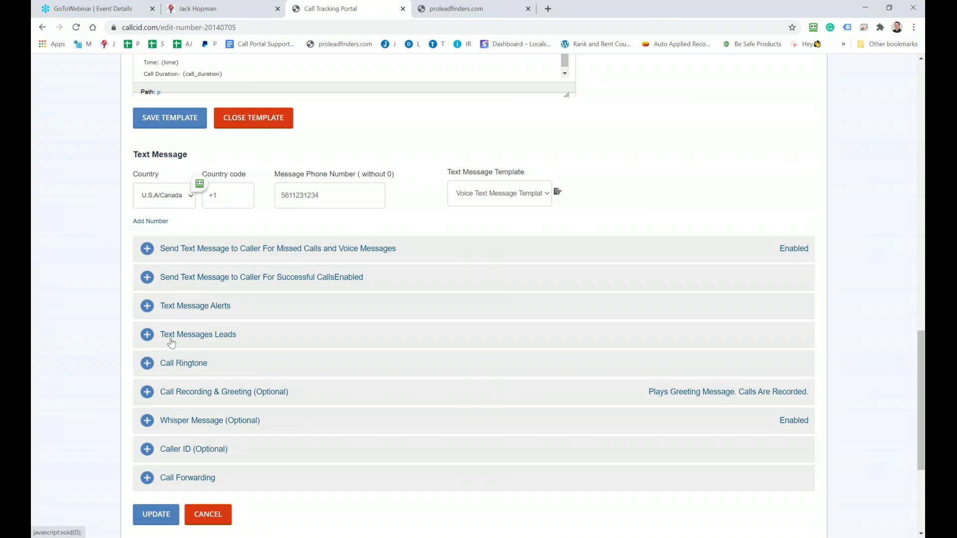
Set Text Message Alerts to send alerts for missed calls only
click(147, 310)
scroll(151, 348, down, 2)
click(138, 234)
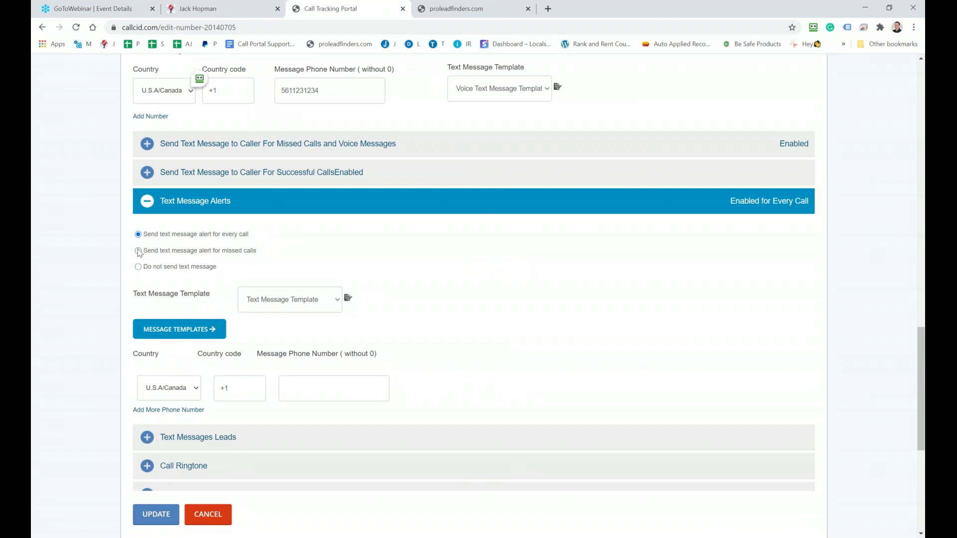
click(138, 251)
Collapse the alerts, expand Text Messages Leads, and return to the webinar notes
click(146, 206)
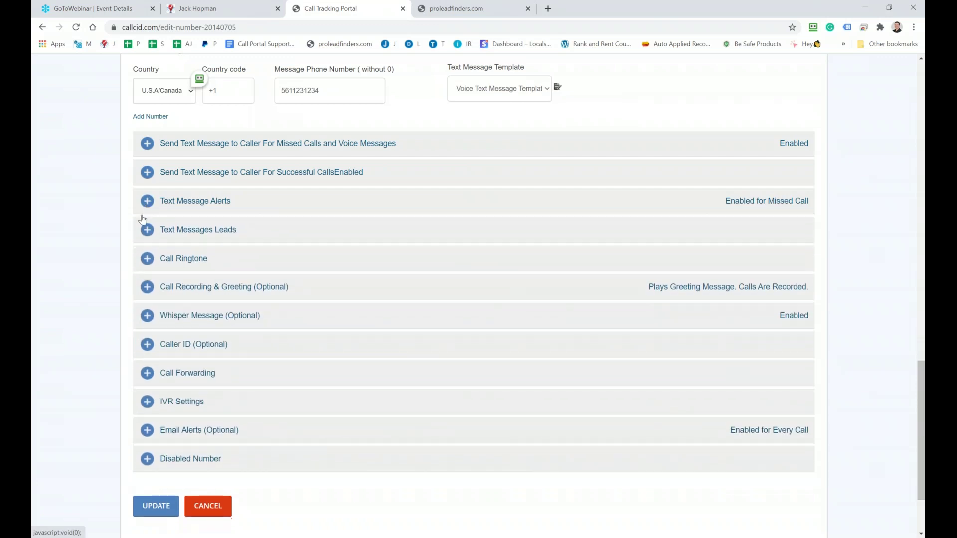
click(145, 231)
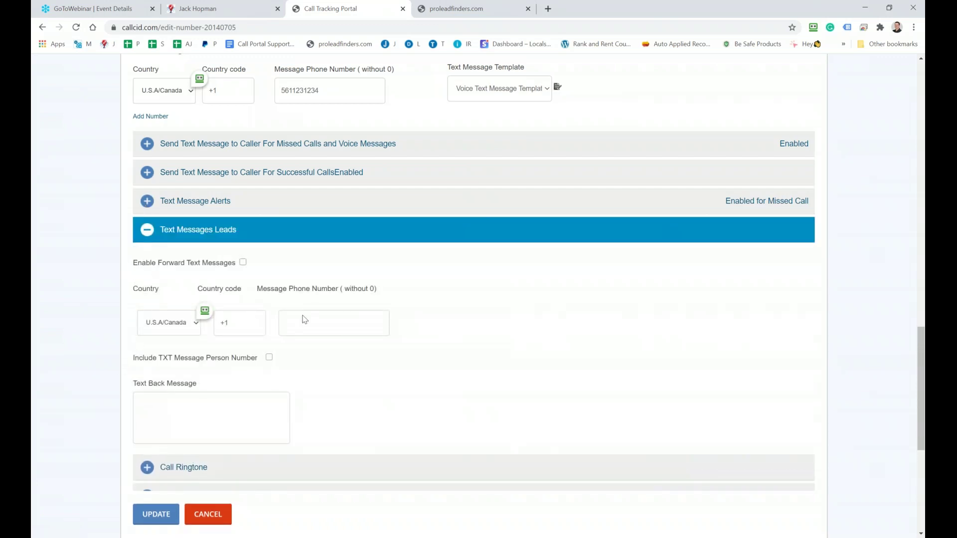
key(alt+Tab)
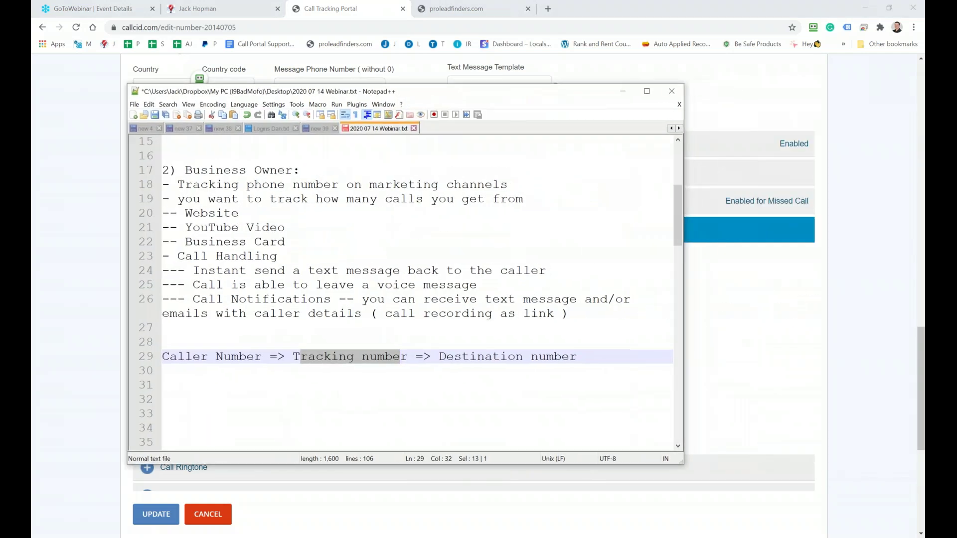
Add a 'Website => Call' line with the 561 business number, then start a 'Call or Text:' line
click(590, 352)
key(Return)
key(Return)
text(Website )
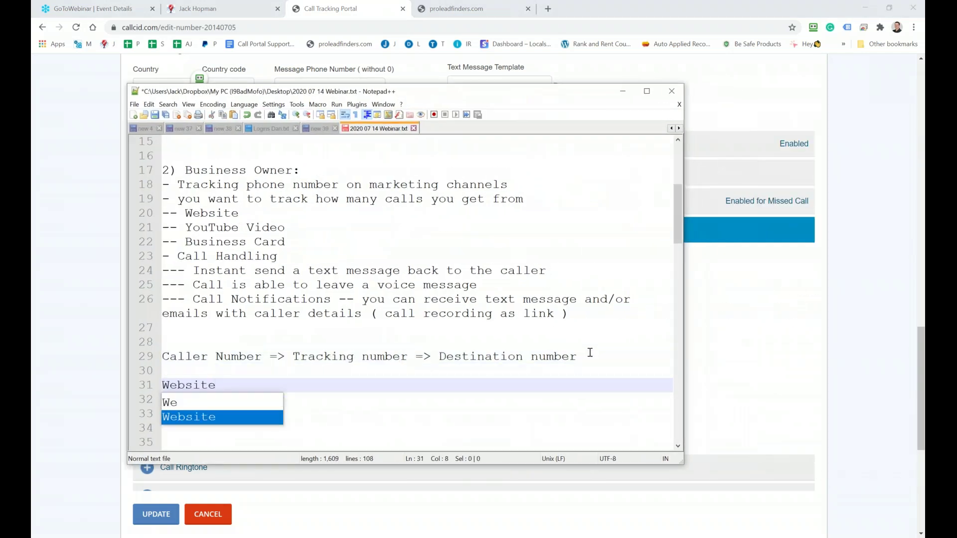
text(=>)
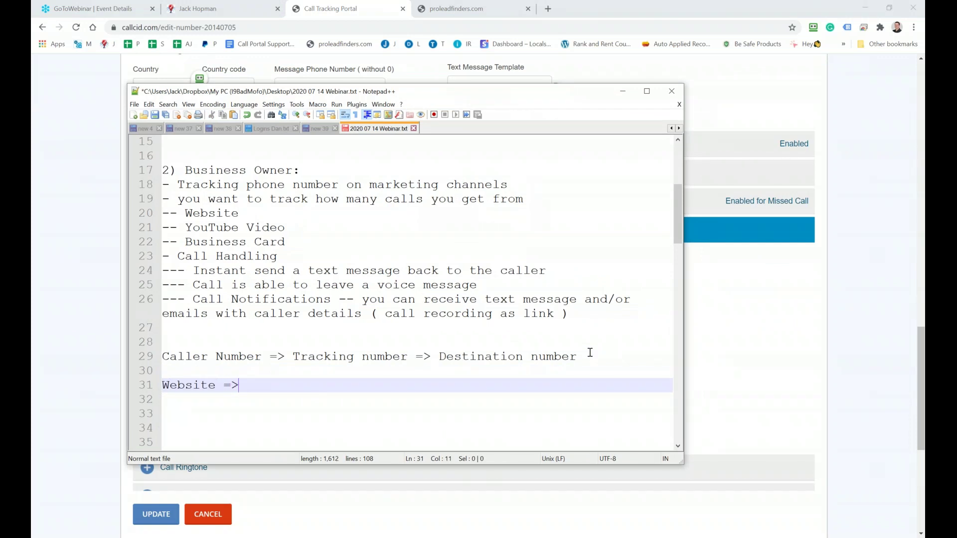
text( Call 561 123 1234)
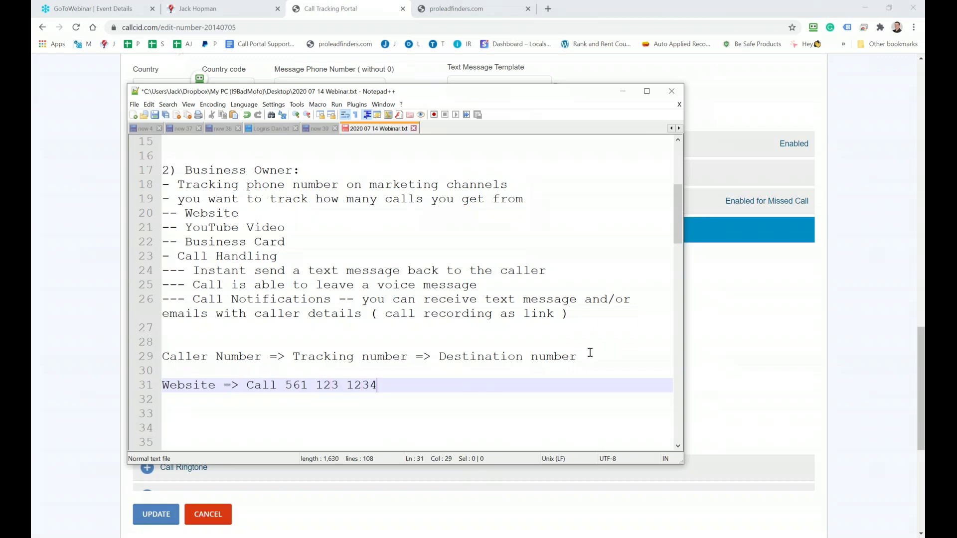
key(Return)
key(Return)
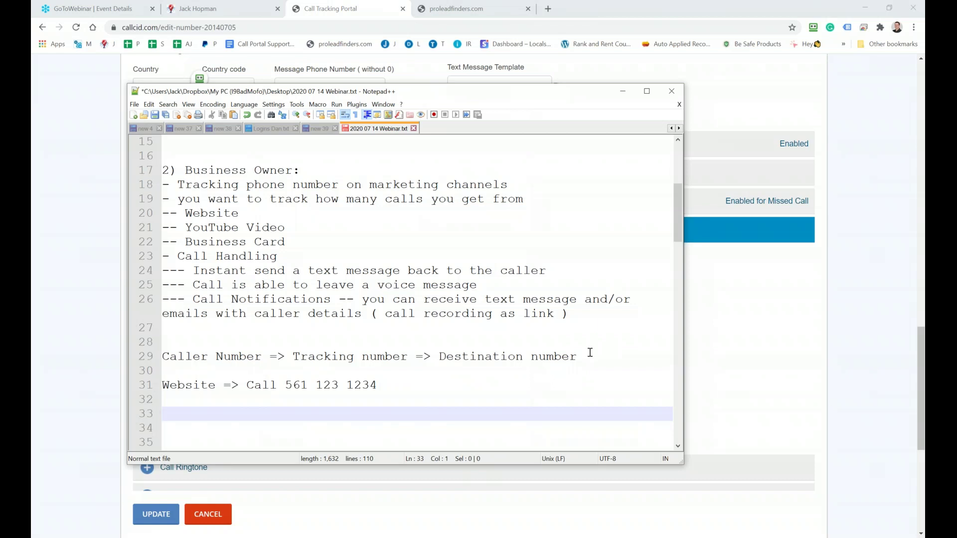
text(Call or Text)
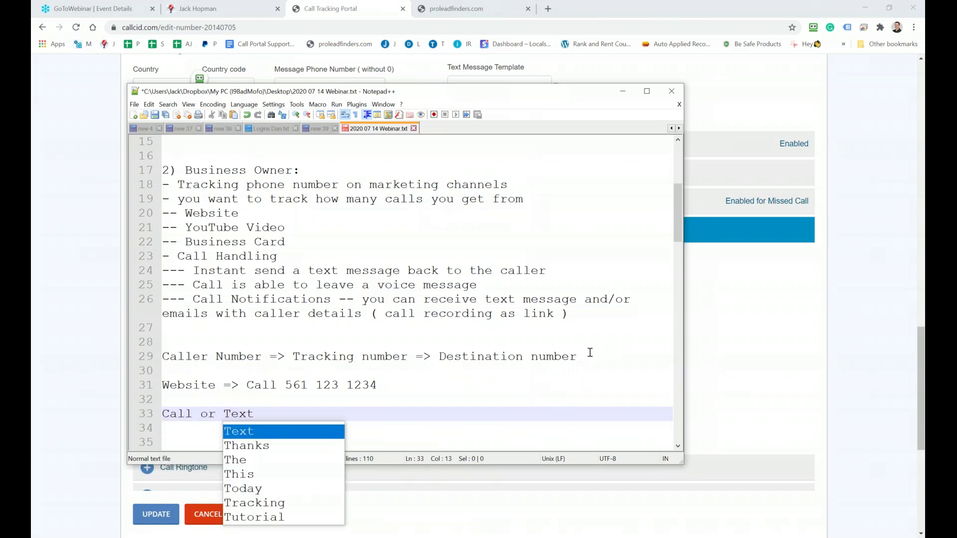
text(:)
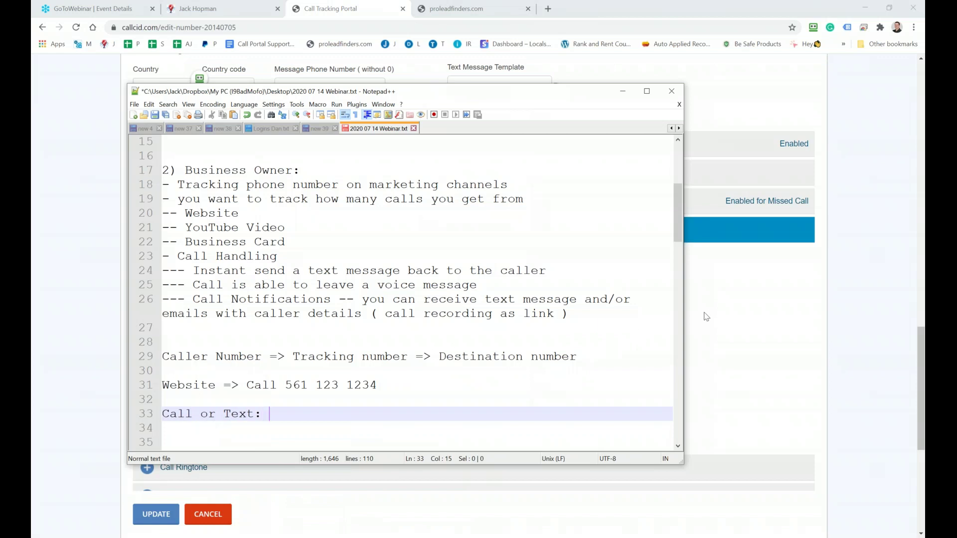
drag(379, 384, 285, 386)
key(ctrl+c)
Paste the copied phone number after 'Call or Text:' on line 33 of the notes
click(295, 407)
key(ctrl+v)
key(super+shift+Right)
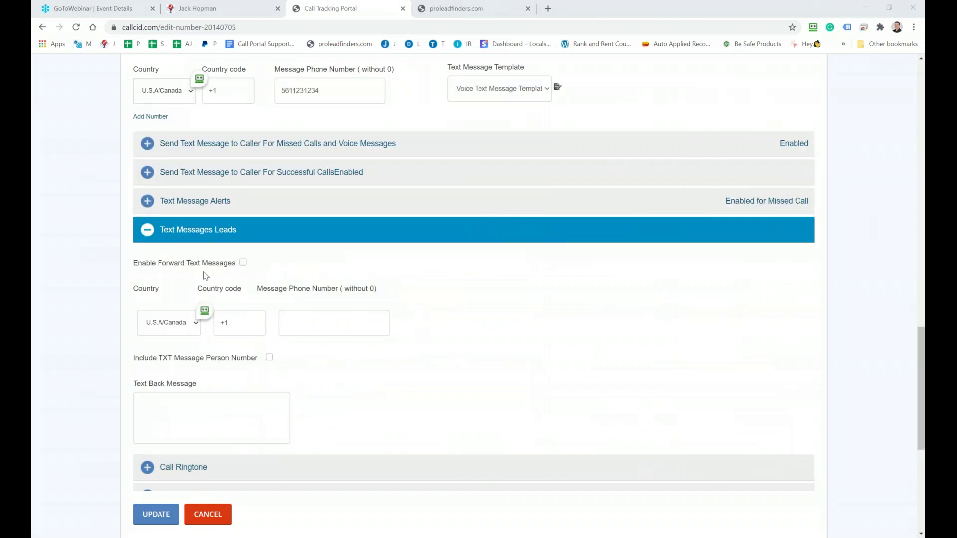
Enable Forward Text Messages and Include TXT Message Person Number in the portal
click(242, 263)
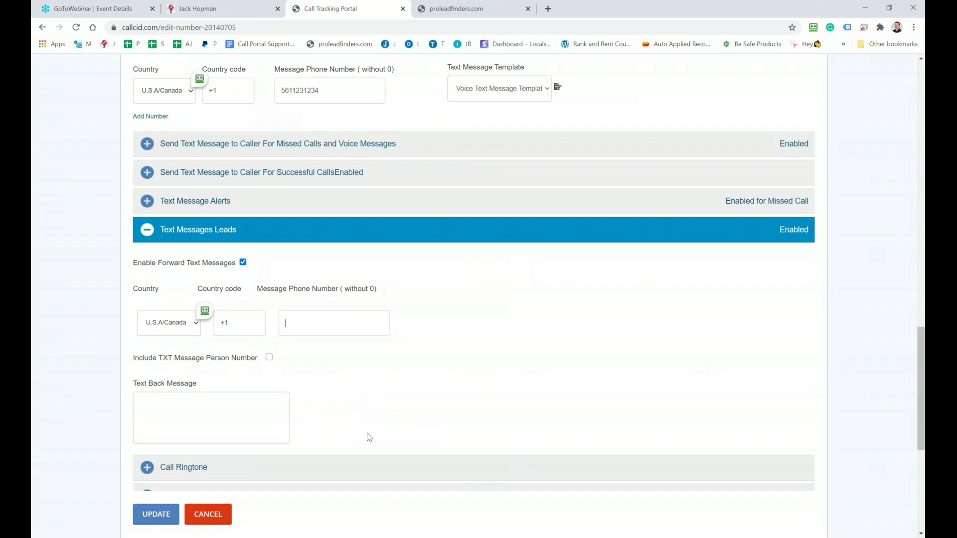
scroll(369, 437, down, 1)
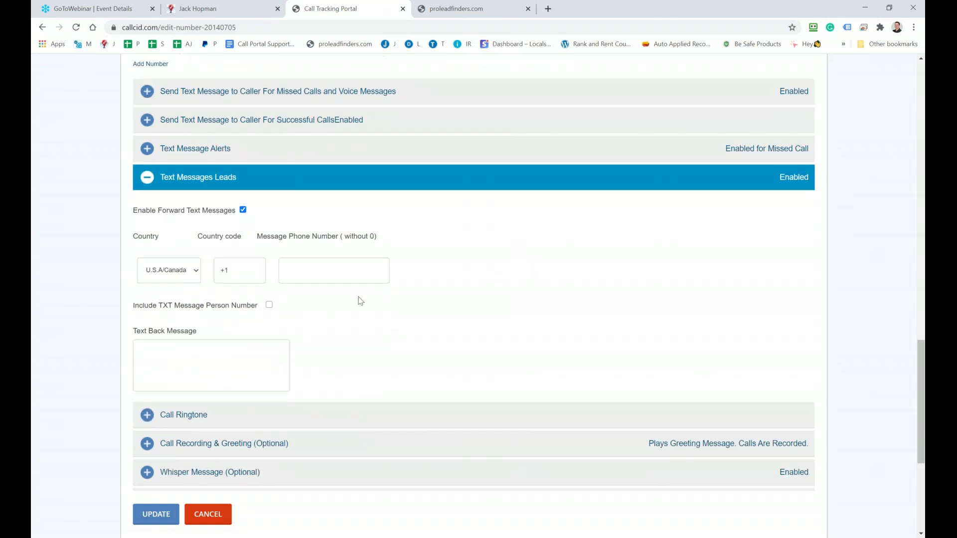
click(269, 305)
key(alt+Tab)
Add a 'Text message:' label with the sample 'I am interested in your service, how does it work?'
key(Return)
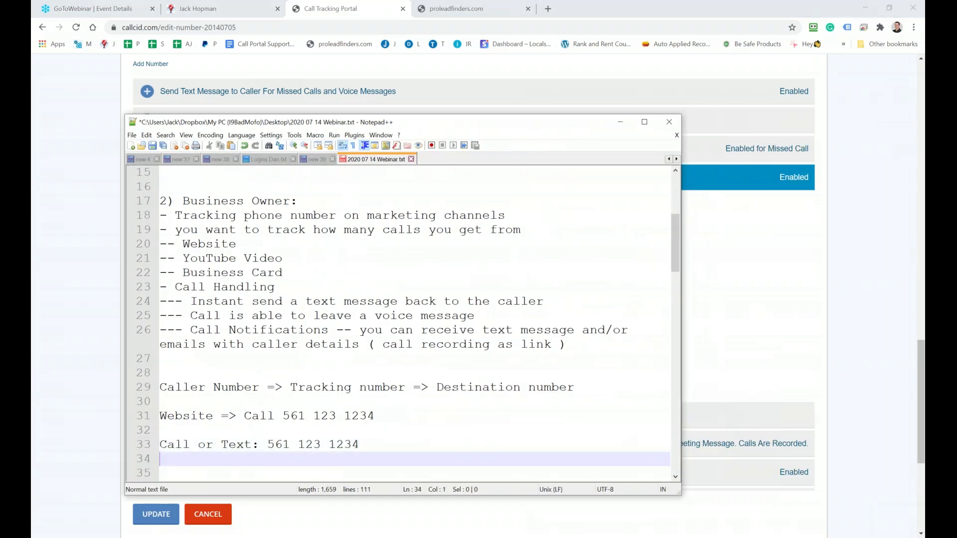
key(Return)
key(Return)
text(I)
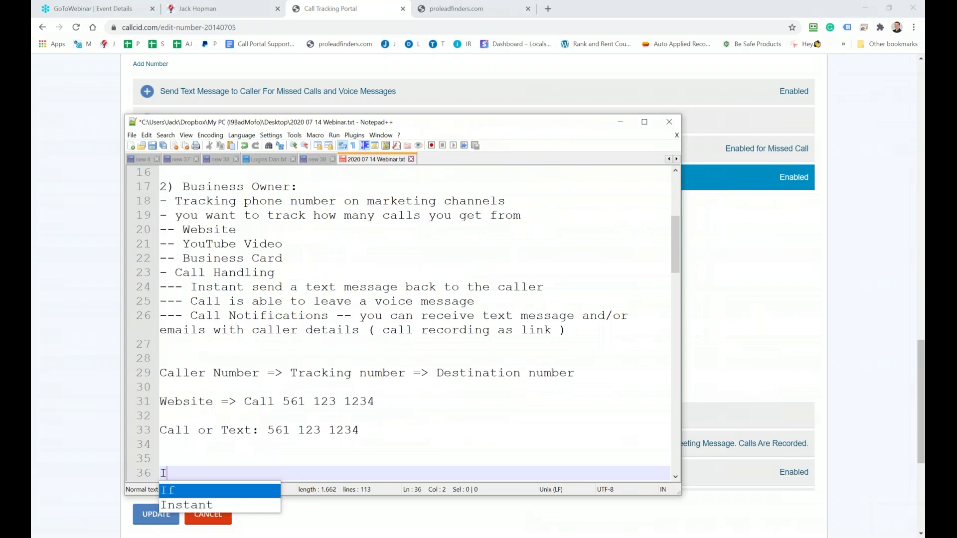
text( am intere)
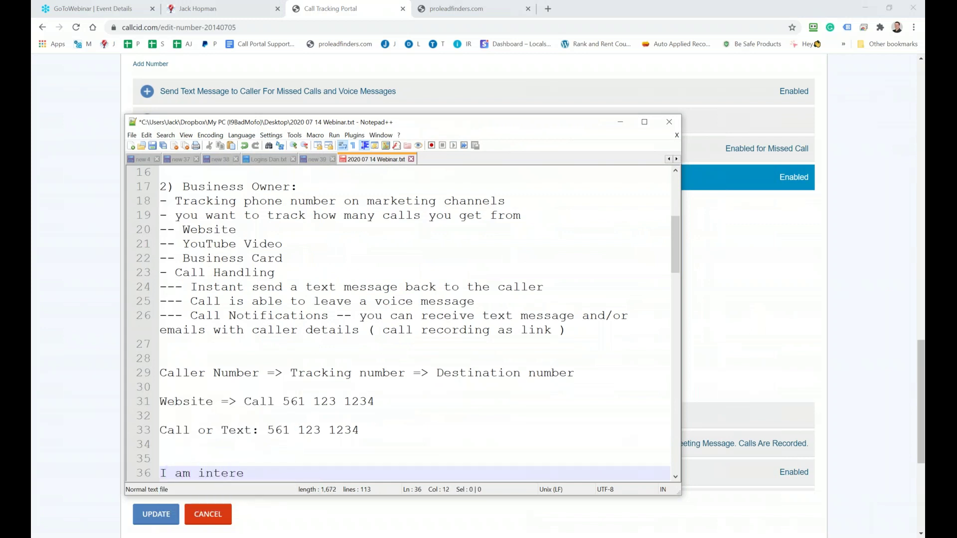
text(sted in your service)
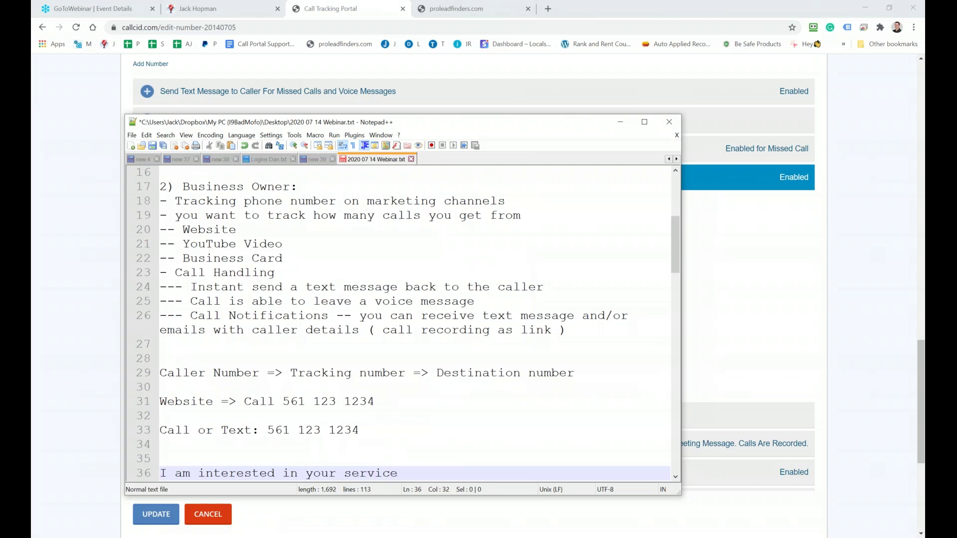
text(, how does it work?)
key(Return)
key(Return)
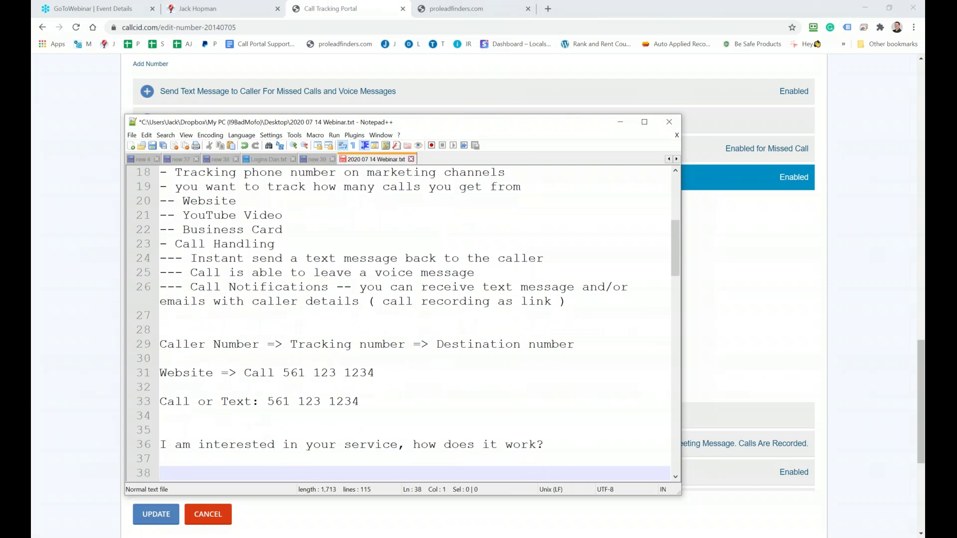
click(160, 444)
text(Text mss)
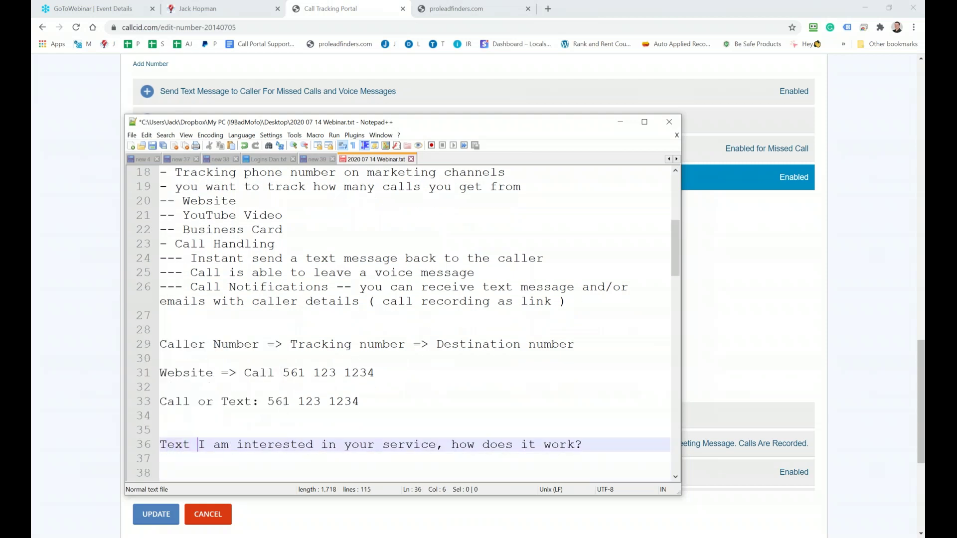
key(BackSpace)
key(BackSpace)
text(essage)
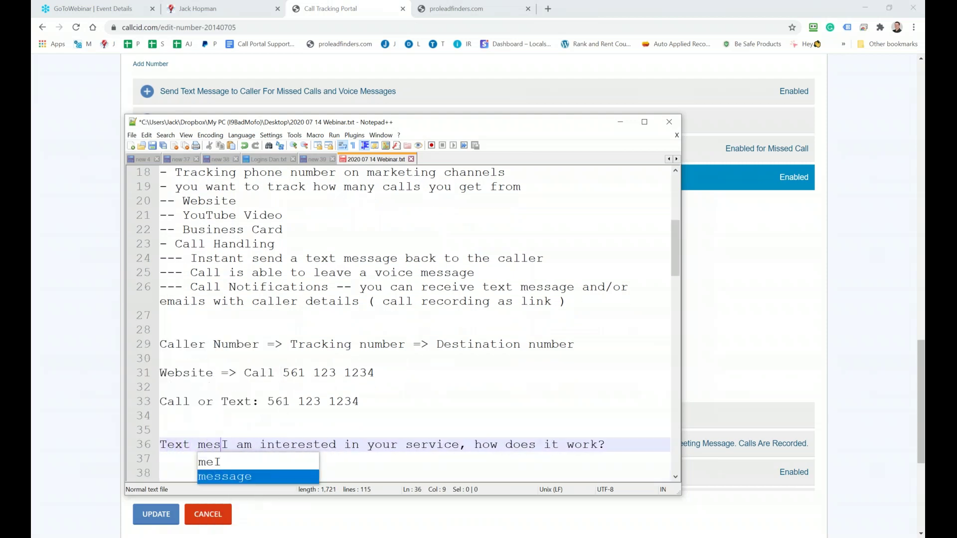
text(:)
key(Return)
key(Return)
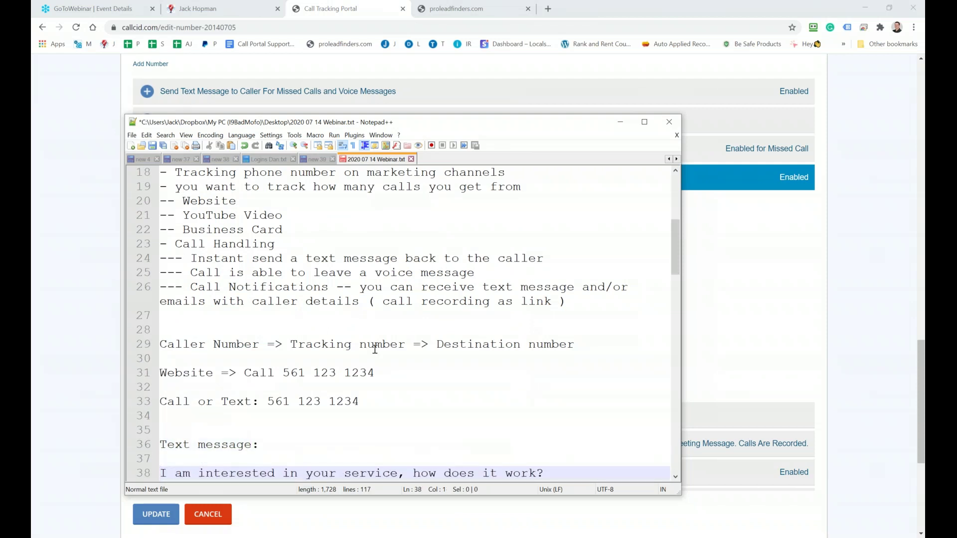
Enter an example phone number on line 37 and select it, then return to the portal
drag(399, 126, 425, 65)
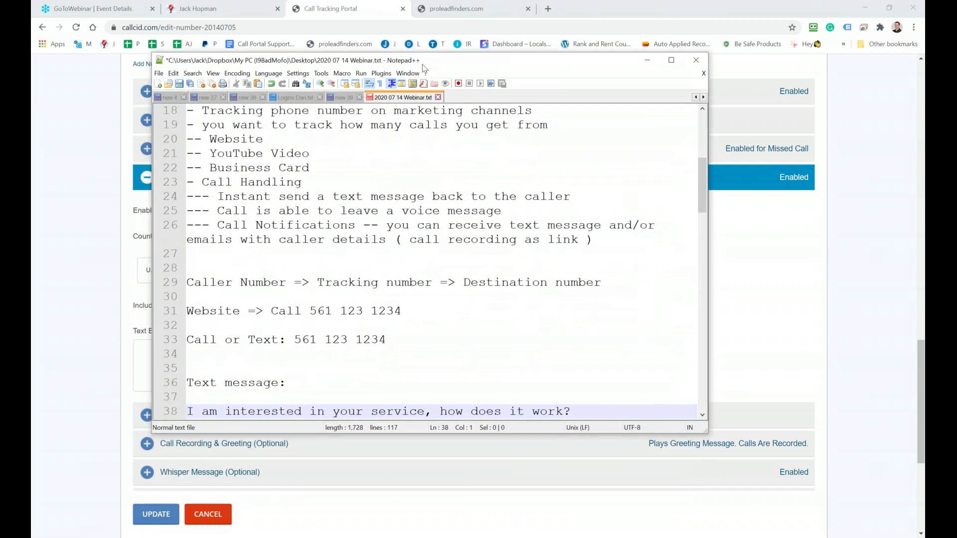
scroll(453, 252, down, 2)
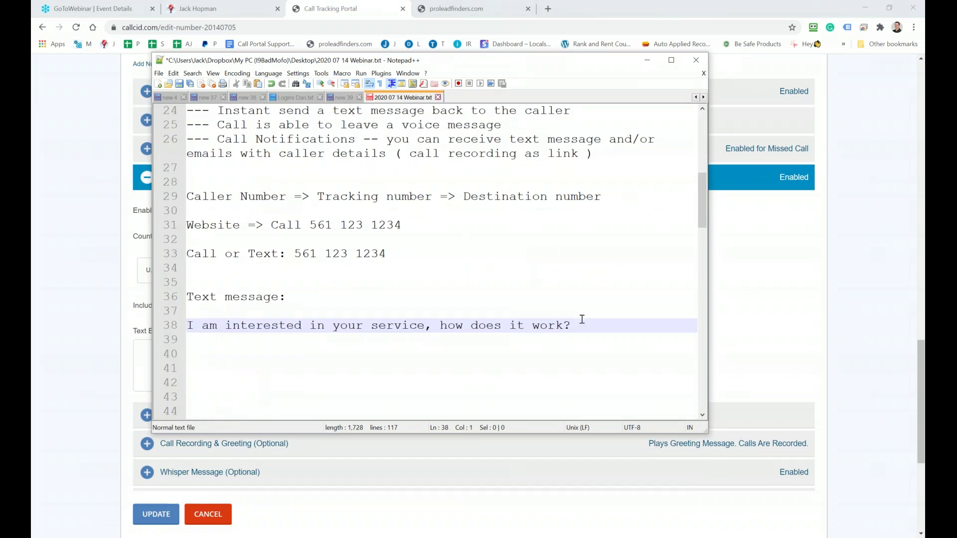
drag(263, 61, 708, 82)
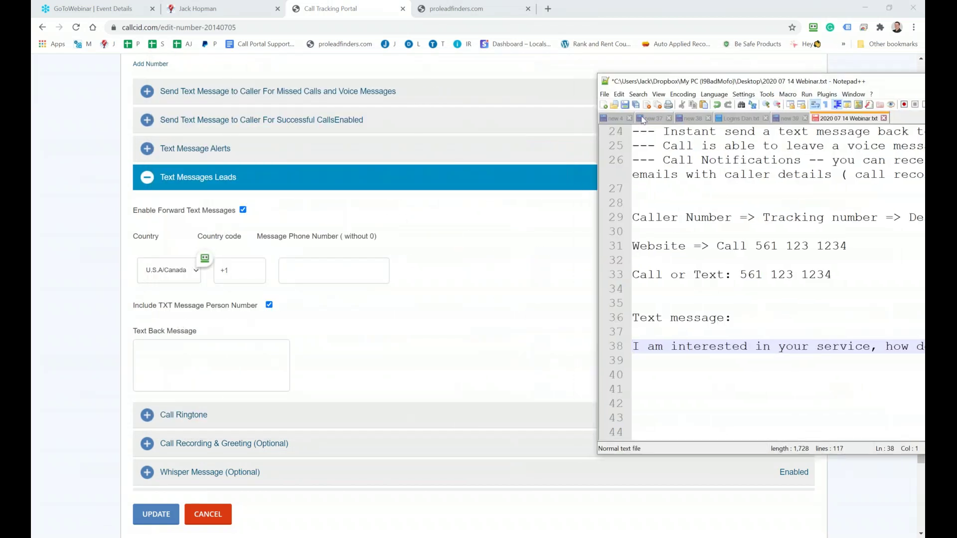
drag(670, 88, 229, 141)
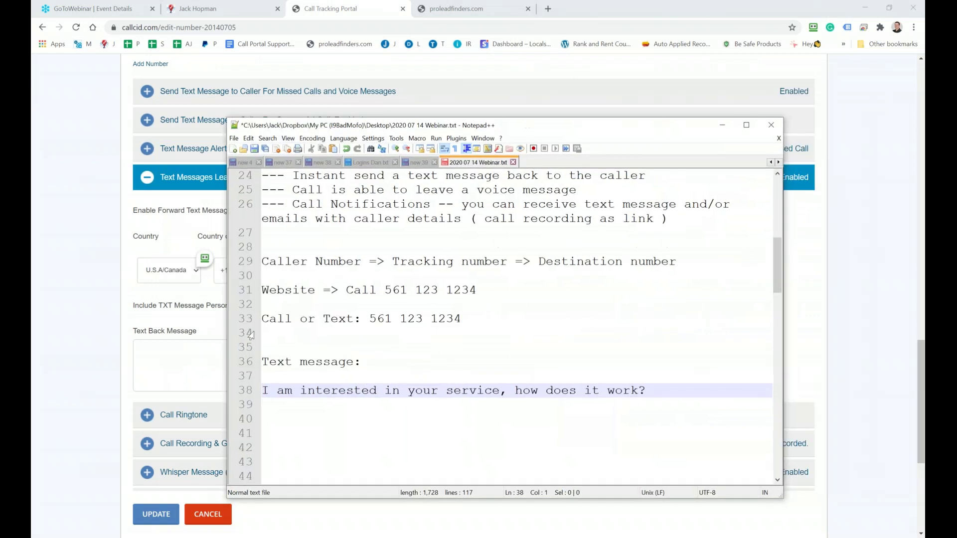
click(293, 376)
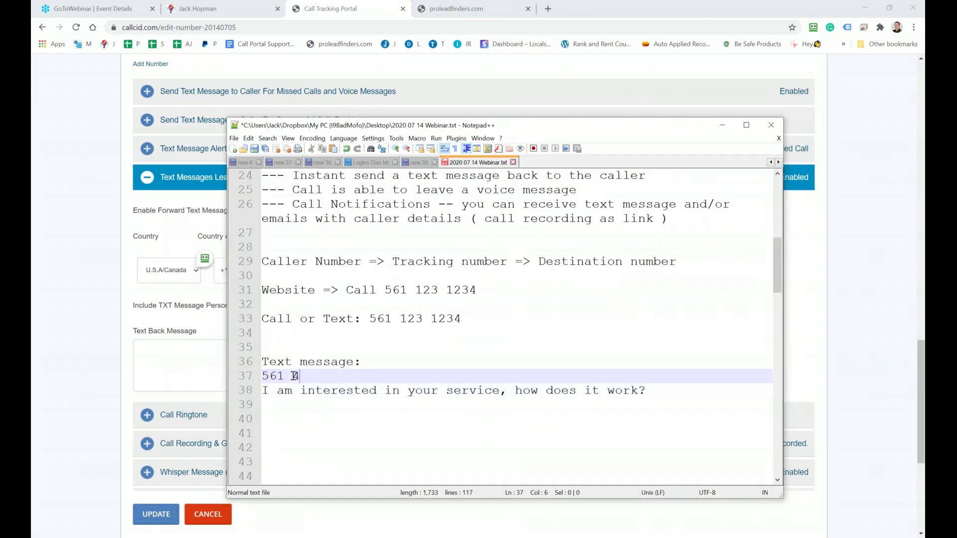
drag(371, 376, 263, 376)
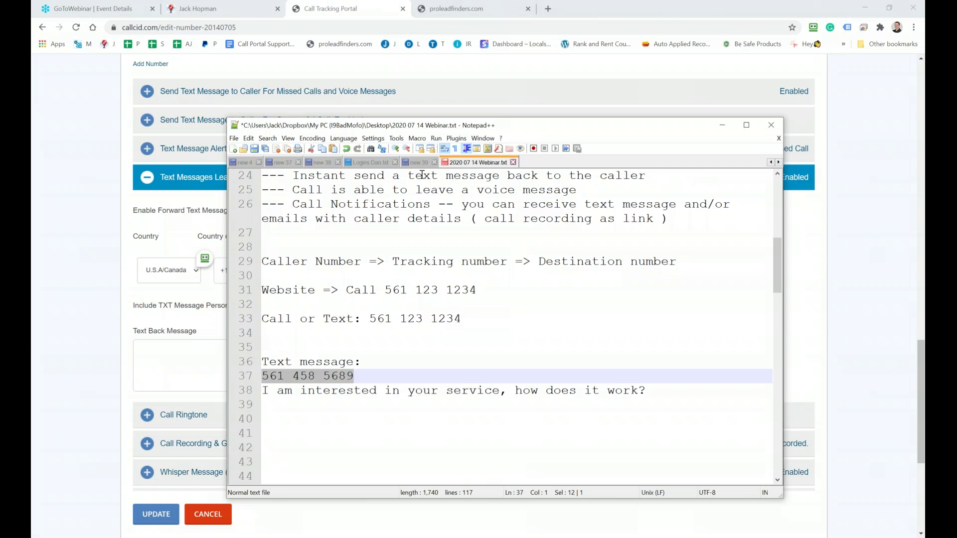
key(alt+Tab)
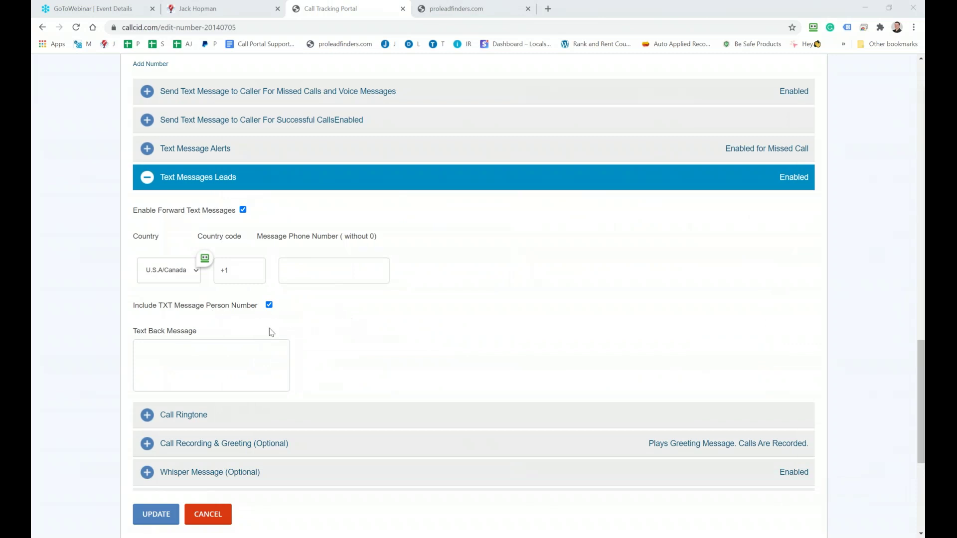
Enter the forwarding phone number in the Message Phone Number field
click(301, 271)
text(5)
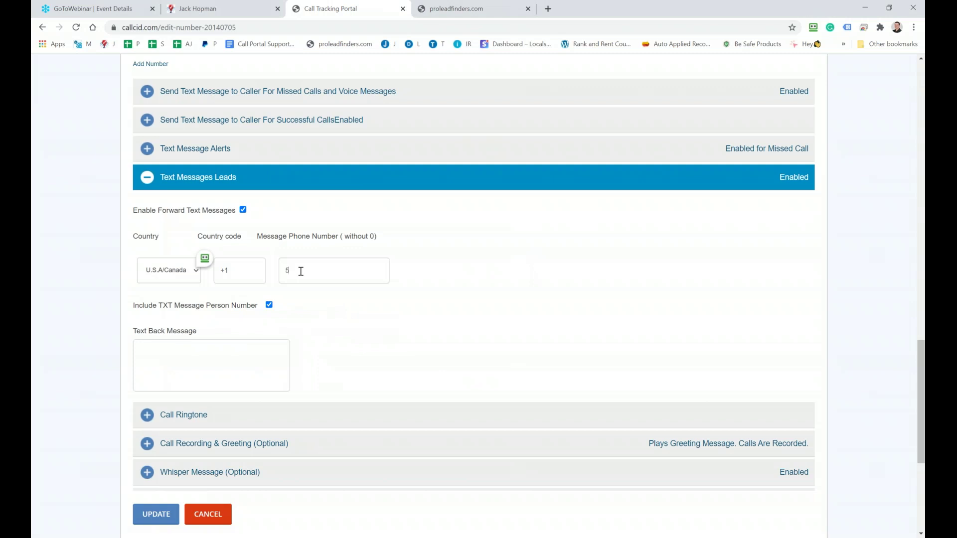
text(61 1231234)
scroll(306, 268, up, 15)
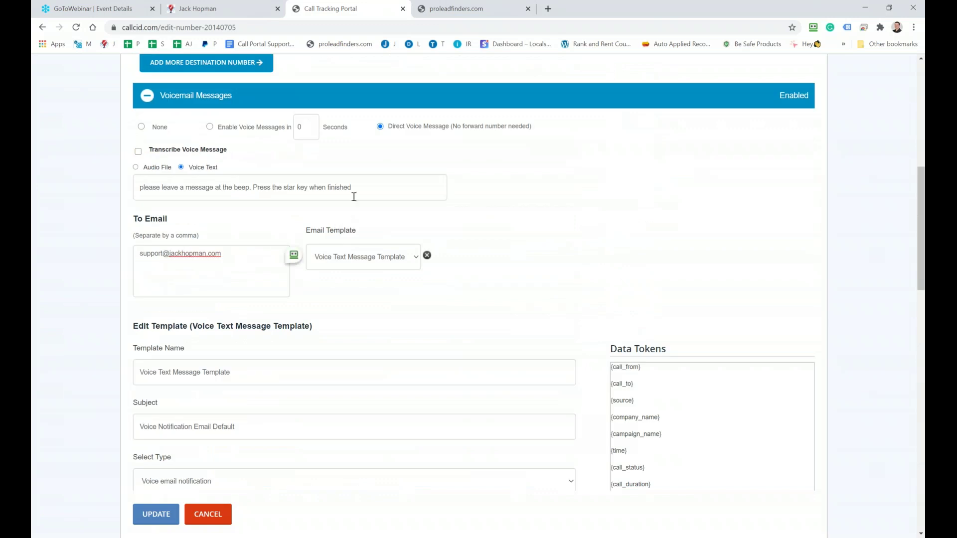
scroll(354, 197, down, 15)
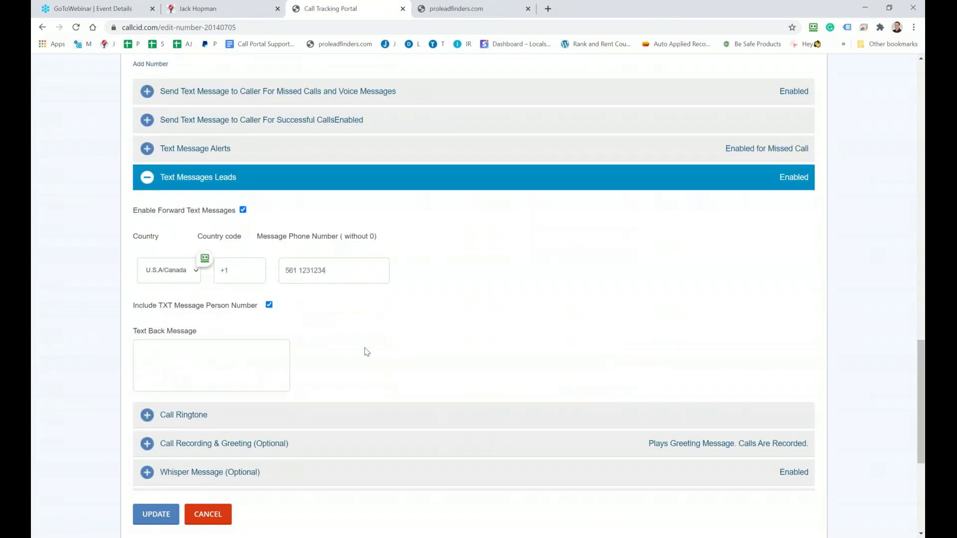
Write the Text Back Message 'Thanks for you message, I will get back to you asap' with name, address, website lines
click(180, 359)
text(Thanks for you message, I will get back uo)
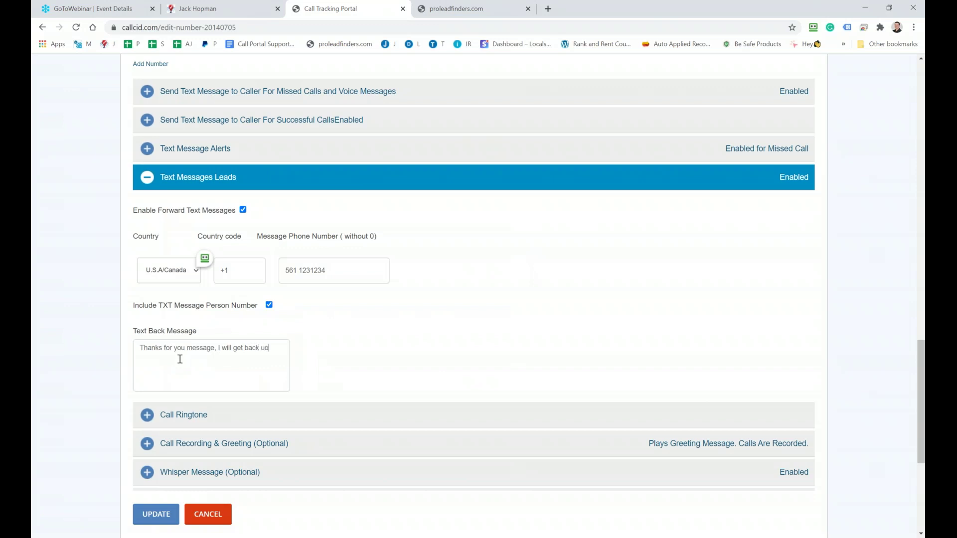
text(to you asap. Jack Hopman address web)
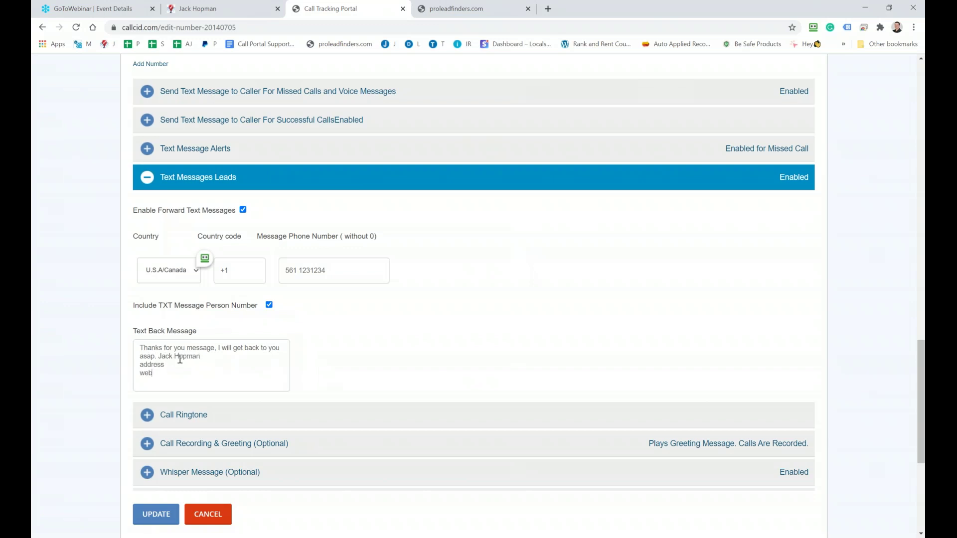
text(site url)
drag(175, 371, 130, 350)
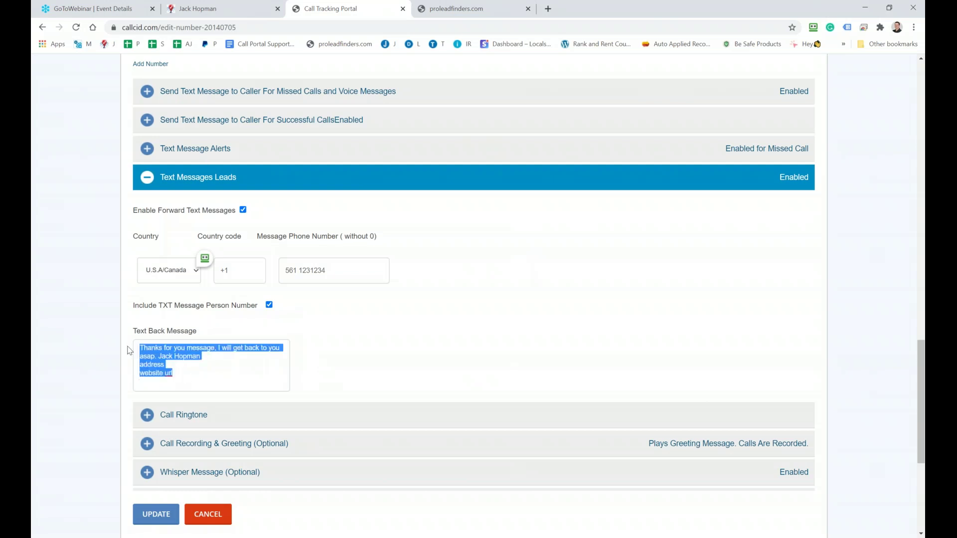
scroll(130, 350, up, 10)
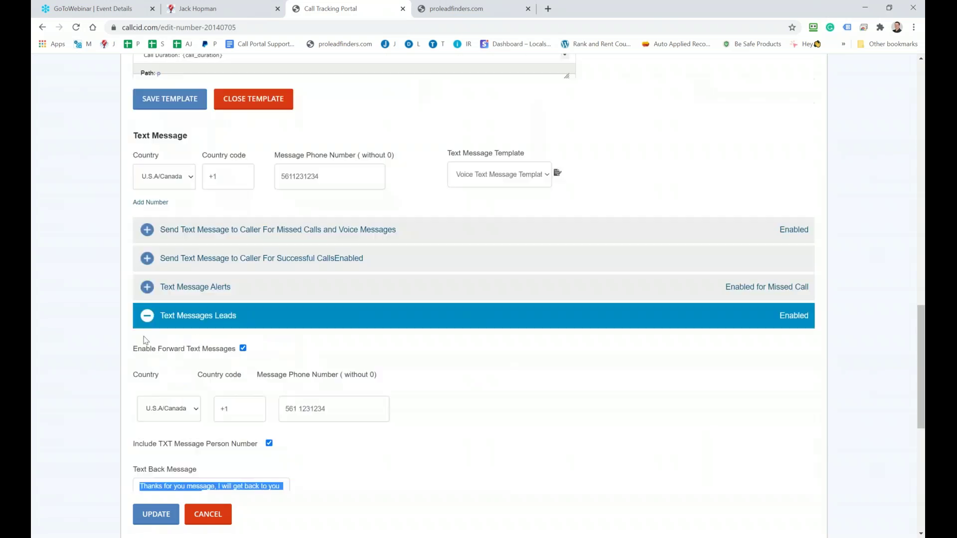
scroll(240, 124, up, 4)
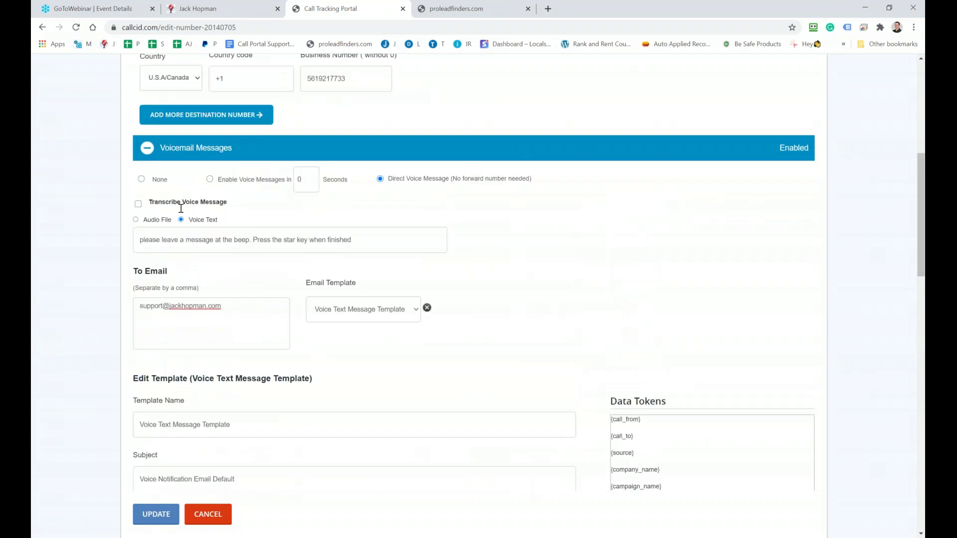
scroll(257, 319, down, 6)
scroll(257, 319, down, 8)
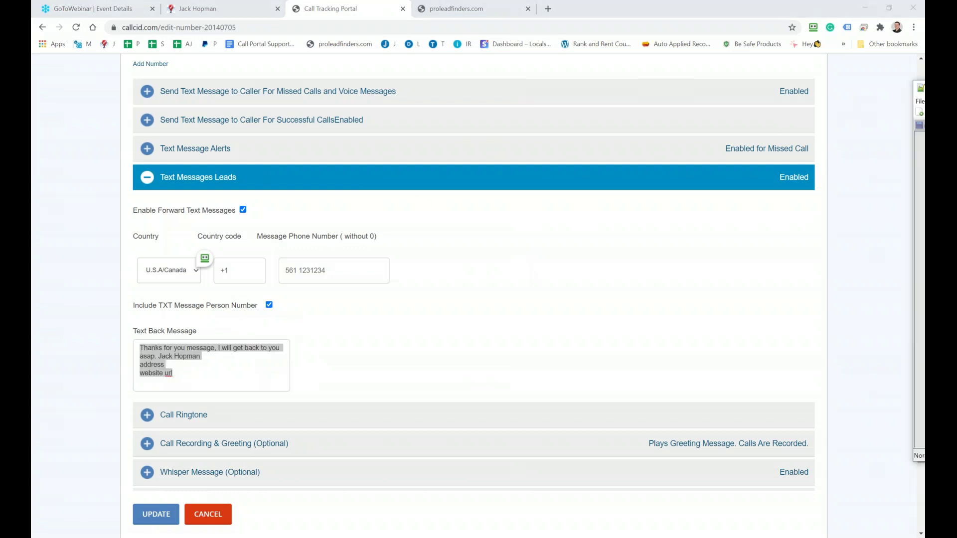
key(alt+Tab)
Add a FOLLOWUP TIME heading below the sample text message
click(687, 340)
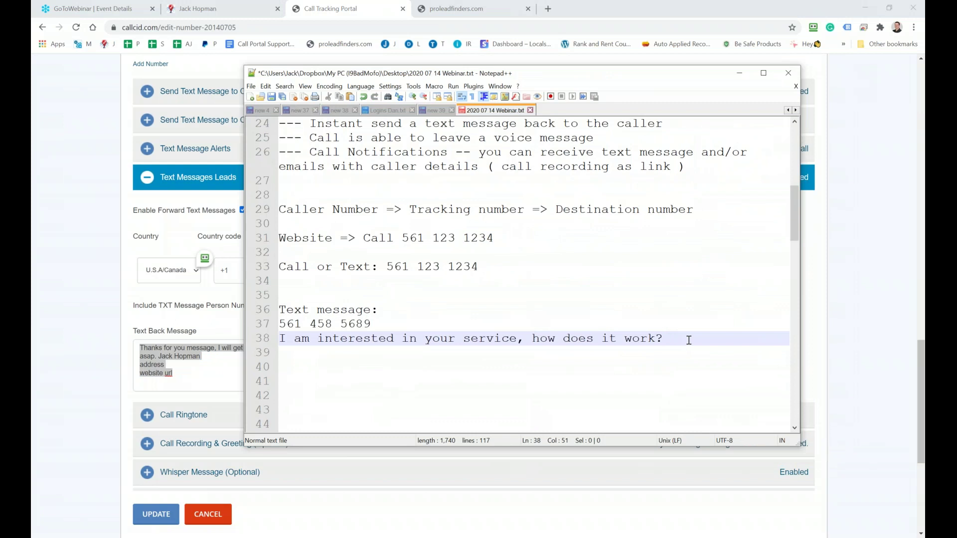
key(Return)
key(Return)
text(FGOLL)
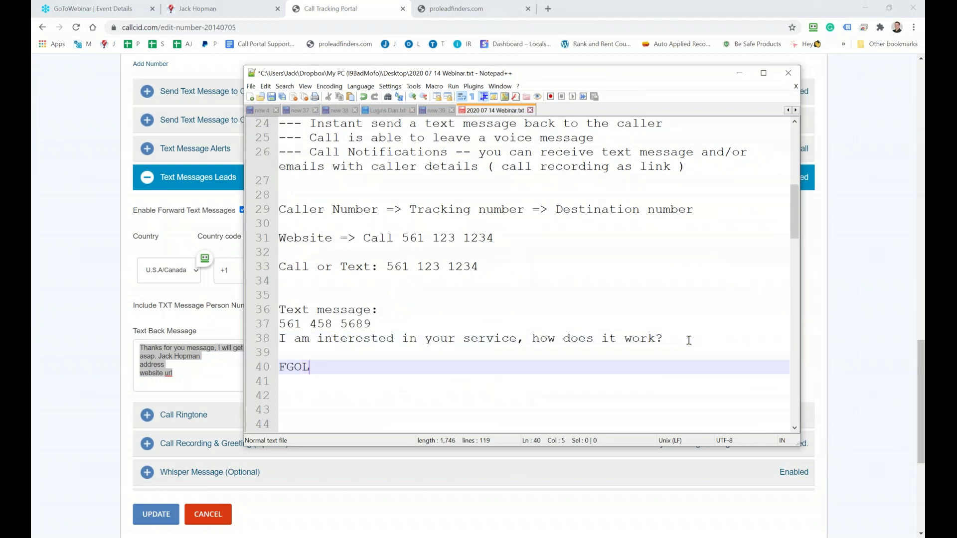
key(BackSpace)
key(BackSpace)
key(BackSpace)
text(O)
key(BackSpace)
key(BackSpace)
text(OLLOWUY)
key(BackSpace)
text(P TIME)
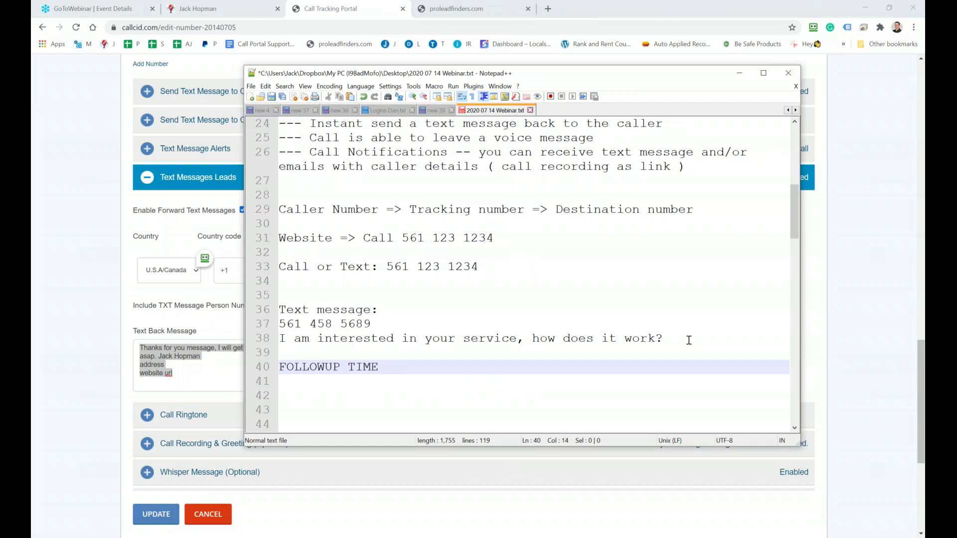
key(Return)
Add 'Stay connected' and 'deliver good support' lines under FOLLOWUP TIME
key(Return)
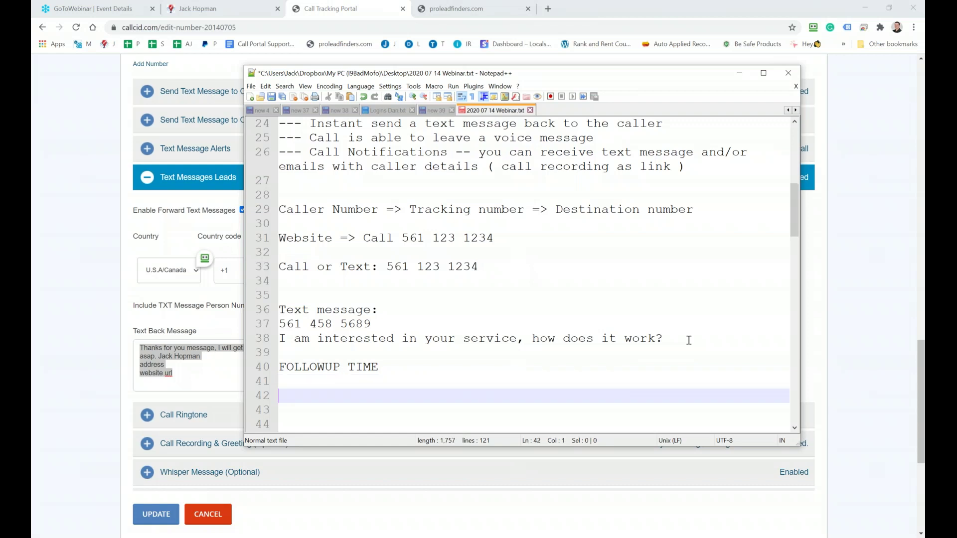
text(Connect)
key(BackSpace)
key(BackSpace)
key(BackSpace)
key(BackSpace)
key(BackSpace)
key(BackSpace)
key(BackSpace)
text(Stay connected)
key(Return)
key(Return)
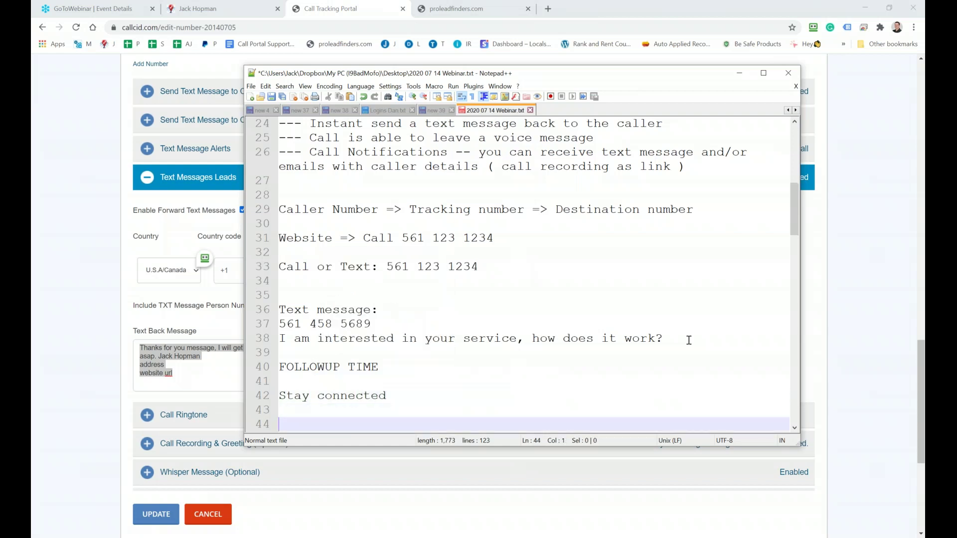
text(deliver good support)
key(Return)
key(Return)
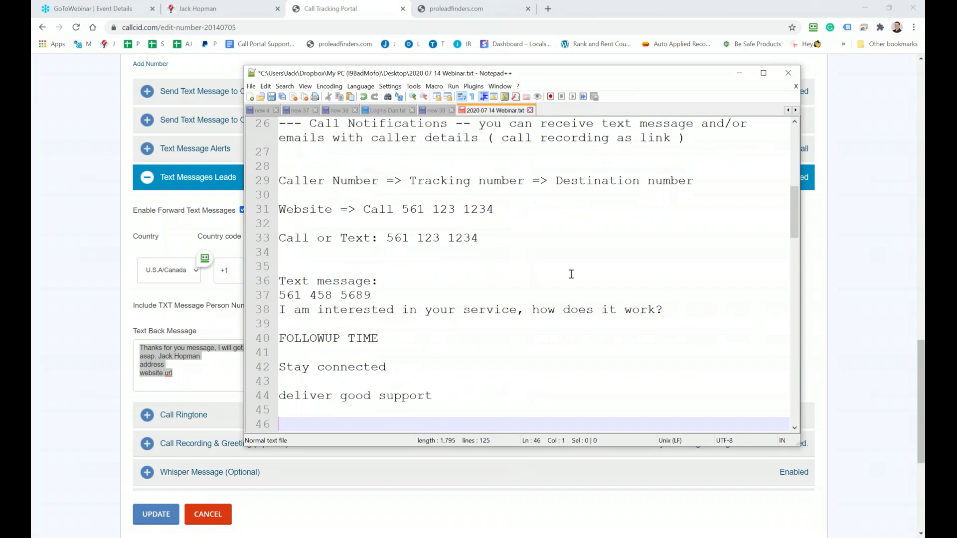
Insert a 'First experiance:' line above FOLLOWUP TIME
click(326, 324)
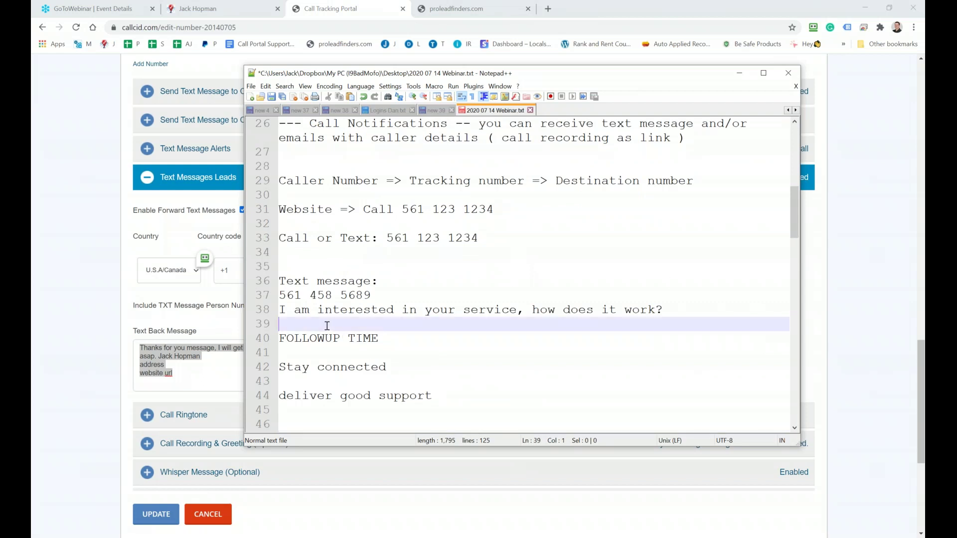
key(Return)
text(First )
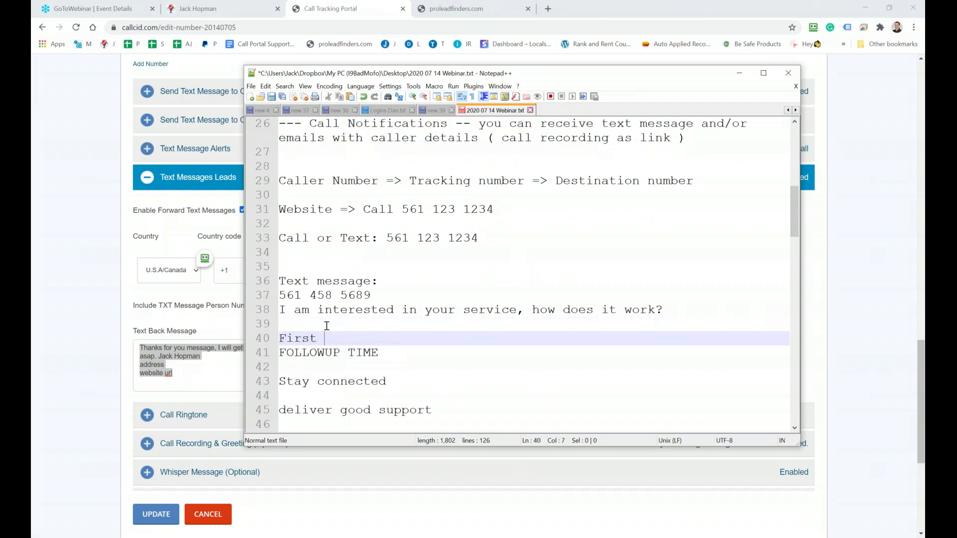
text(experiance:)
key(Return)
key(Return)
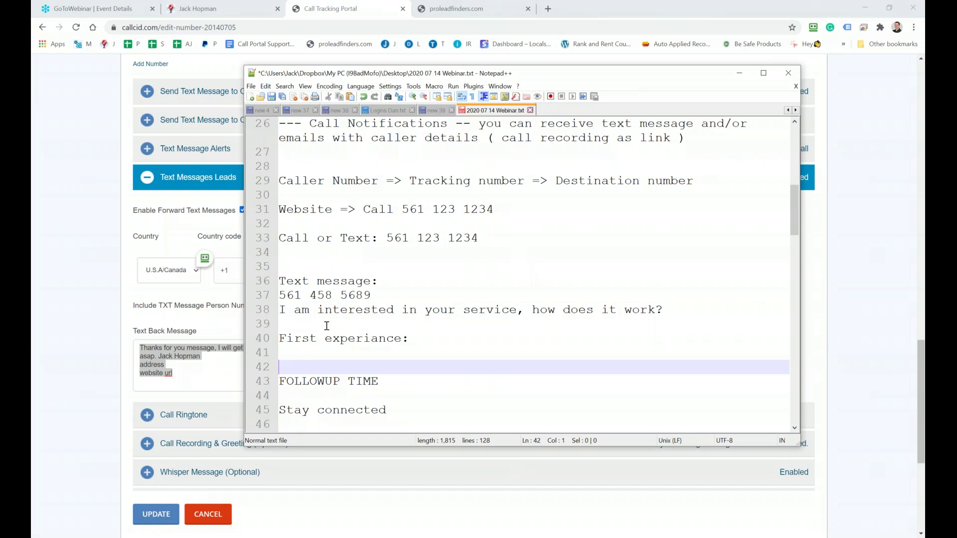
Add a 'Positive experiance' line after 'deliver good support', then minimize Notepad++
scroll(326, 326, down, 3)
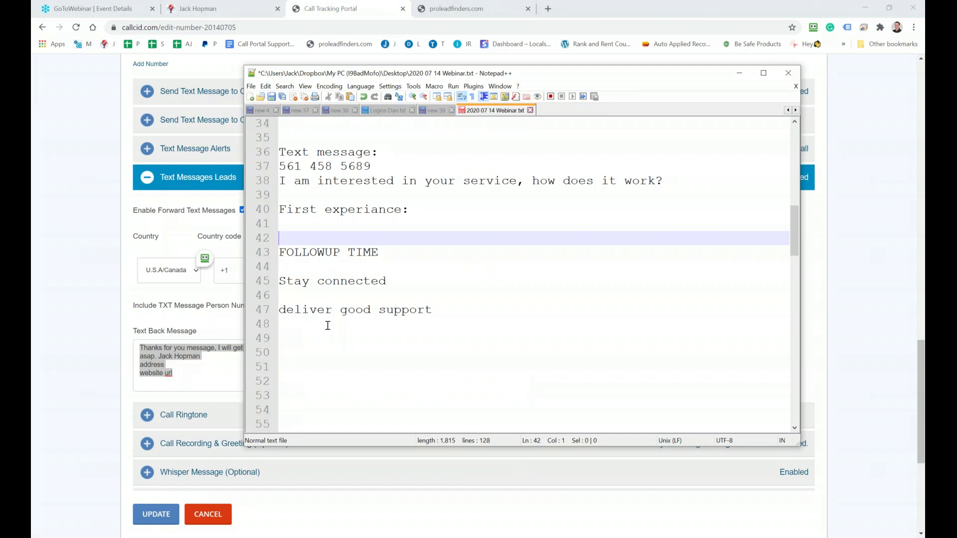
drag(452, 309, 258, 280)
click(450, 314)
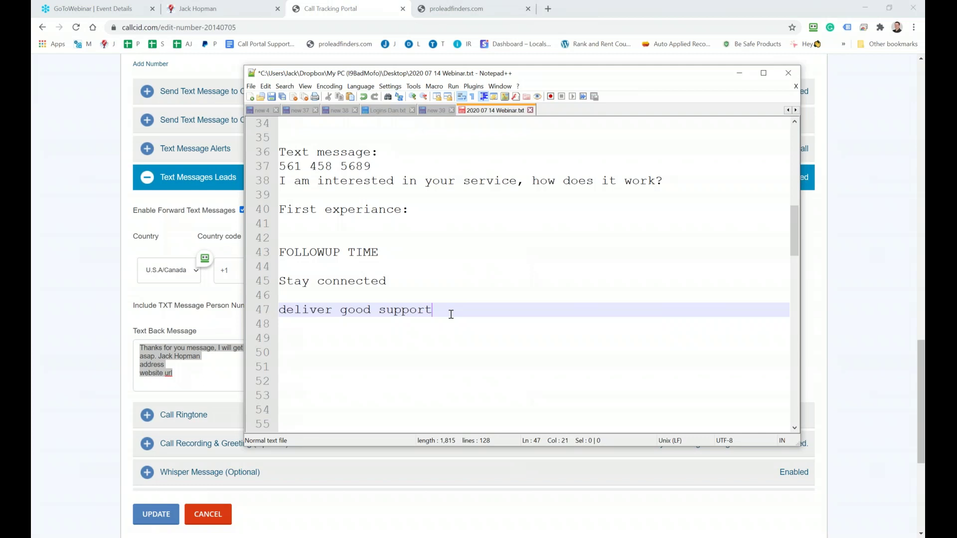
key(Return)
key(Return)
text(Positive experiance)
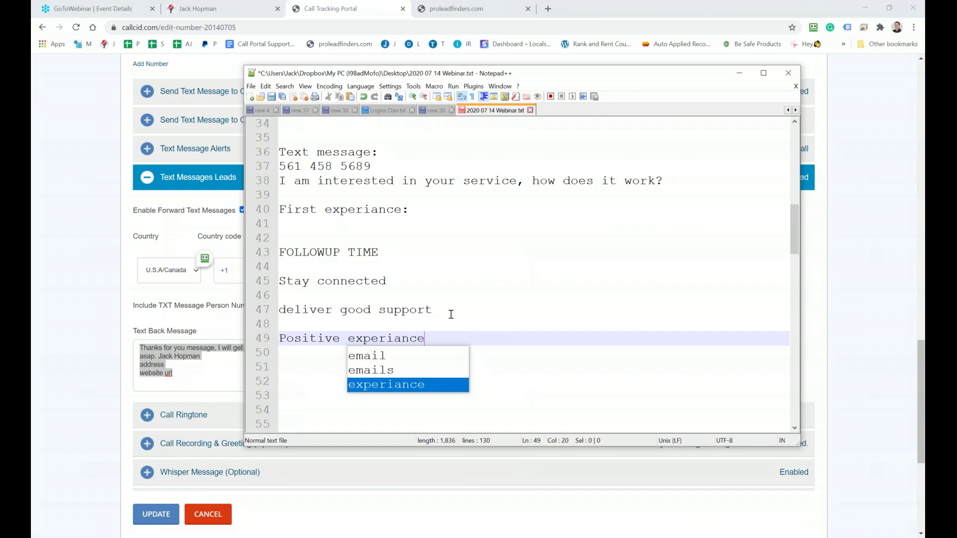
key(Return)
key(Return)
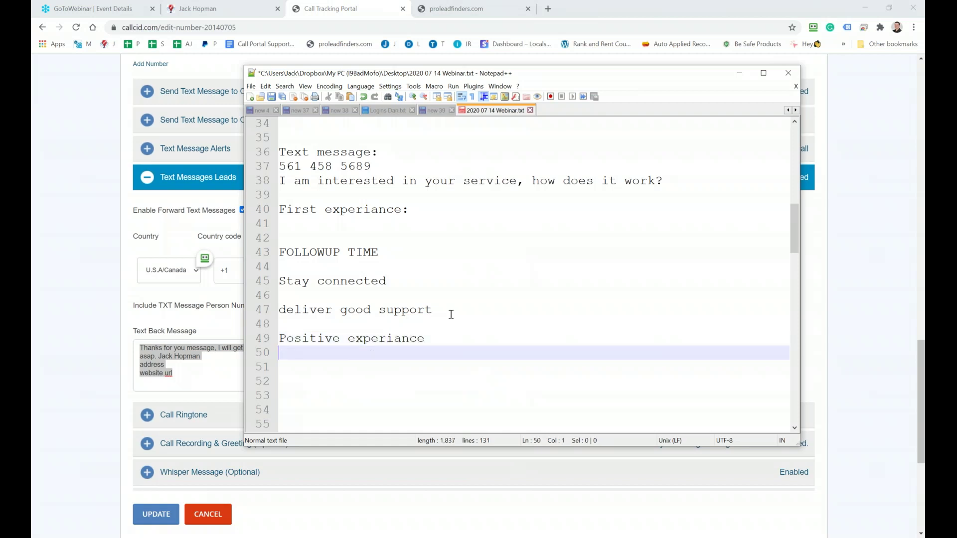
key(Return)
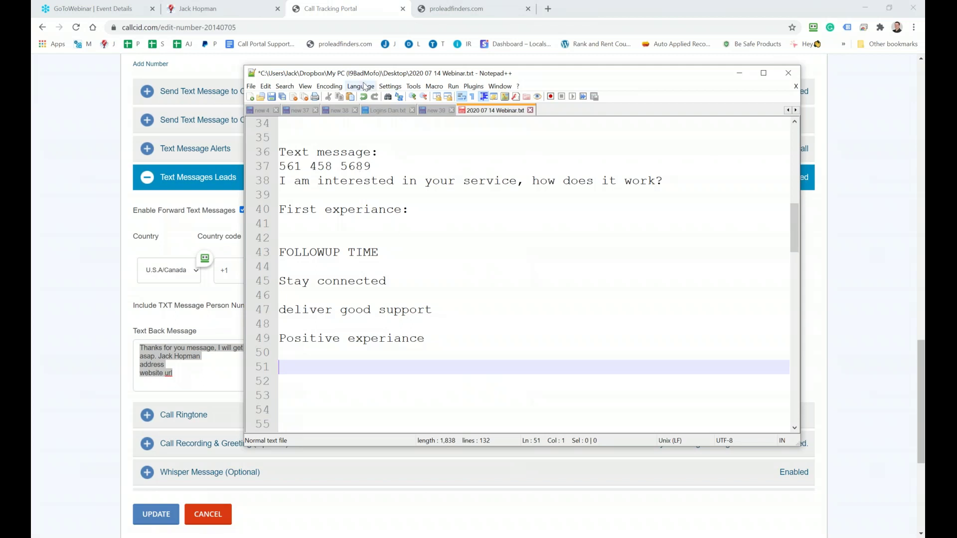
click(907, 54)
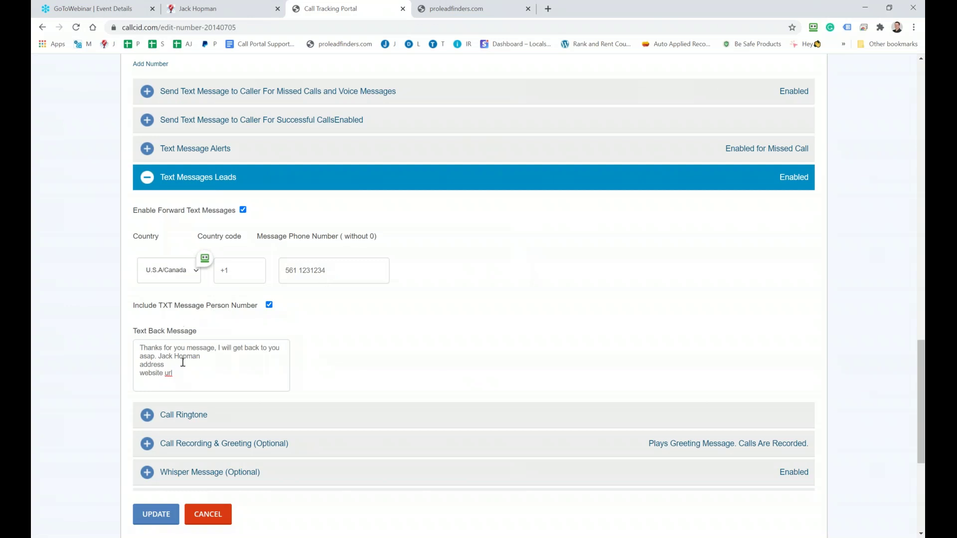
Expand the Call Ringtone section, showing Standard Ringtone selected
drag(182, 373, 133, 348)
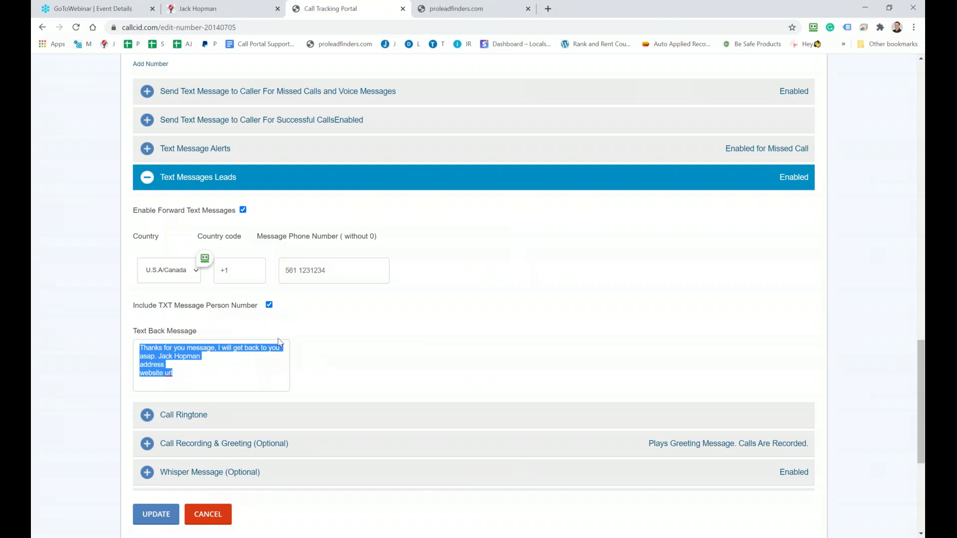
scroll(279, 342, down, 3)
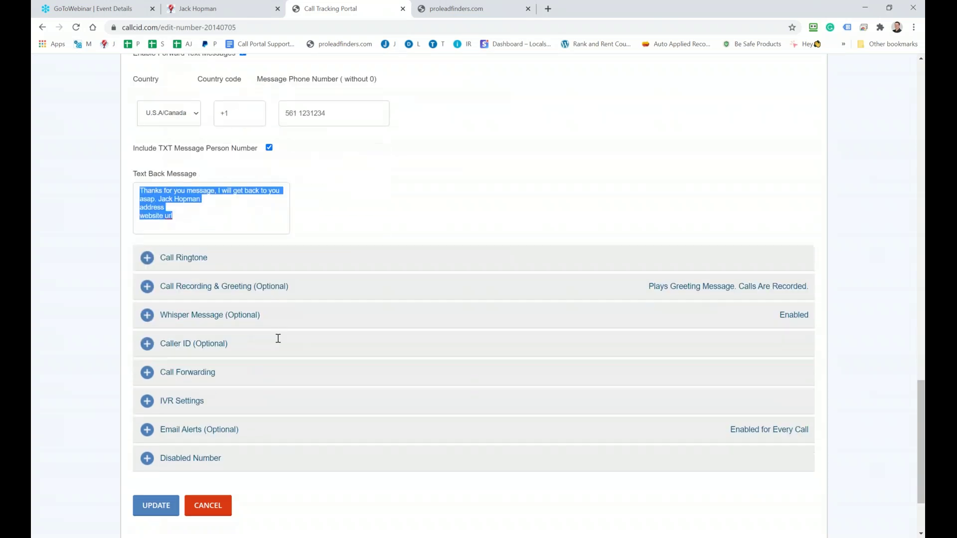
click(147, 268)
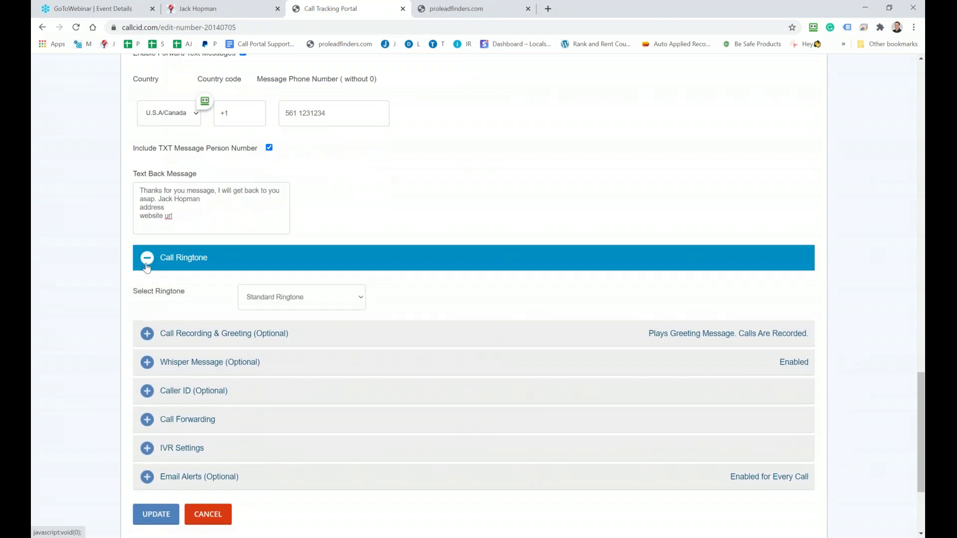
Check the Call Recording & Greeting and Whisper Message ('Turbo Turbo Turbo') sections, collapsing each afterwards
click(148, 288)
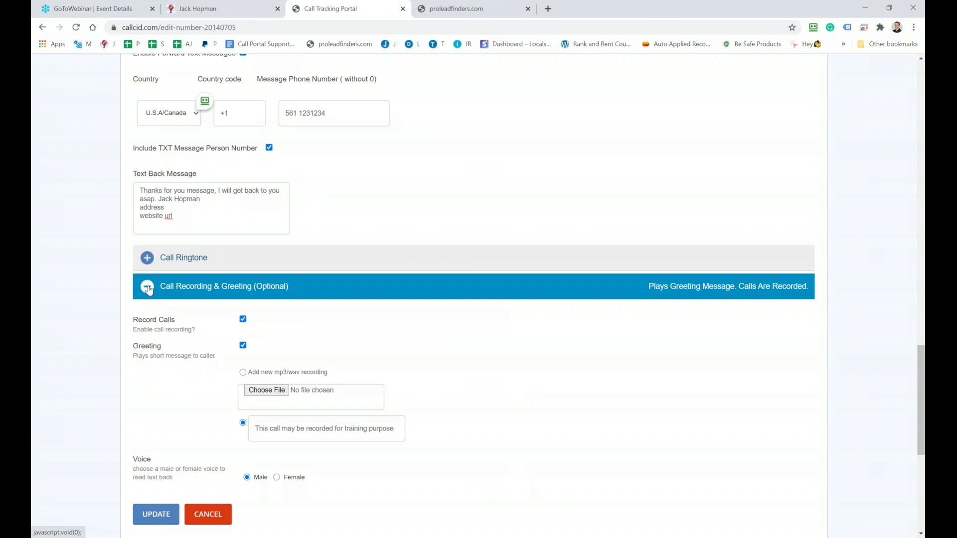
click(148, 288)
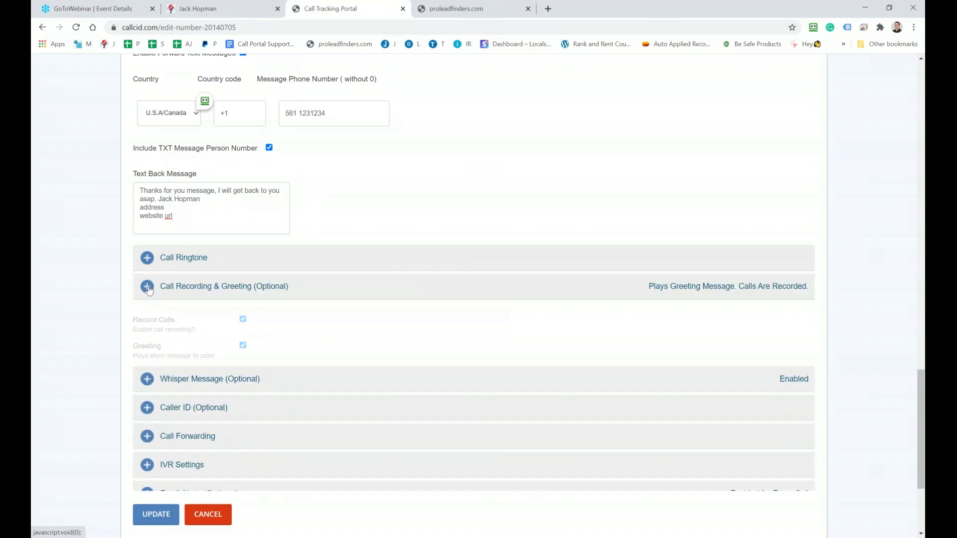
click(144, 316)
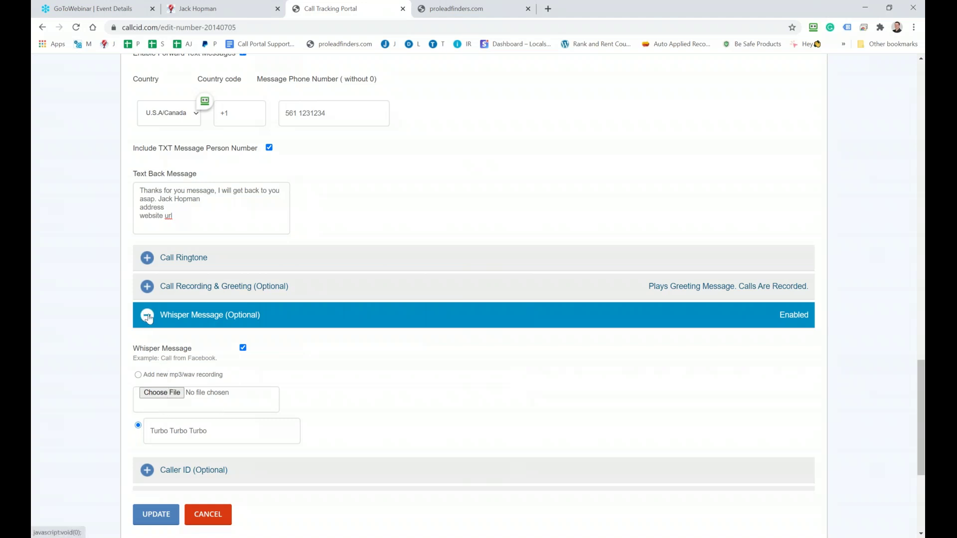
click(148, 317)
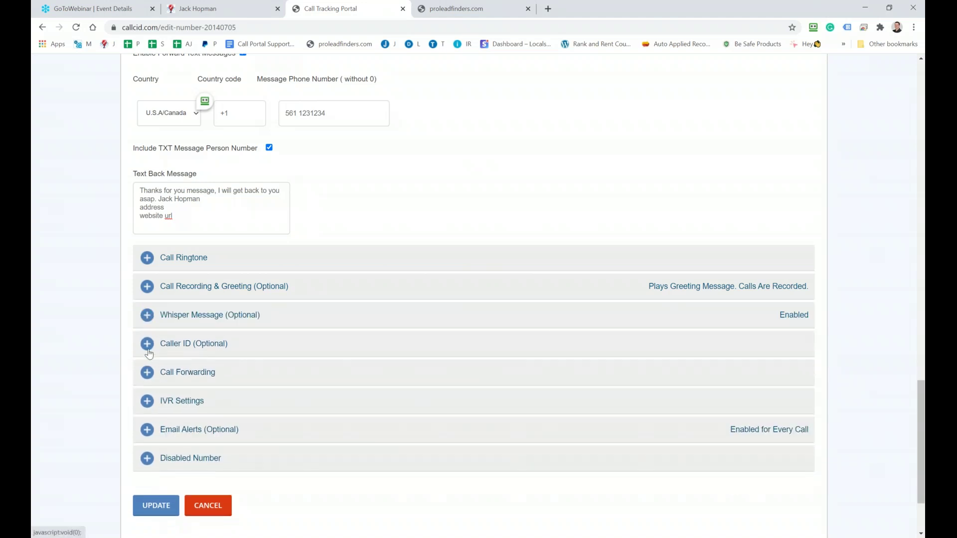
click(149, 343)
Enable Caller Name Lookup, keeping Caller ID set to display the caller's number
scroll(402, 411, down, 1)
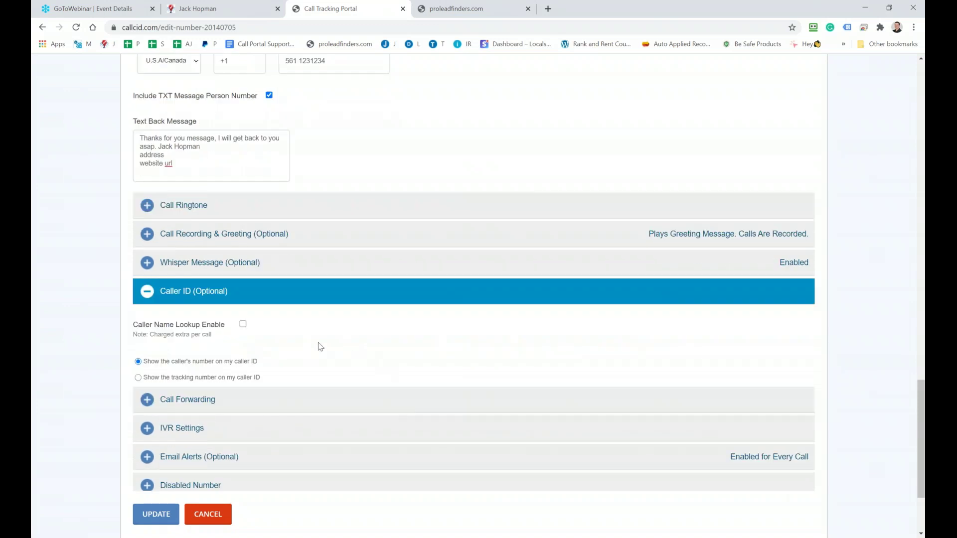
click(243, 325)
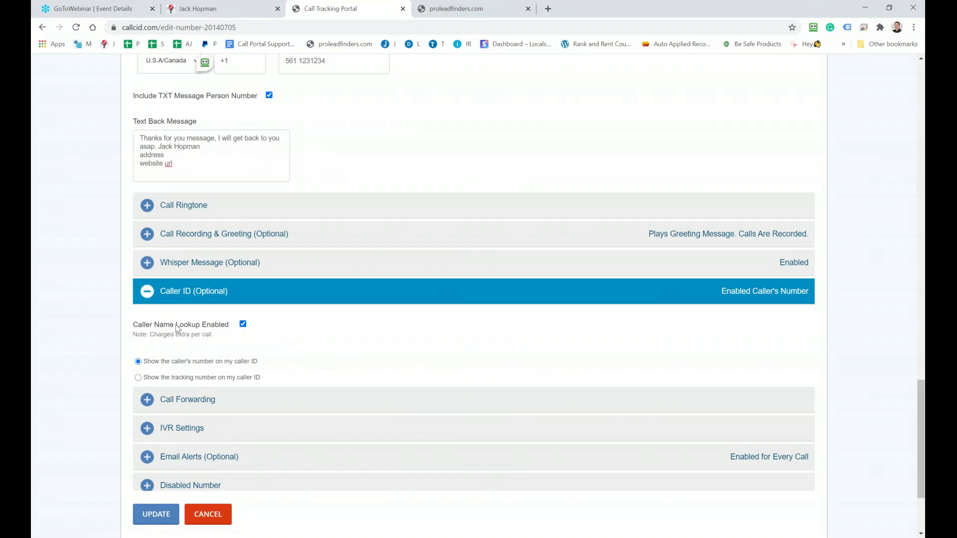
drag(177, 328, 135, 328)
click(138, 378)
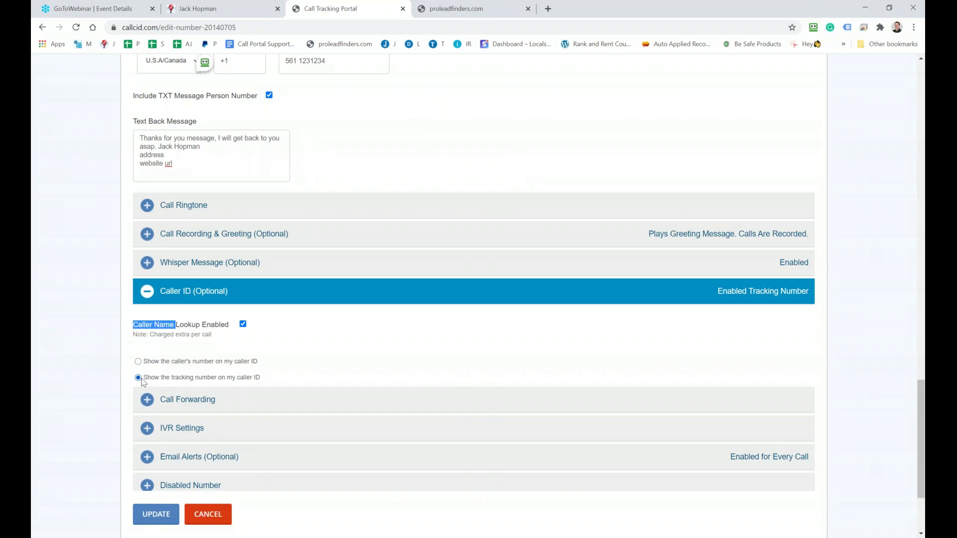
click(139, 362)
scroll(140, 363, down, 2)
Enable Forward Call for unanswered calls after 10 seconds instead of 15
click(154, 301)
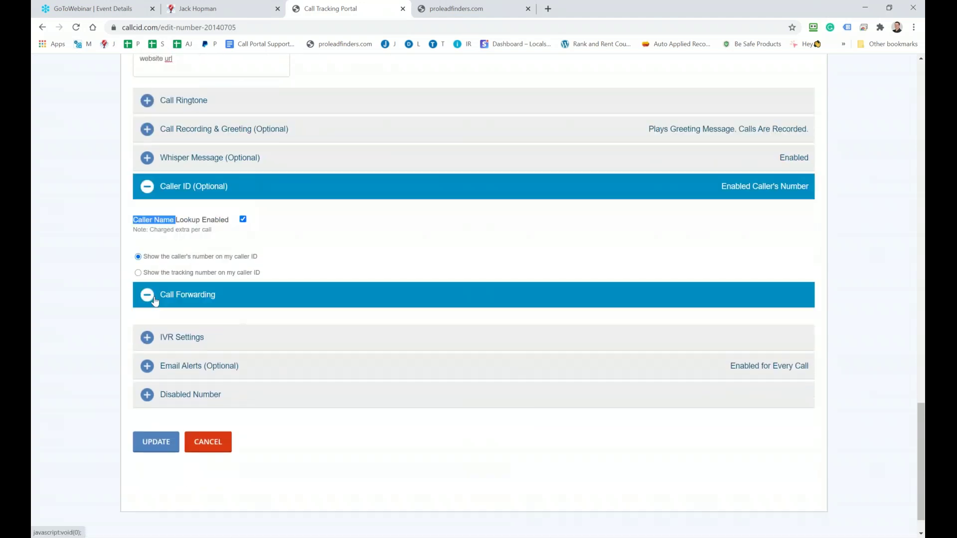
click(243, 328)
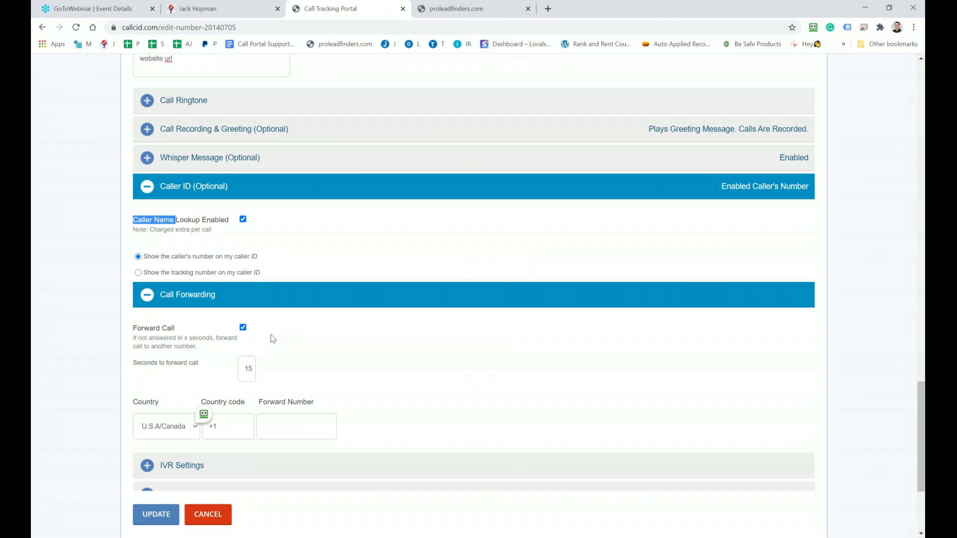
double_click(245, 375)
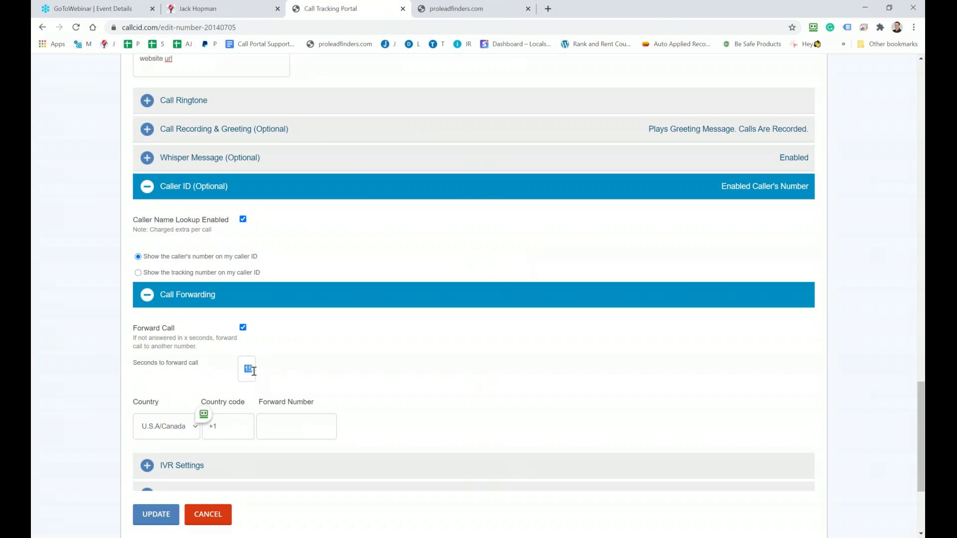
text(10)
scroll(262, 422, down, 2)
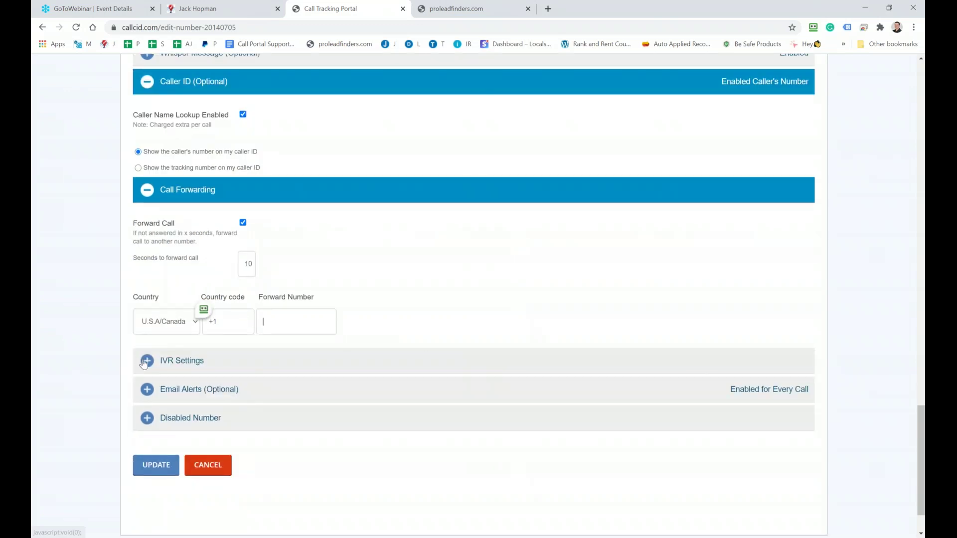
click(142, 82)
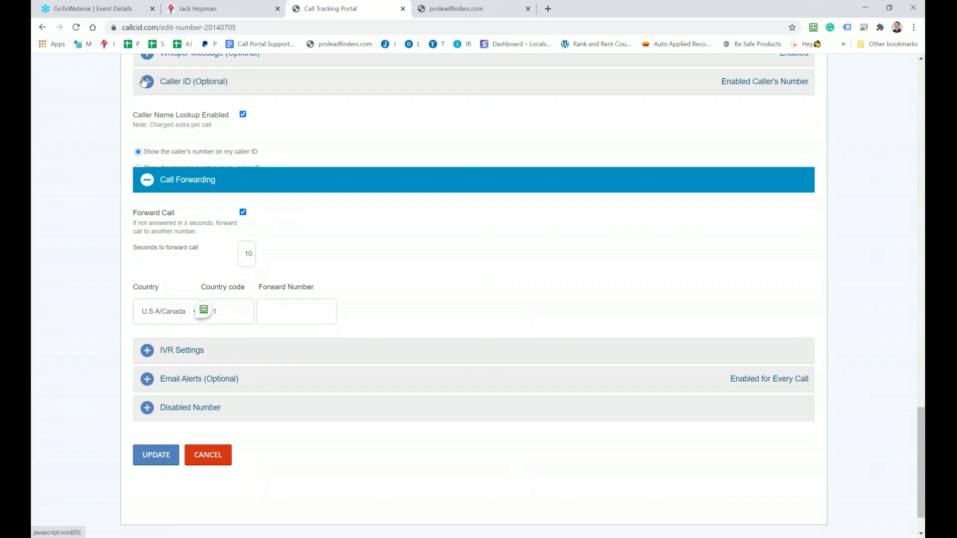
Enable IVR and route key 1 to a destination phone number
click(143, 131)
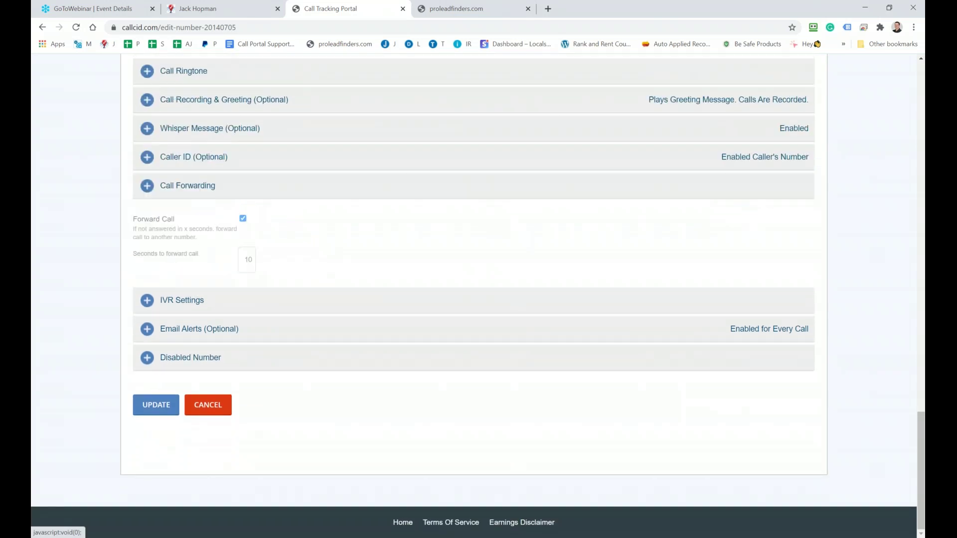
click(148, 301)
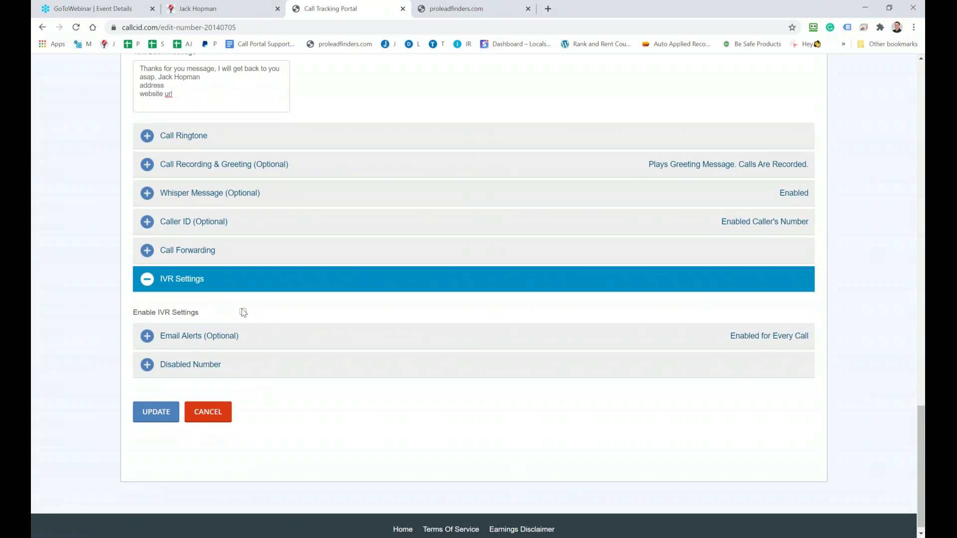
click(242, 311)
scroll(243, 311, down, 2)
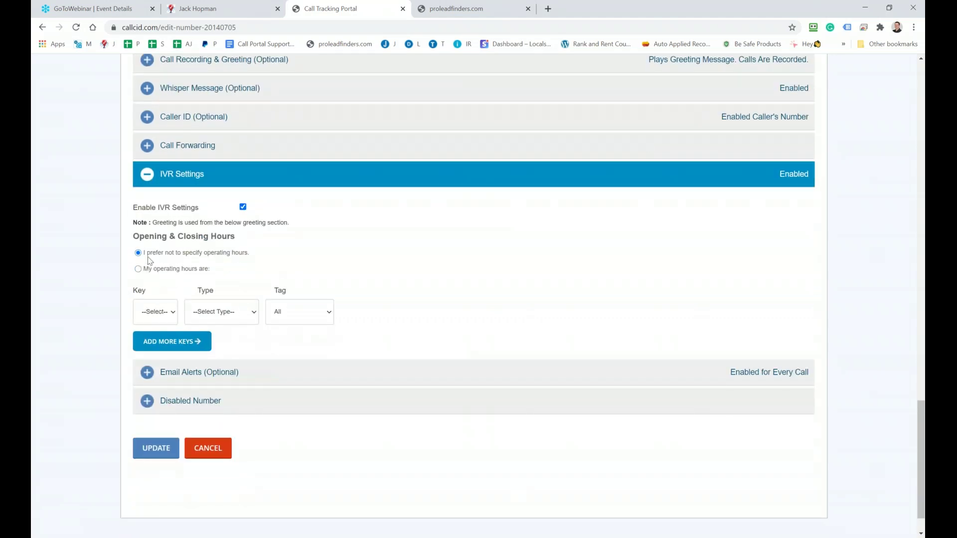
click(139, 269)
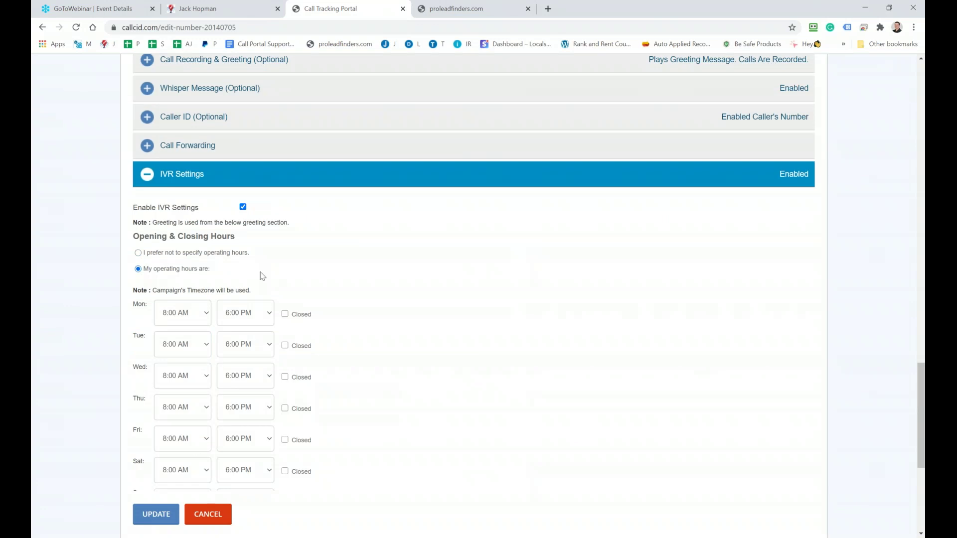
click(138, 253)
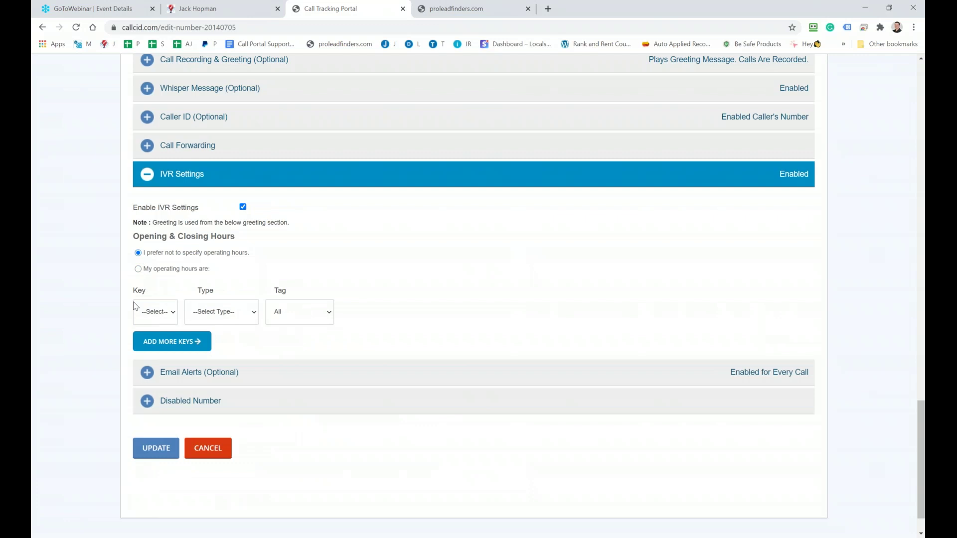
click(171, 318)
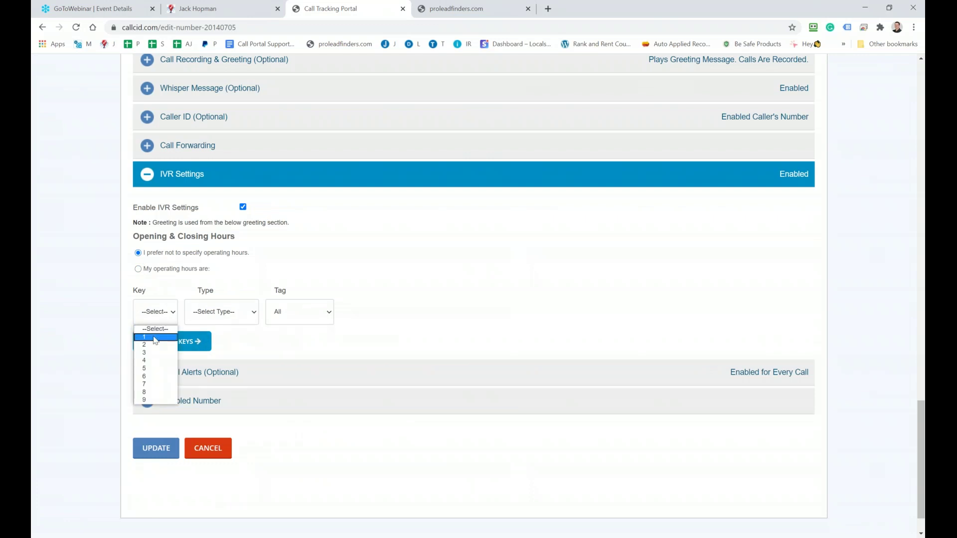
click(158, 337)
click(221, 318)
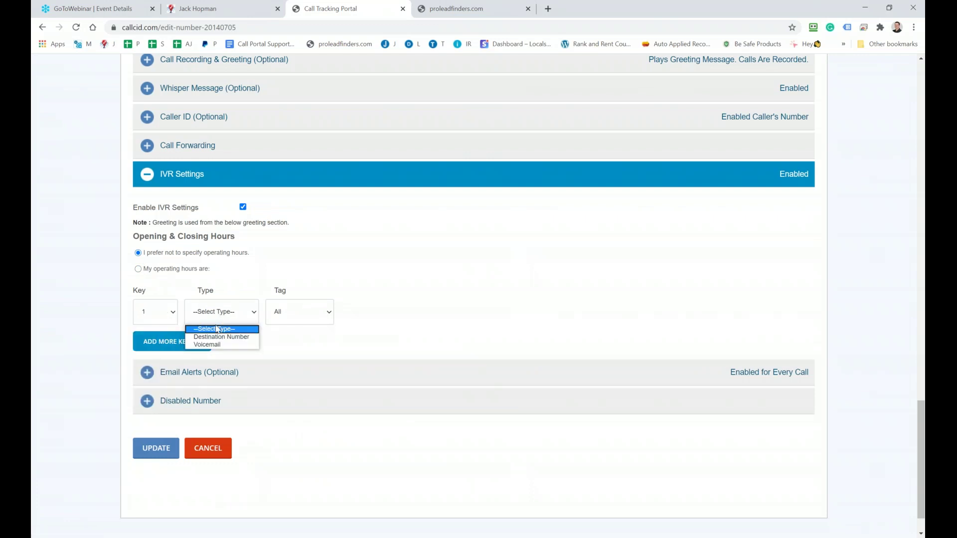
click(213, 337)
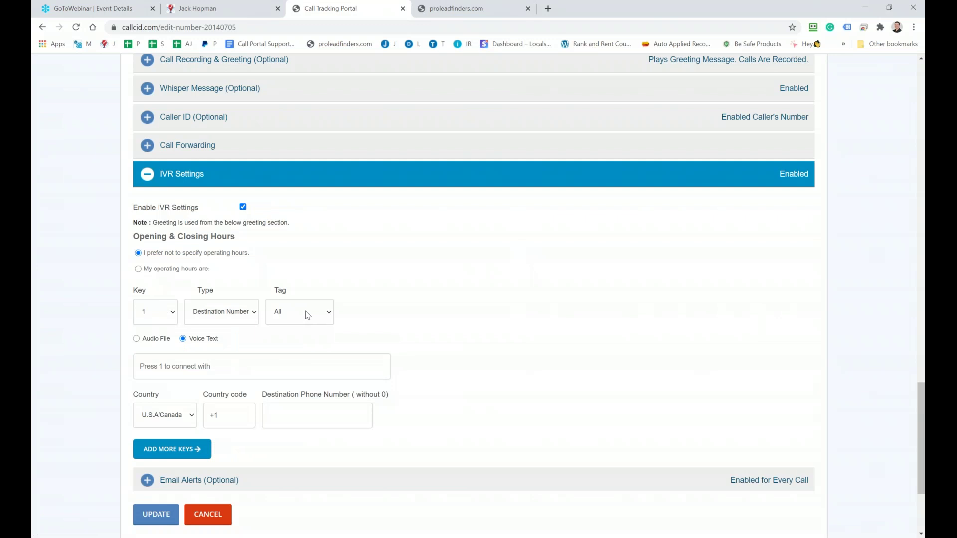
click(300, 413)
text(561111111)
Add IVR key 2, routed to a destination number and tagged Appointment
click(193, 455)
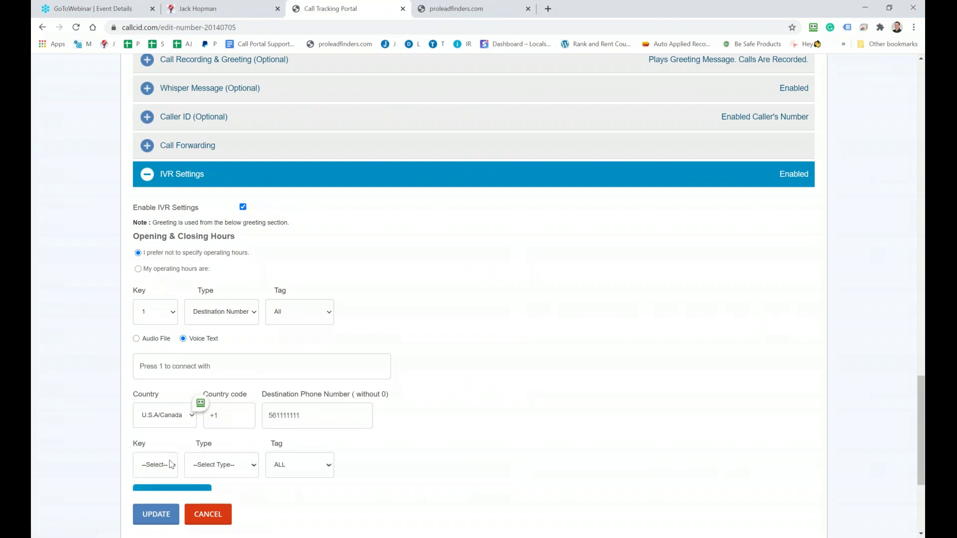
click(164, 467)
click(160, 392)
click(231, 466)
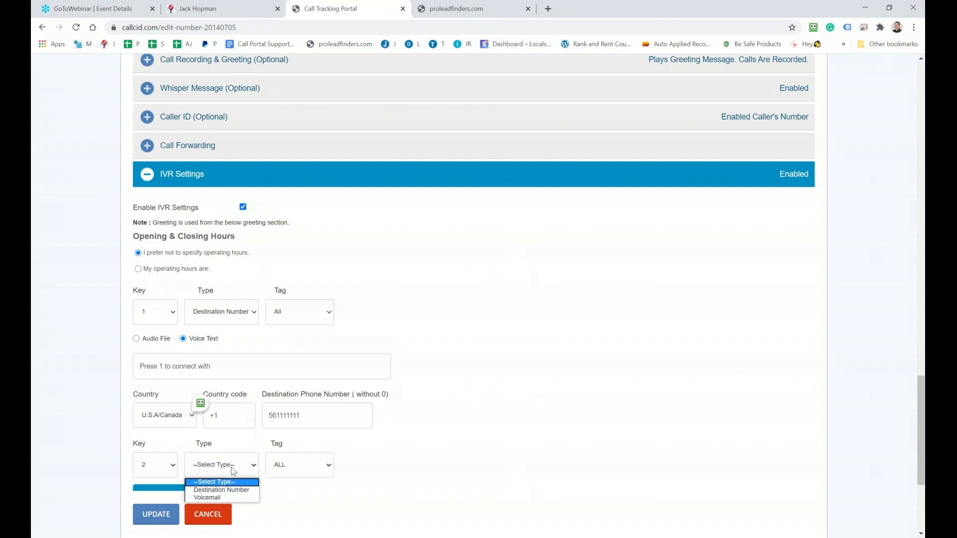
click(228, 492)
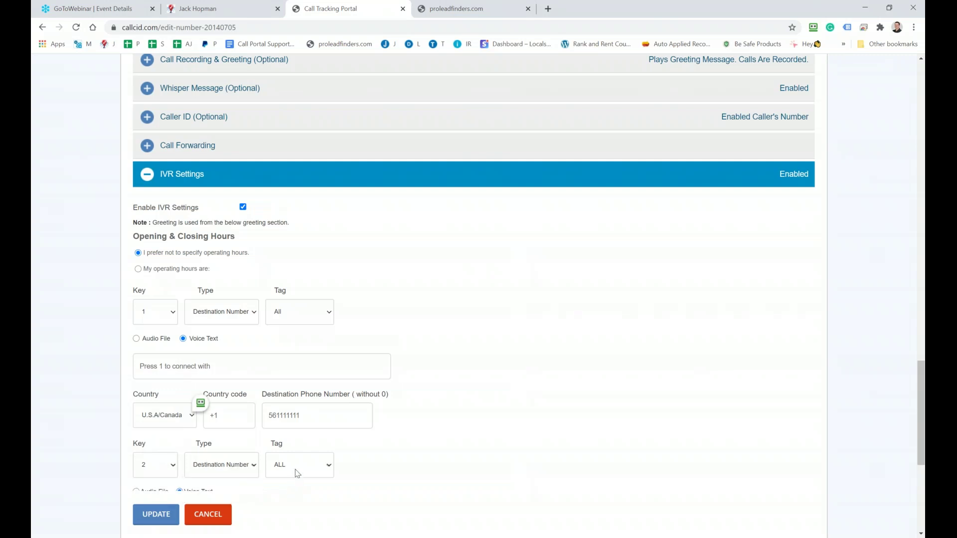
click(295, 469)
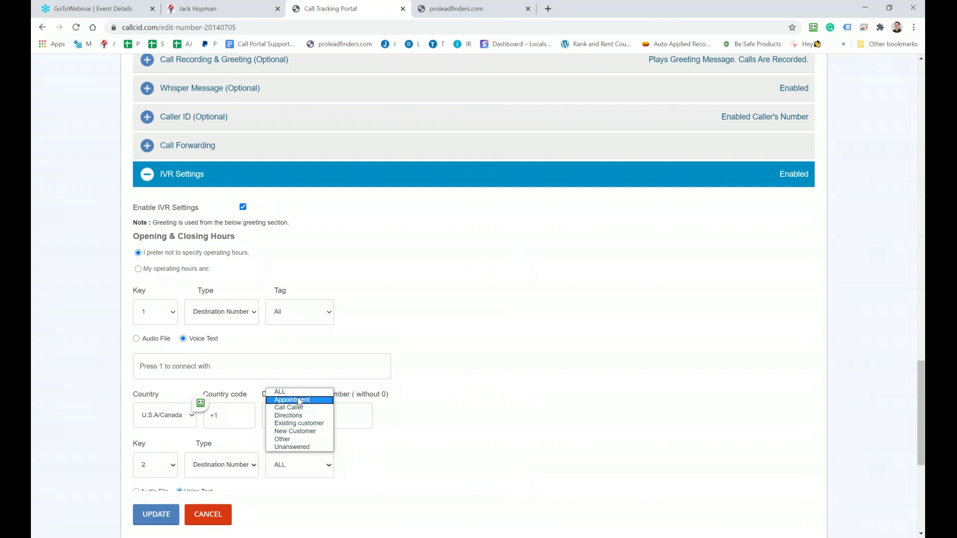
click(298, 400)
scroll(418, 444, down, 3)
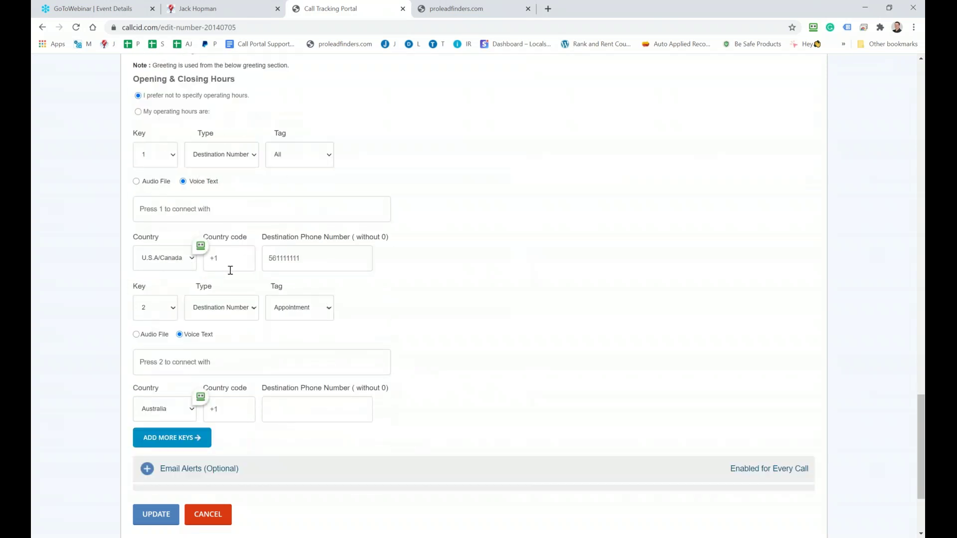
Assign key 3 to the second IVR option after the duplicate key 1 warning
scroll(169, 300, up, 2)
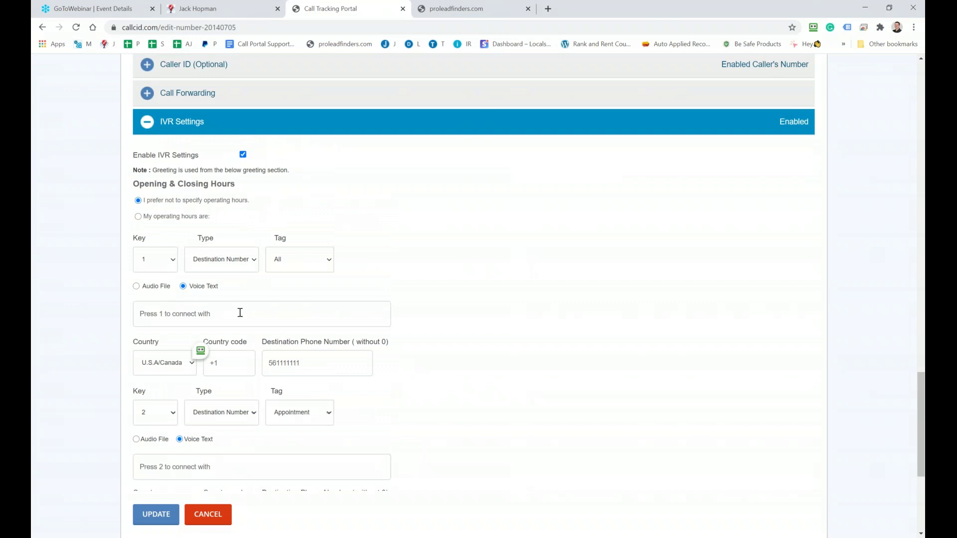
scroll(226, 319, down, 1)
scroll(171, 316, down, 2)
click(171, 312)
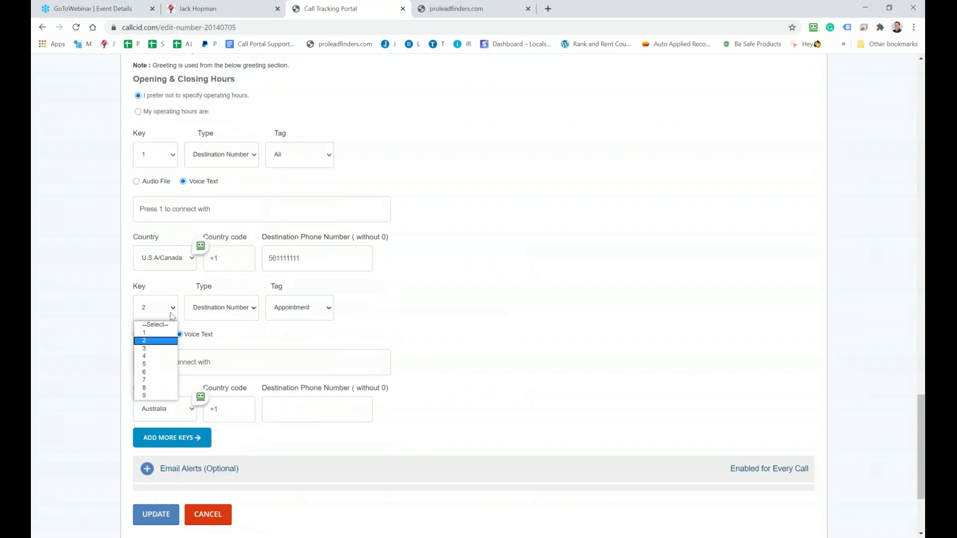
click(146, 333)
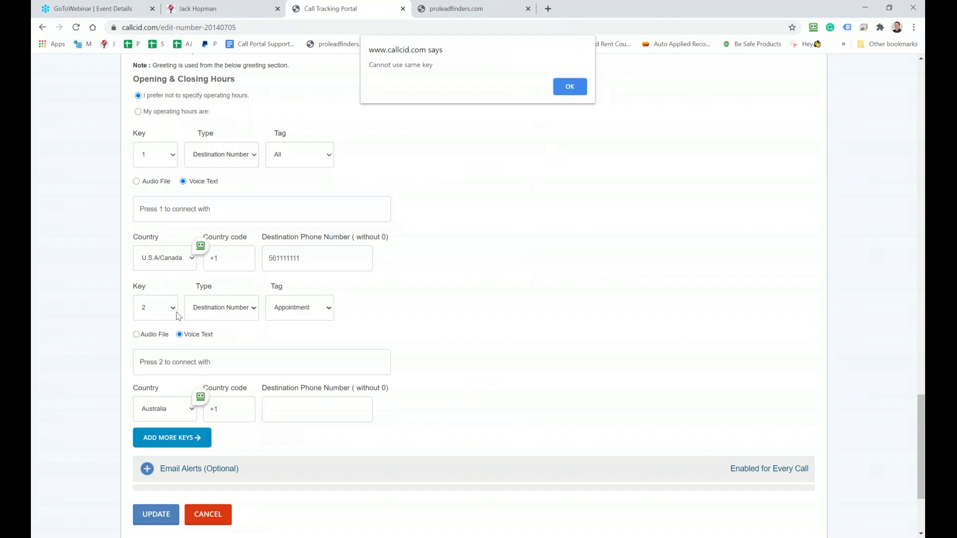
click(574, 89)
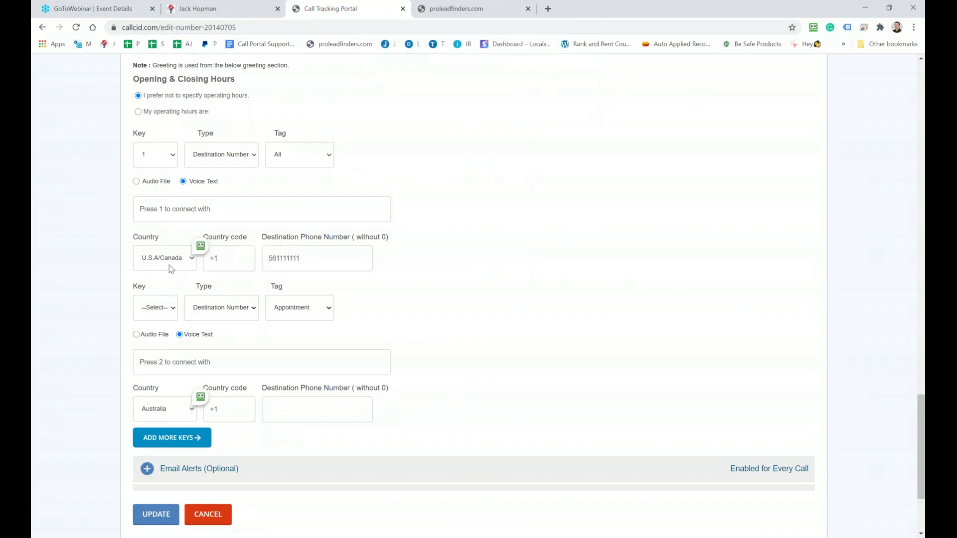
click(148, 307)
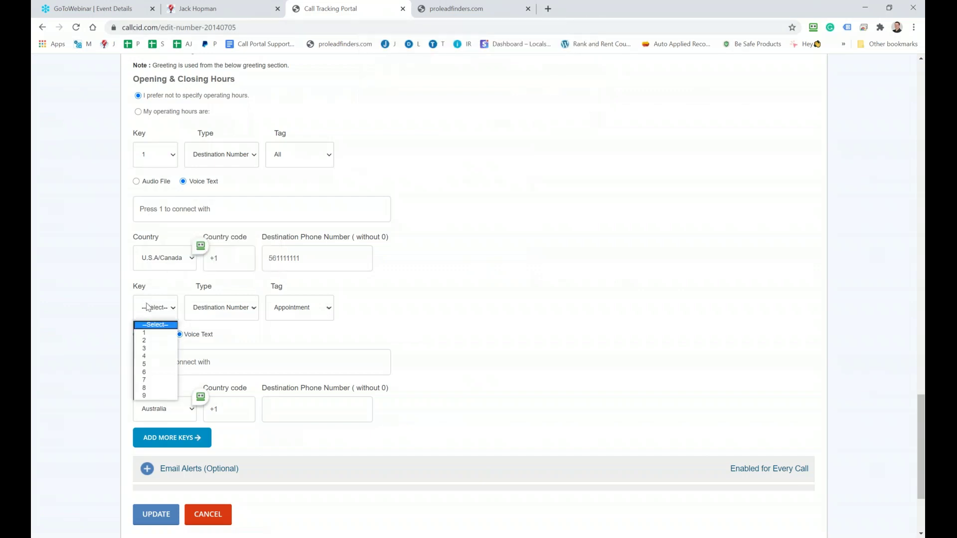
click(153, 348)
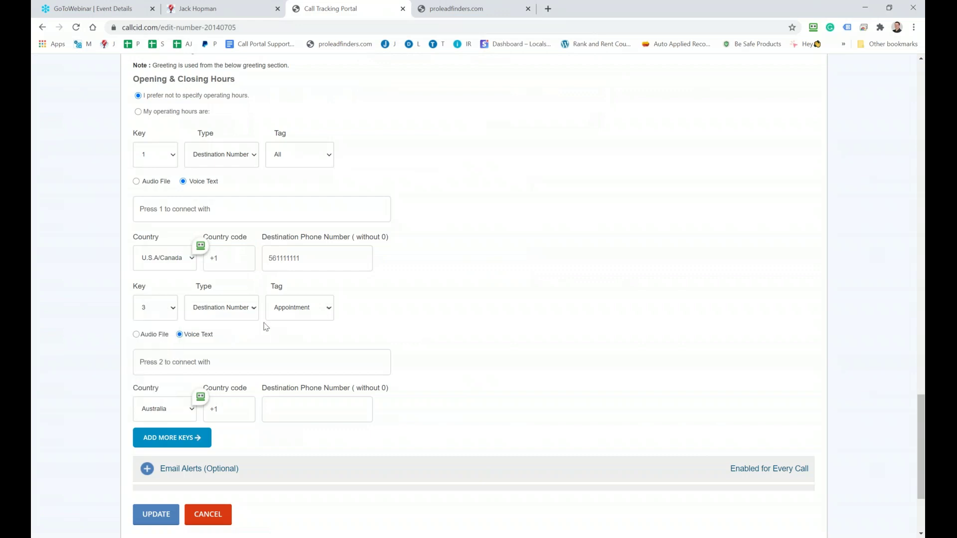
Set the second IVR key's country to U.S.A/Canada
scroll(266, 326, down, 3)
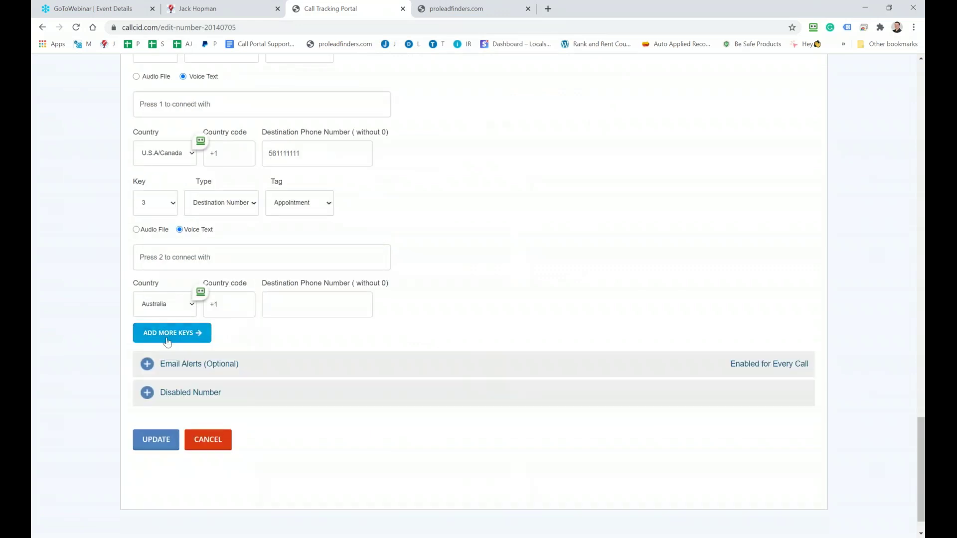
click(170, 305)
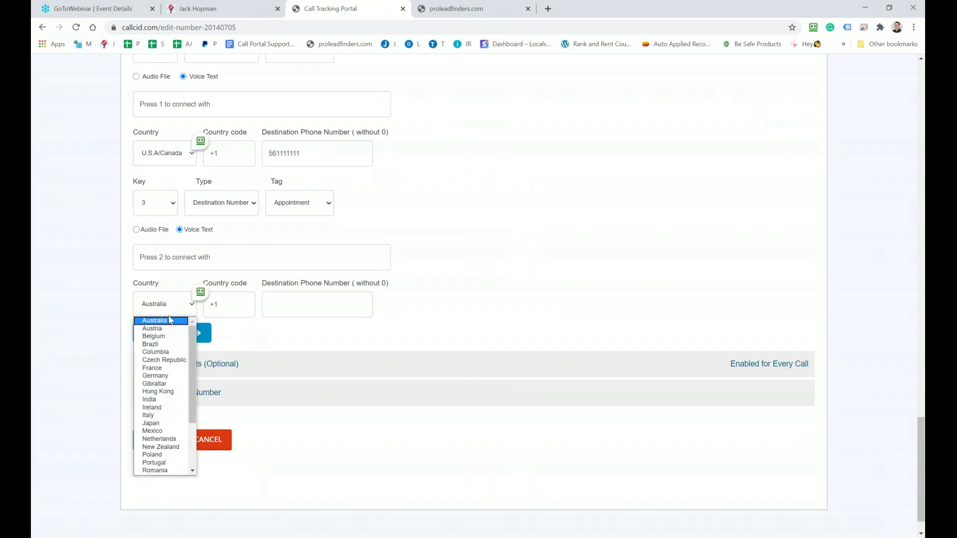
scroll(167, 381, down, 3)
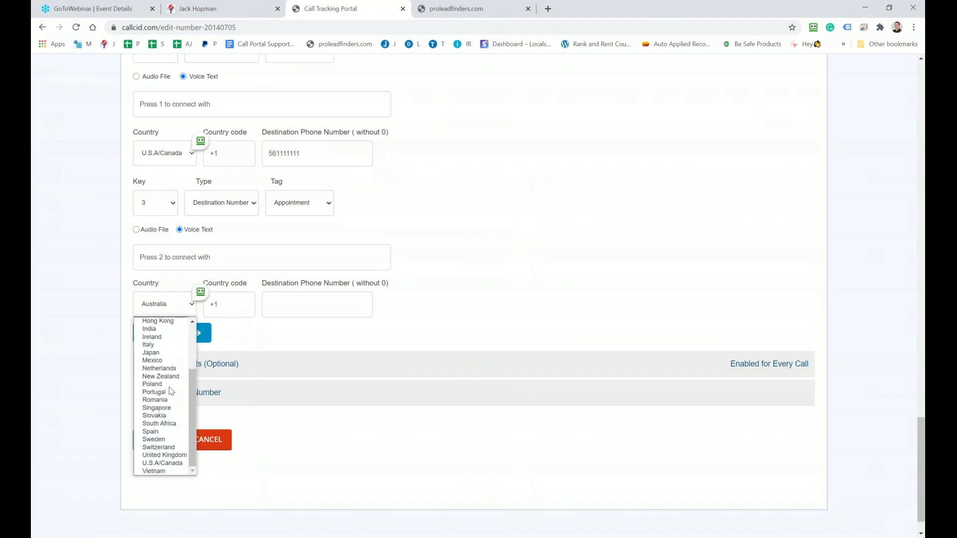
click(168, 463)
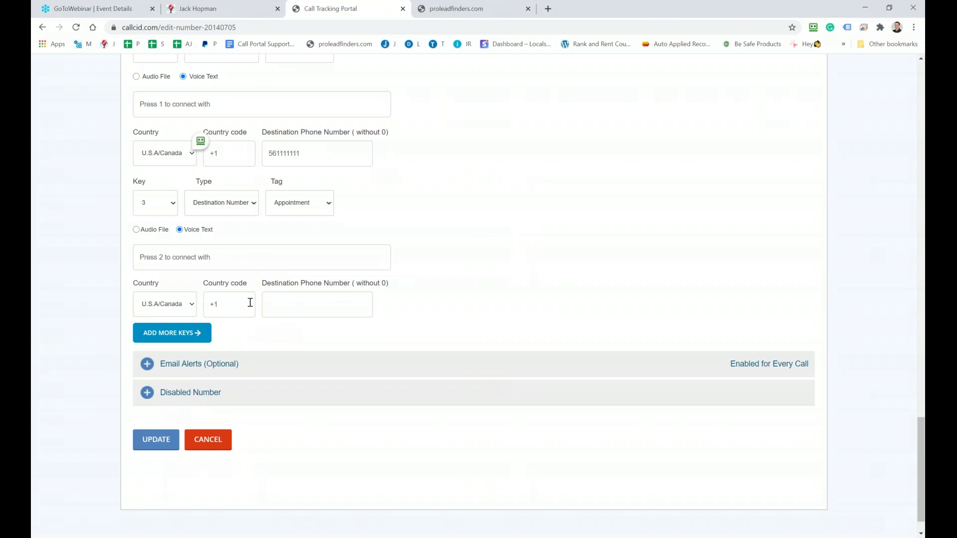
Choose 'My operating hours are' for the IVR and collapse the IVR settings
scroll(250, 301, up, 2)
scroll(324, 210, up, 3)
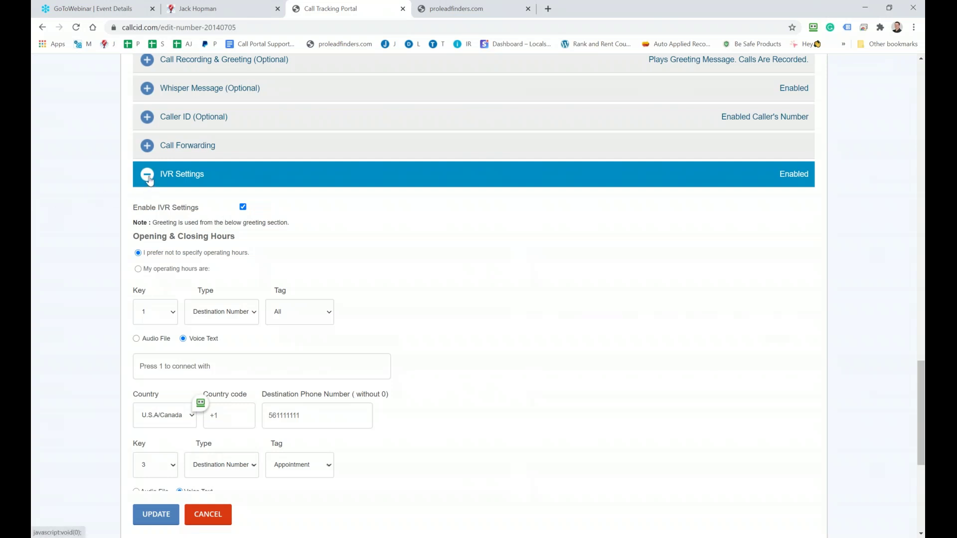
click(138, 269)
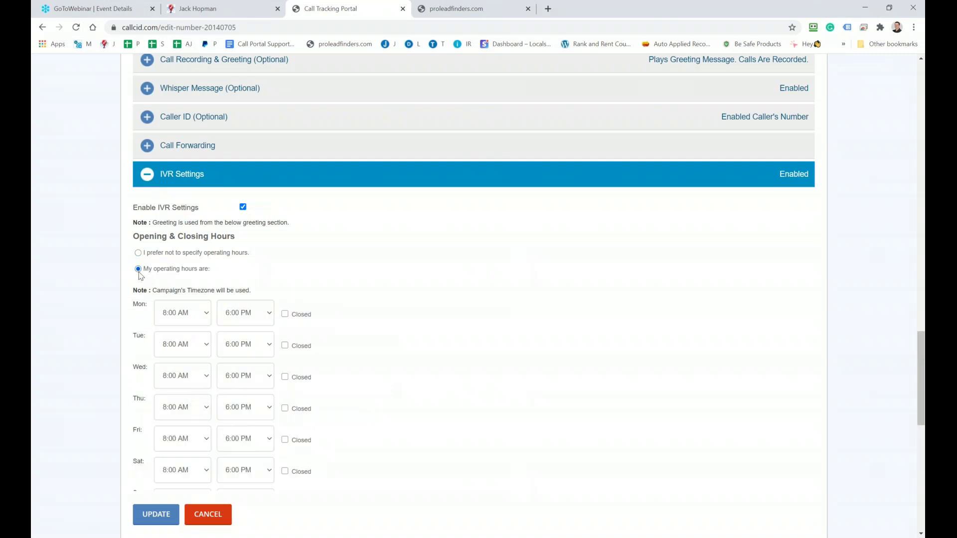
click(149, 178)
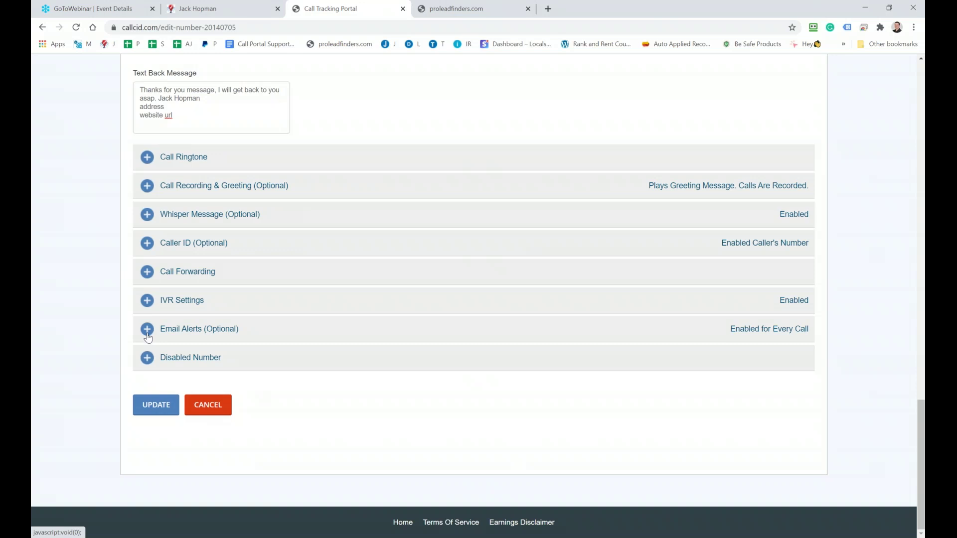
Set email alerts to 'Do not send email' and collapse the Email Alerts section
click(147, 333)
scroll(192, 331, down, 1)
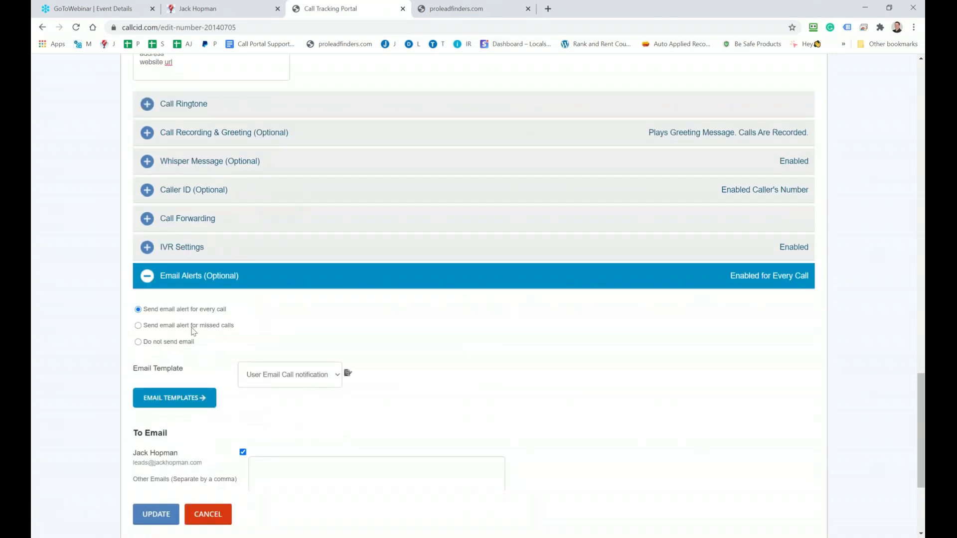
click(139, 325)
click(138, 342)
click(148, 287)
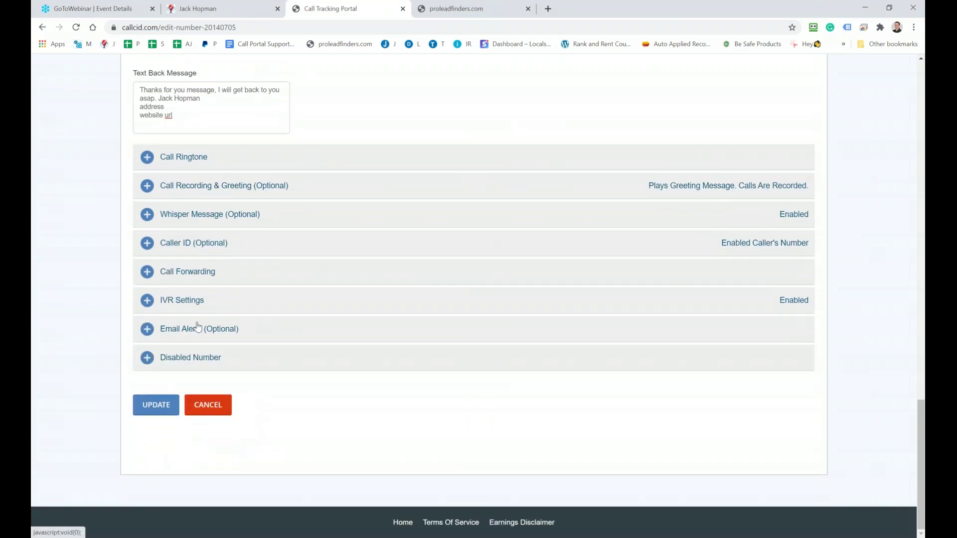
Collapse the Text Messages Leads and Voicemail Messages sections
scroll(195, 328, up, 5)
scroll(194, 329, up, 4)
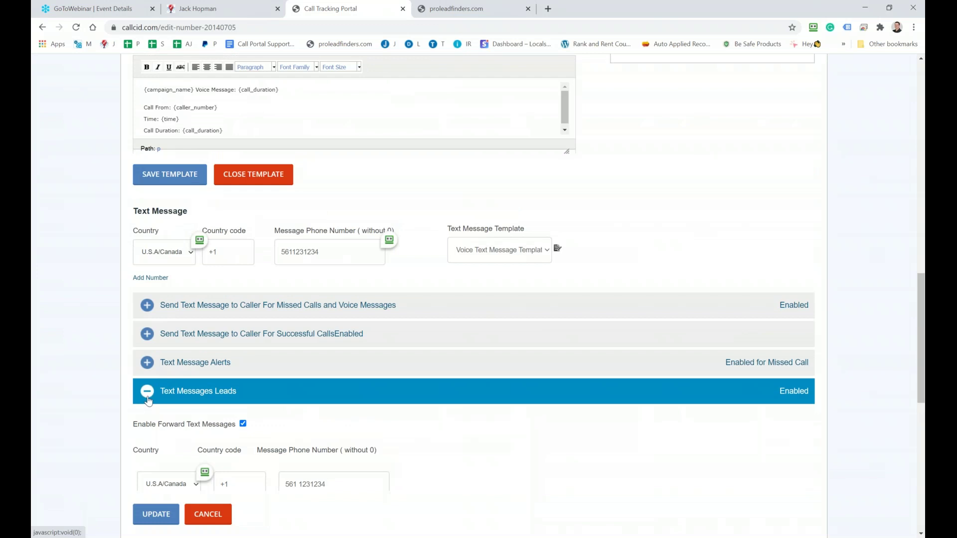
click(149, 398)
scroll(184, 344, up, 8)
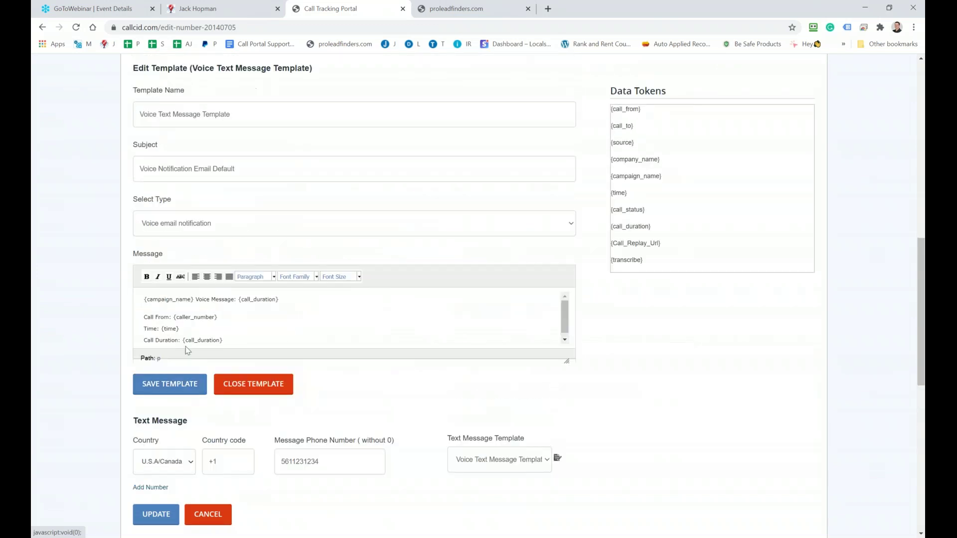
scroll(181, 327, up, 5)
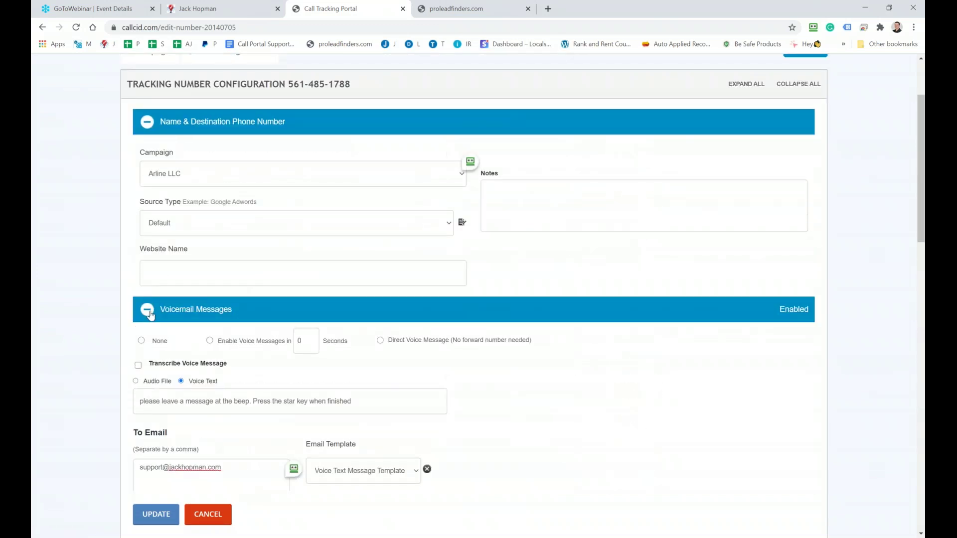
click(148, 311)
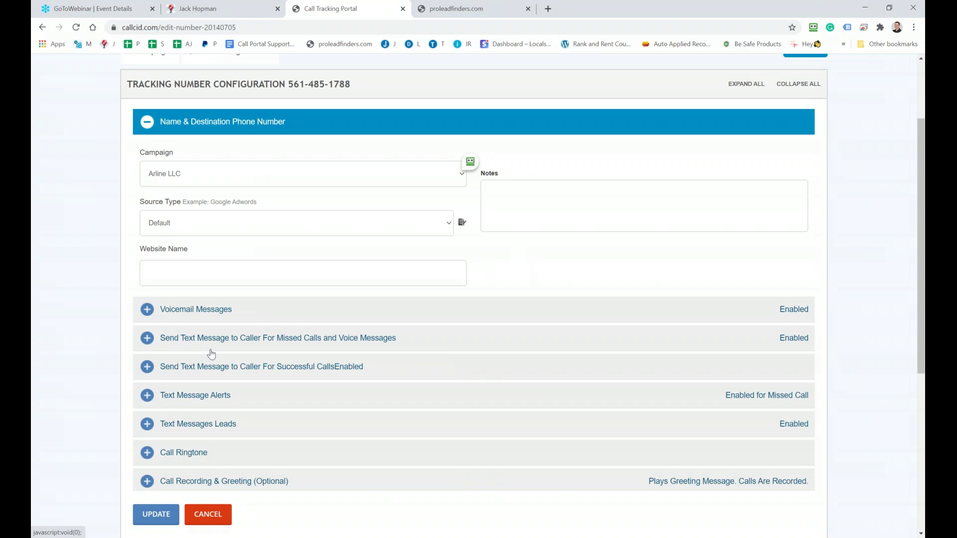
scroll(211, 354, up, 3)
mouse_move(706, 75)
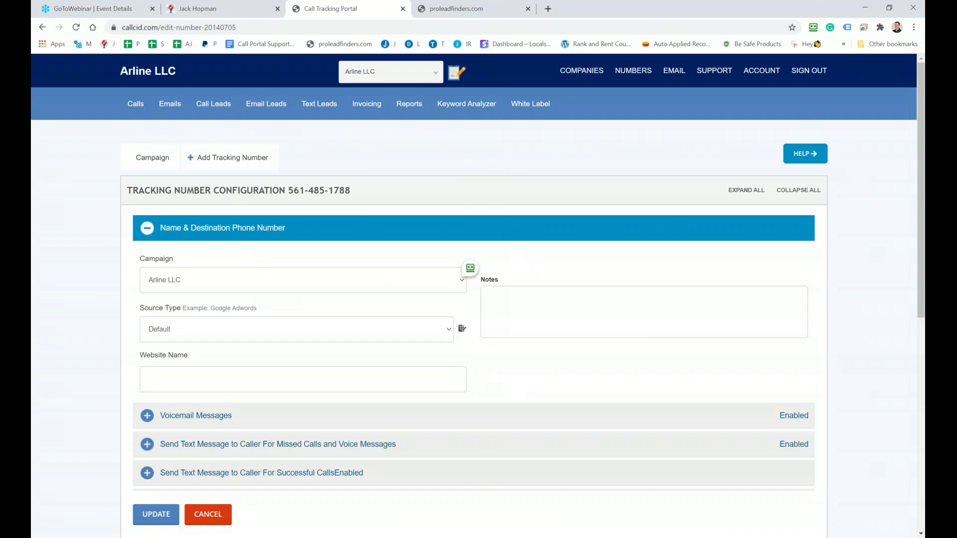
Switch to the Notepad++ notes and highlight 'learn Round Robin Today' on the title line
mouse_move(634, 70)
key(alt+Tab)
scroll(334, 356, up, 6)
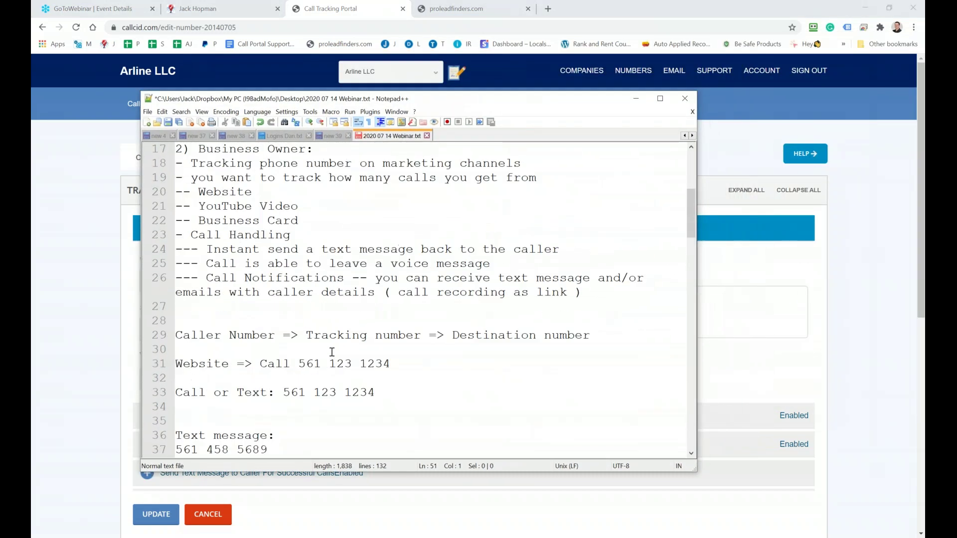
scroll(334, 355, up, 5)
drag(222, 153, 419, 149)
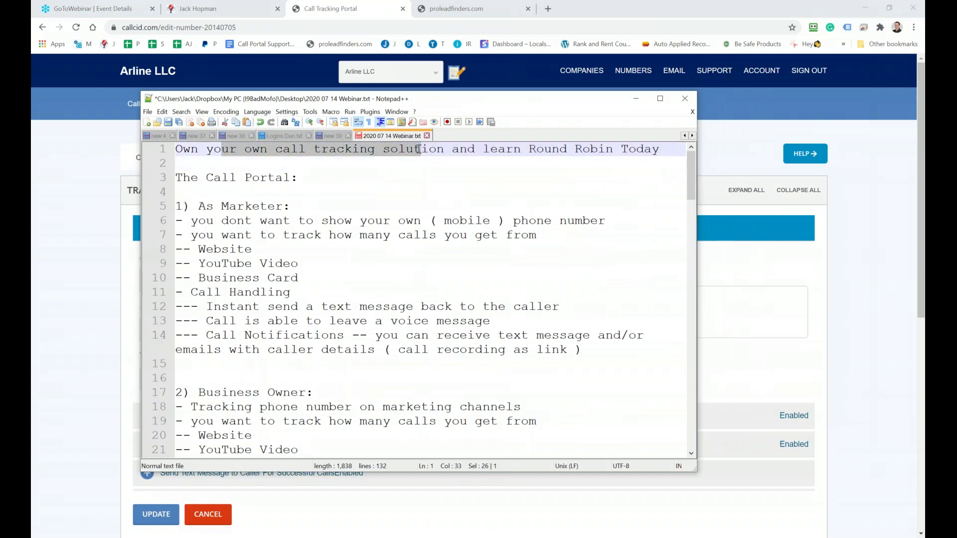
click(485, 147)
drag(484, 147, 652, 151)
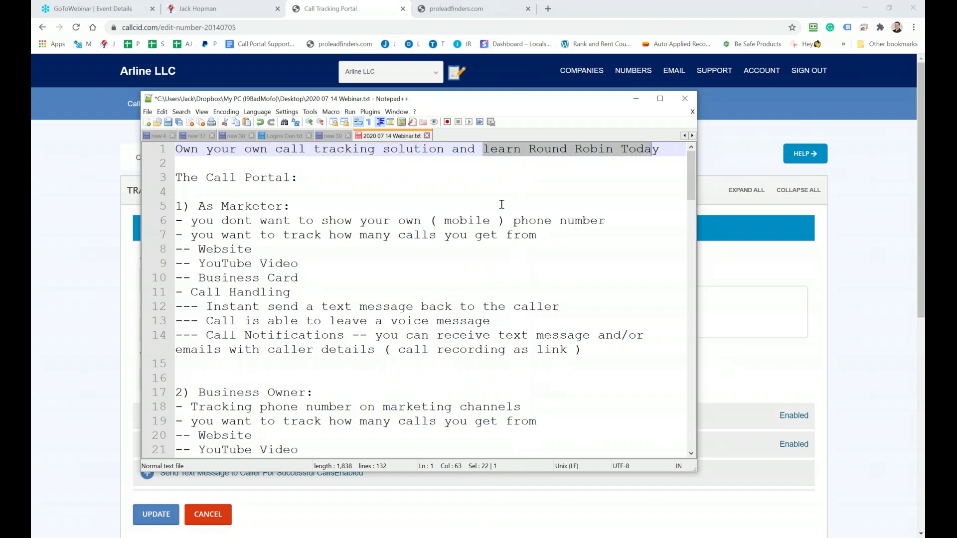
Start a new line after the last FOLLOWUP TIME note
scroll(388, 276, down, 4)
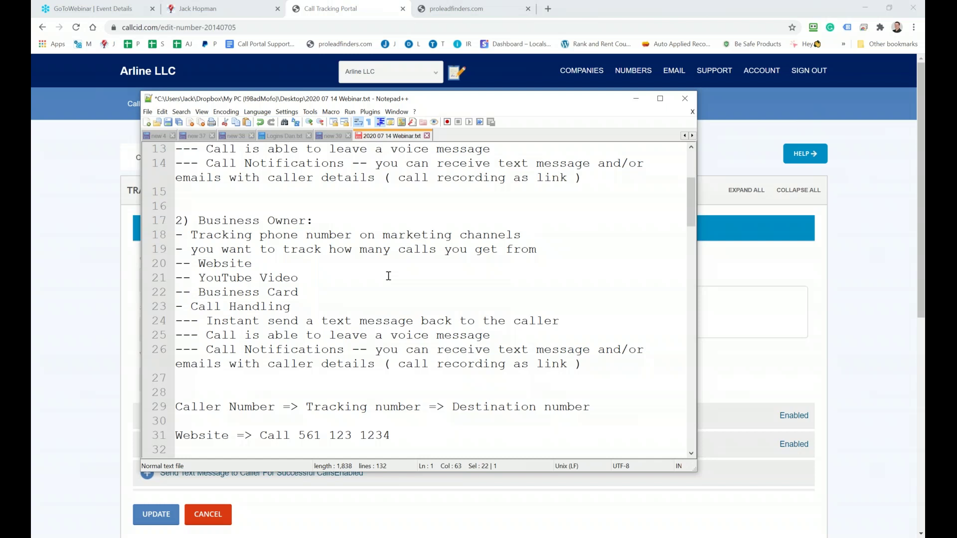
scroll(388, 277, down, 9)
click(356, 268)
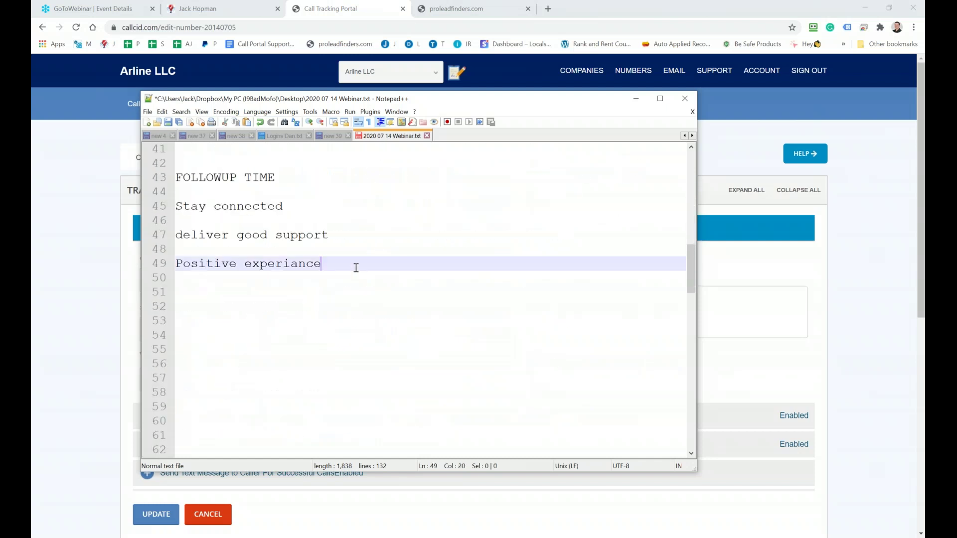
key(Return)
key(Return)
Add a '=====' separator, a 'Round Robin:' heading and a '100 calls per month' line
text(=)
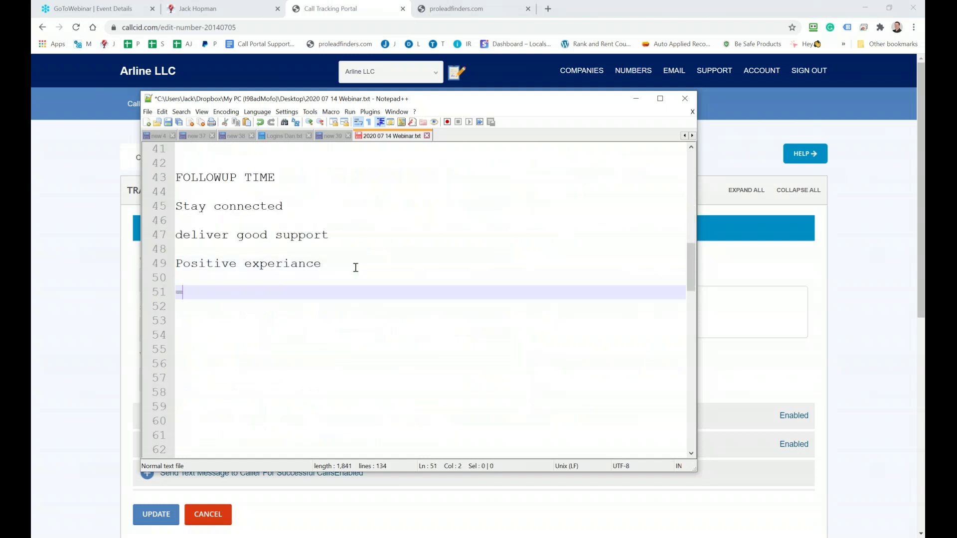
text(=================================)
key(Return)
key(Return)
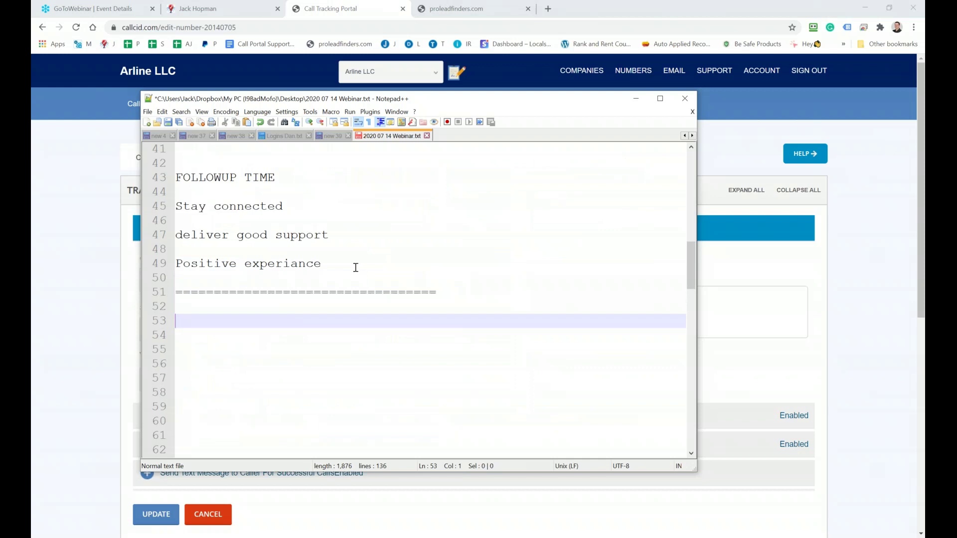
text(Round Robin)
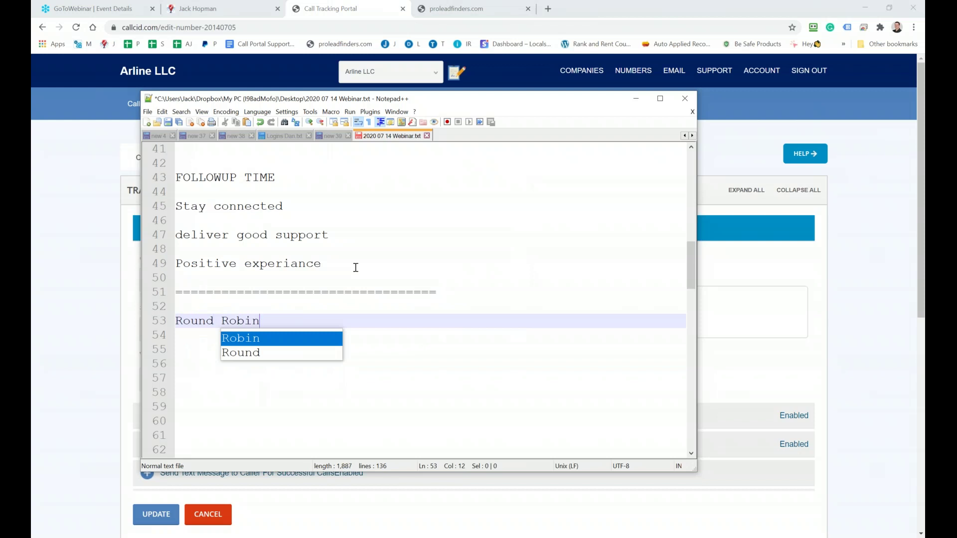
text(:)
key(Return)
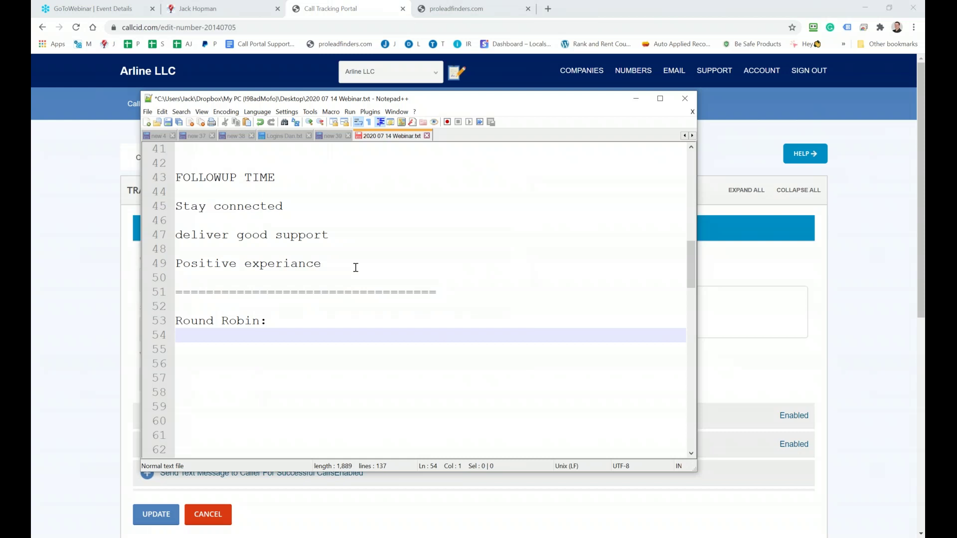
text(100 calls per month)
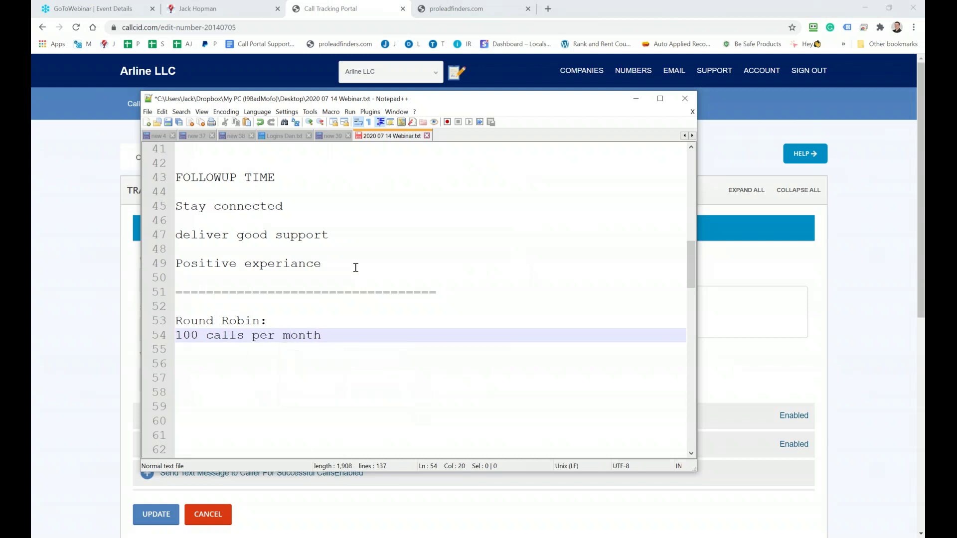
key(Return)
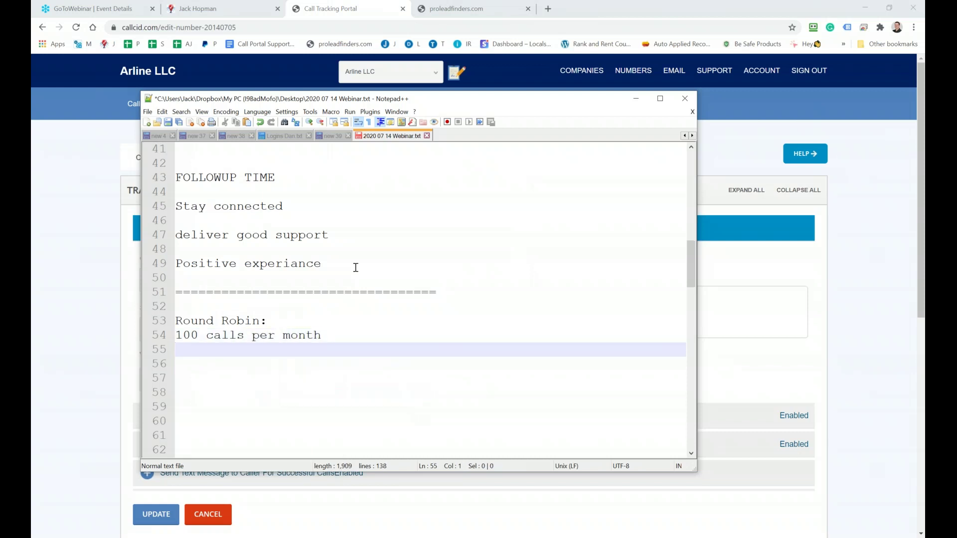
Add the bullet '- pays only for 50 calls per month' below it
text(-)
text(pays / c)
key(BackSpace)
text(can has)
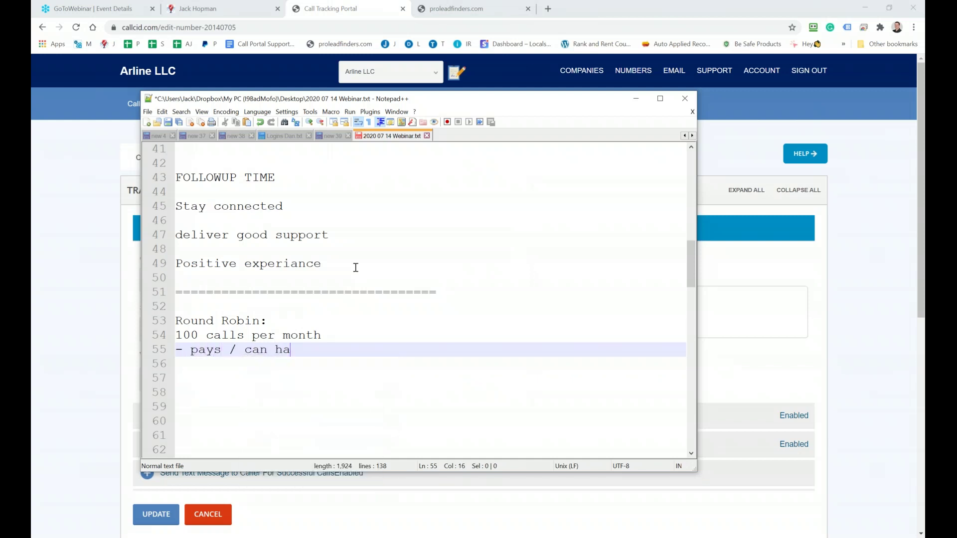
key(BackSpace)
key(BackSpace)
key(BackSpace)
key(BackSpace)
key(BackSpace)
key(BackSpace)
key(BackSpace)
key(BackSpace)
key(BackSpace)
text(only for 50 calls pe)
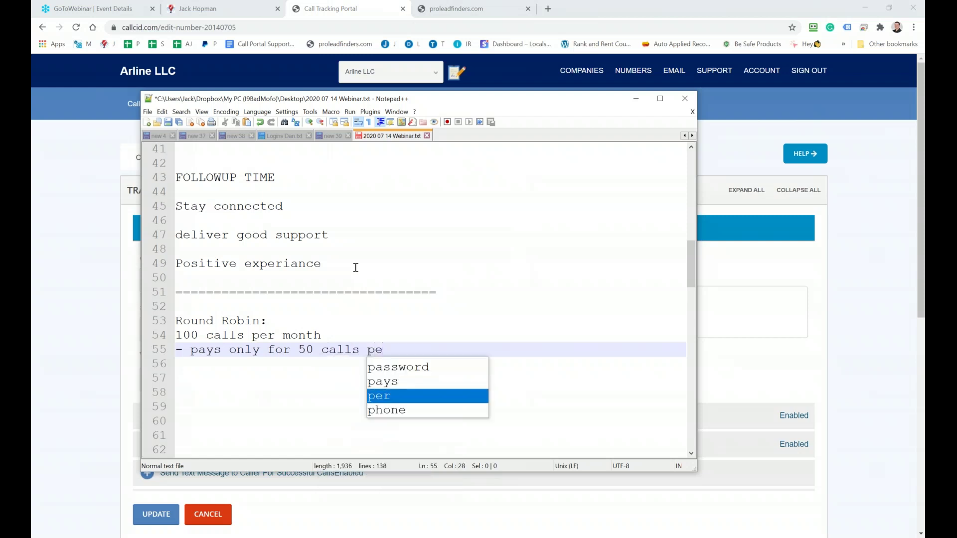
text(r month)
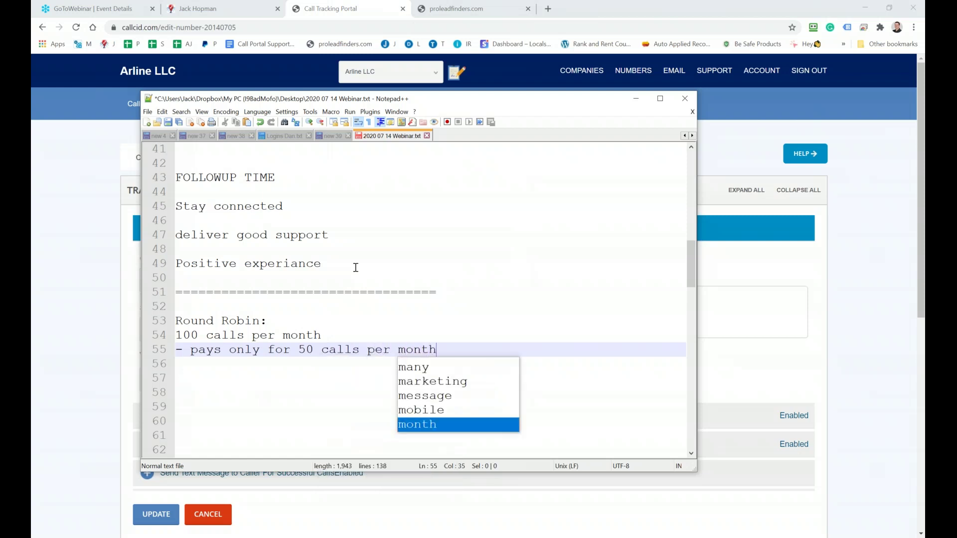
key(Escape)
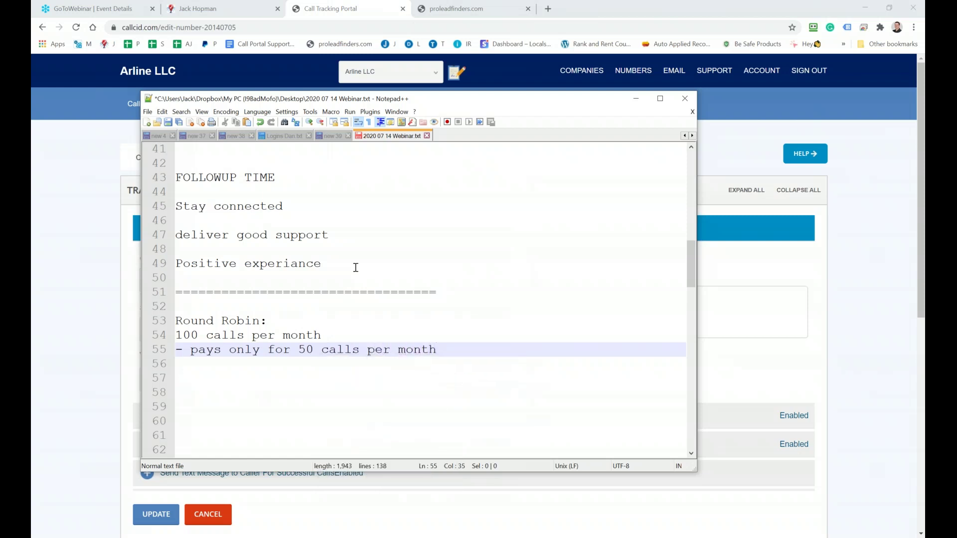
key(Return)
Insert 'Business 1:' after the dash and select that scenario line
text(0)
key(BackSpace)
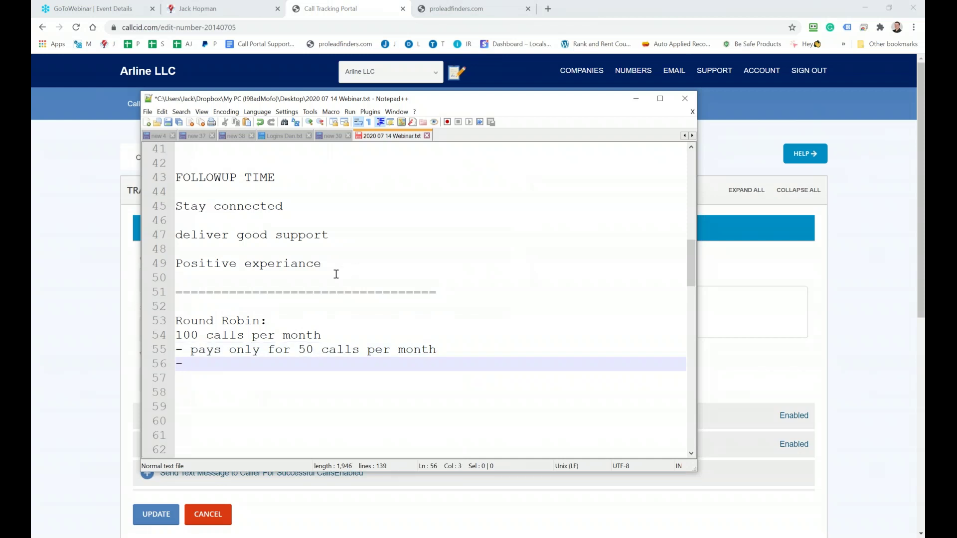
key(Up)
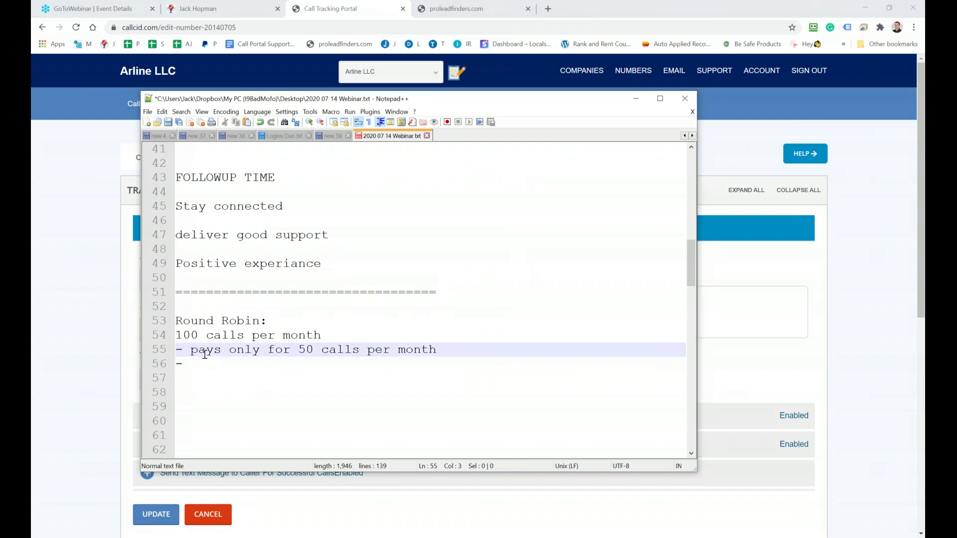
text(Business )
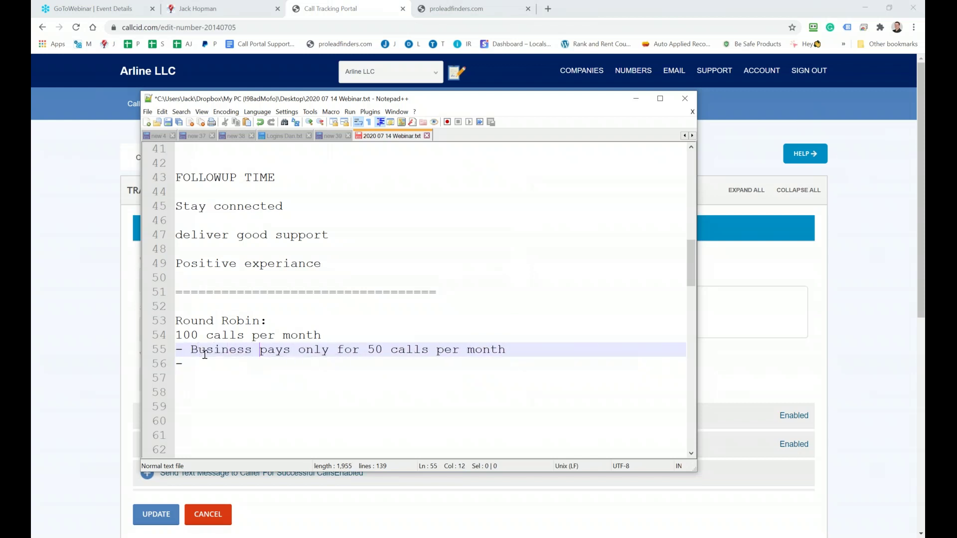
text(1:)
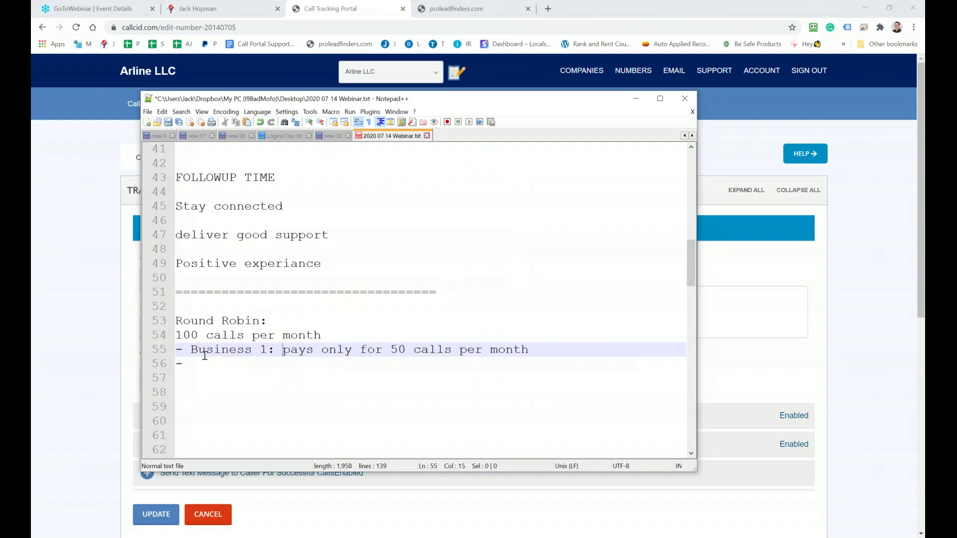
drag(544, 351, 191, 356)
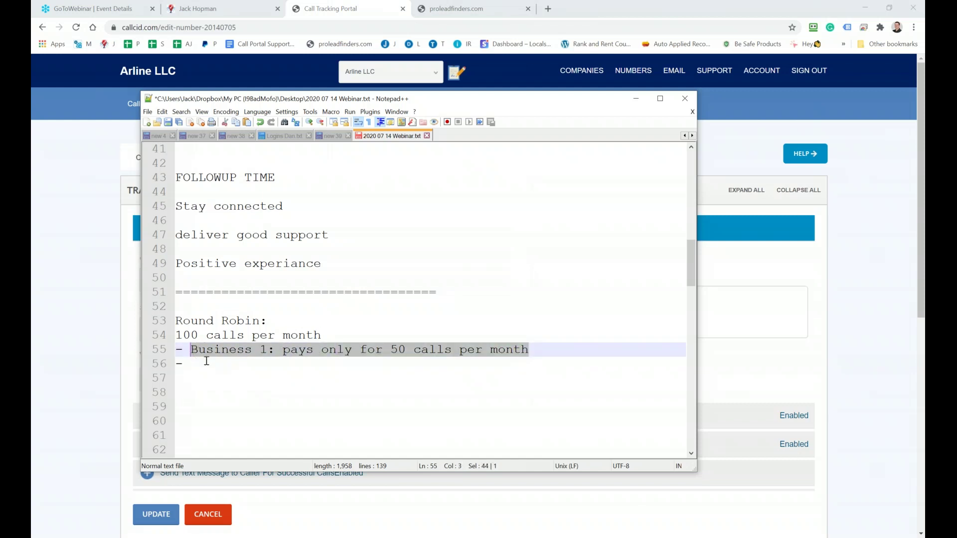
Copy the Business 1 line to line 56 and reword it as '- Business 2: pays for the remaining calls'
key(ctrl+c)
click(206, 361)
key(ctrl+v)
double_click(263, 365)
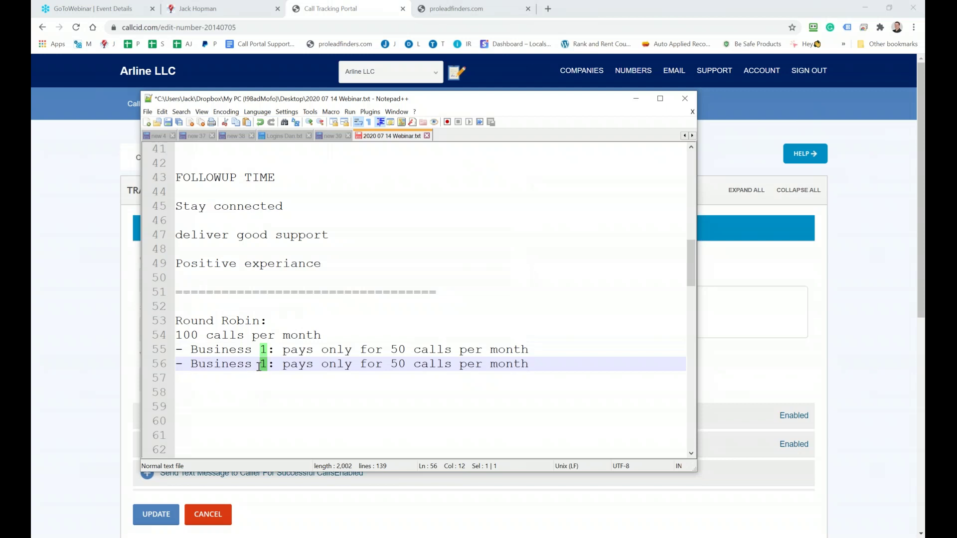
text(2)
drag(548, 365, 286, 367)
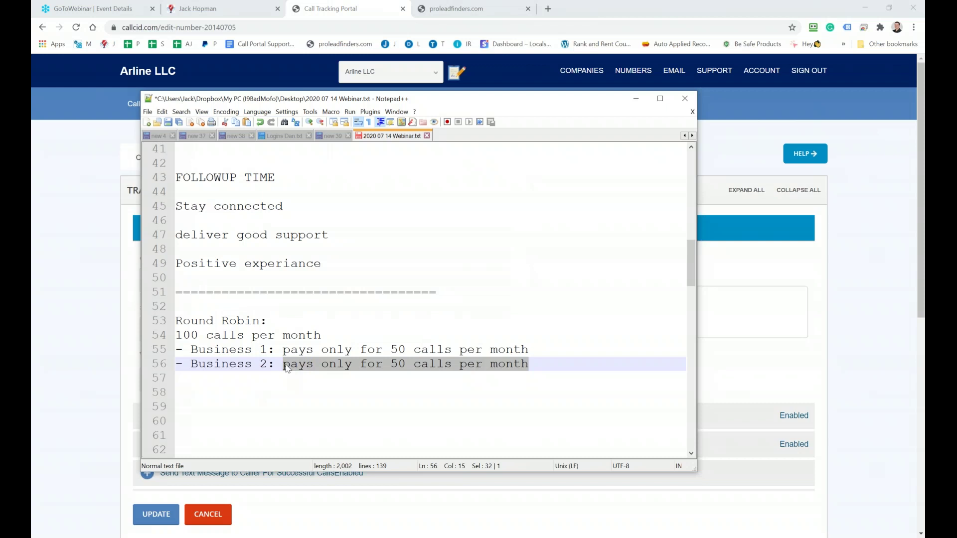
text(rem)
key(BackSpace)
key(BackSpace)
key(BackSpace)
text(payd for thes)
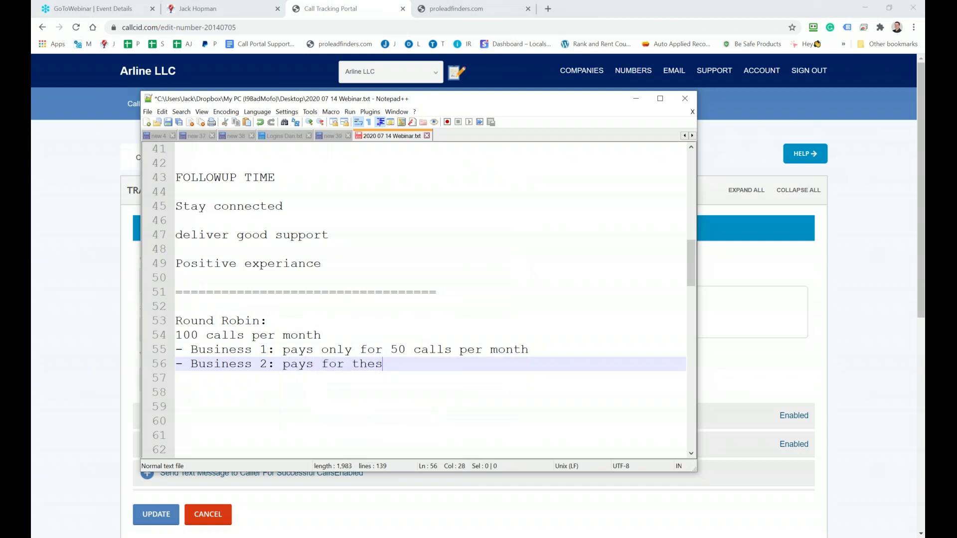
key(BackSpace)
text(remaining calls)
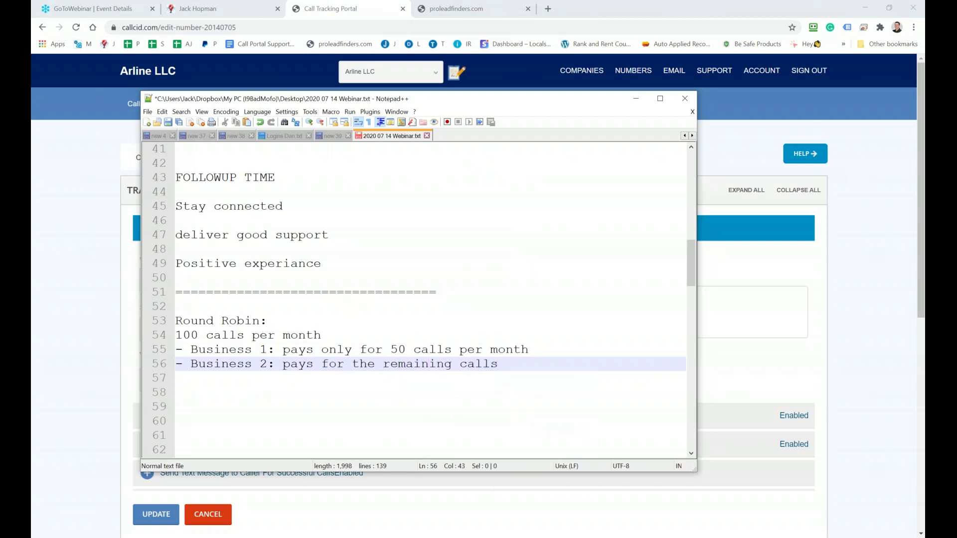
key(Return)
key(Return)
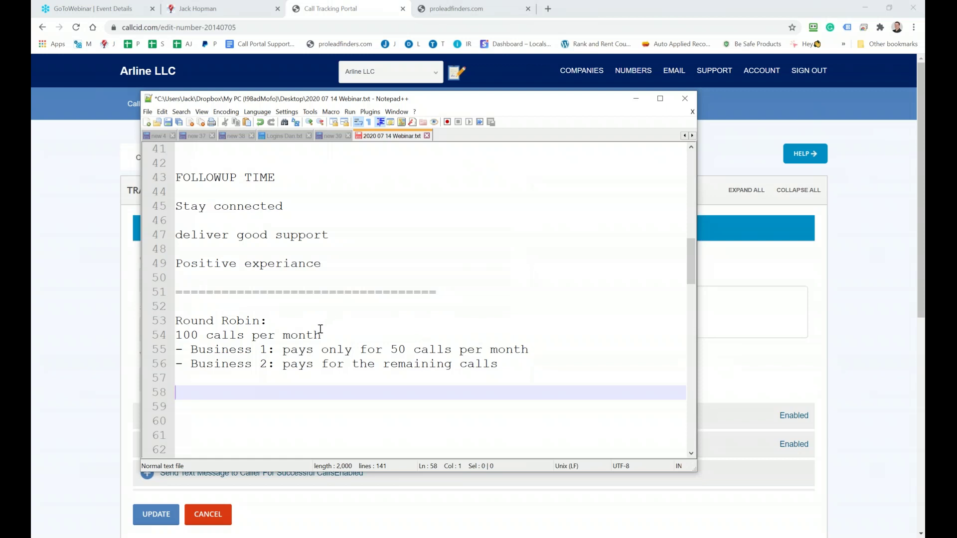
Paste a '100 calls per month' heading on line 58 and add '- Business get priority: x seconds to answer the call'
drag(329, 335, 168, 336)
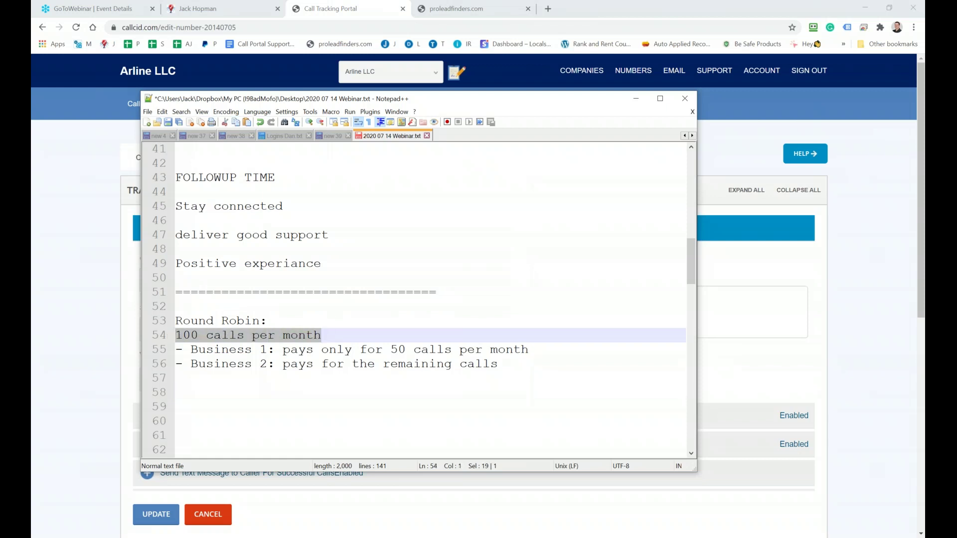
click(189, 392)
key(ctrl+v)
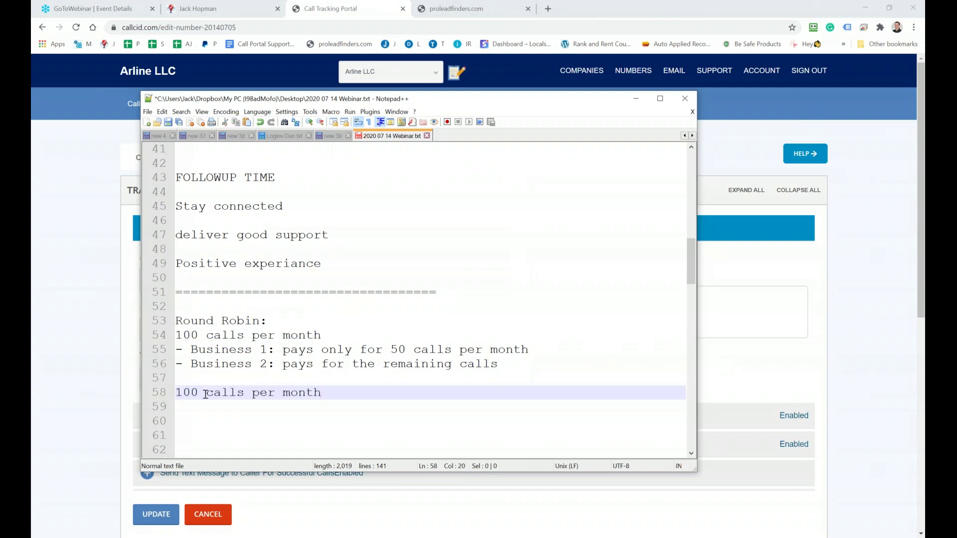
key(Return)
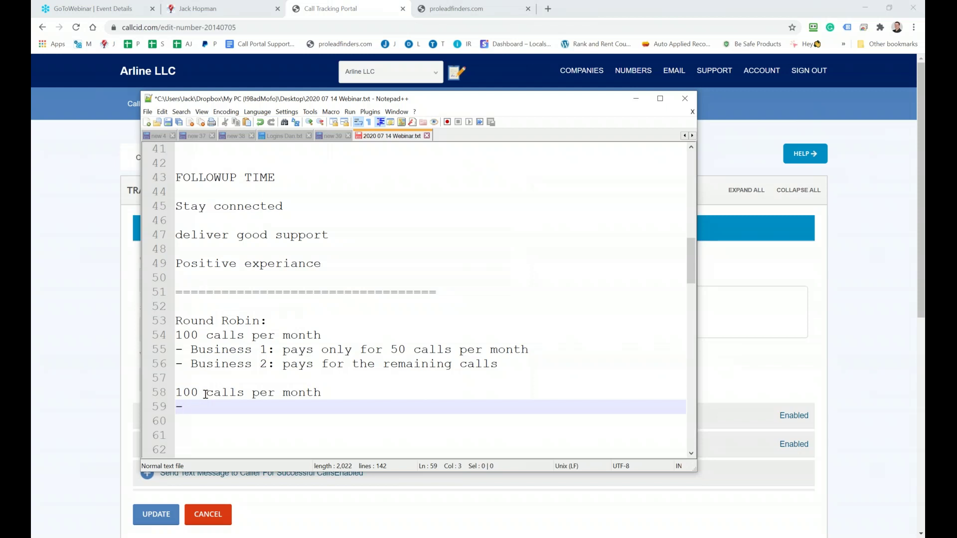
text(- Business )
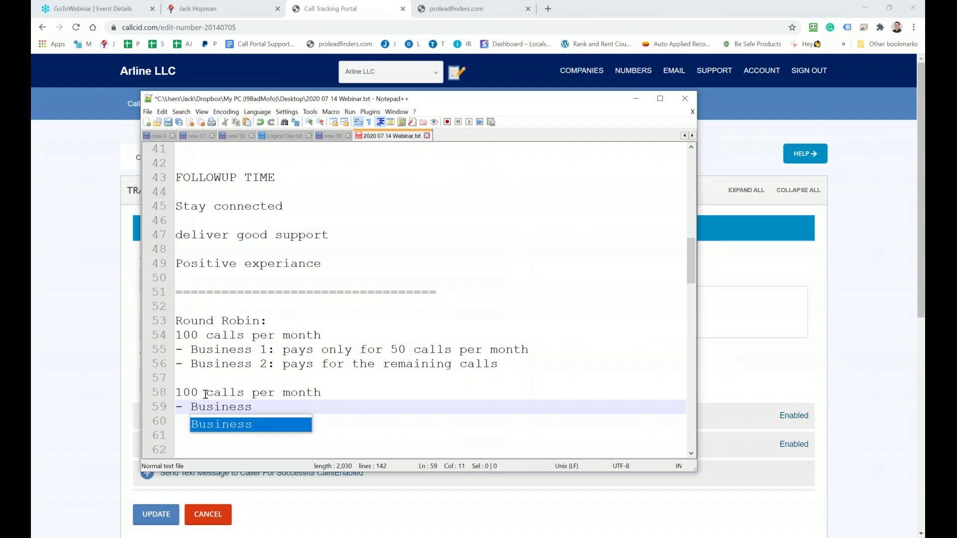
text(get prio)
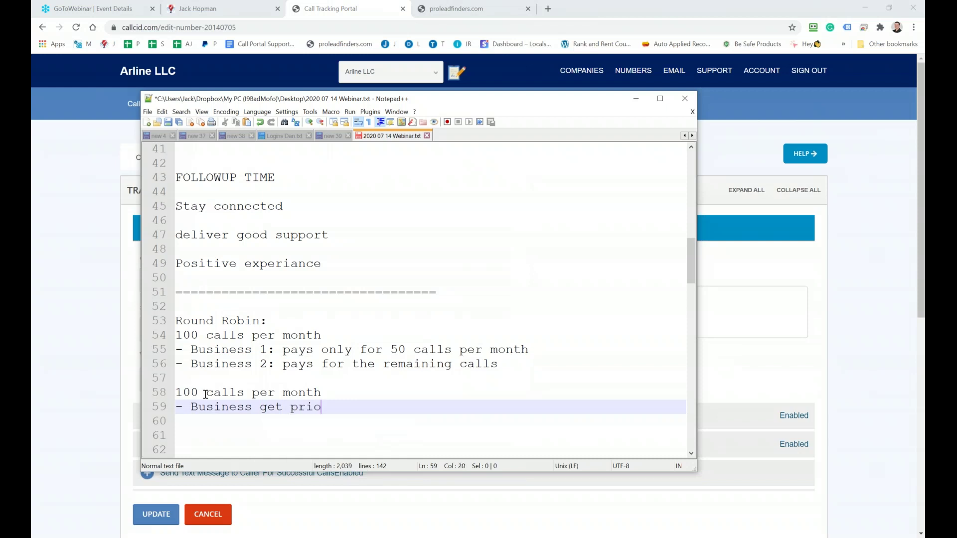
text(rity: x sedonds)
key(BackSpace)
key(BackSpace)
key(BackSpace)
key(BackSpace)
key(BackSpace)
text(cibd)
key(BackSpace)
key(BackSpace)
text(ond)
key(BackSpace)
key(BackSpace)
key(BackSpace)
key(BackSpace)
text(onds to )
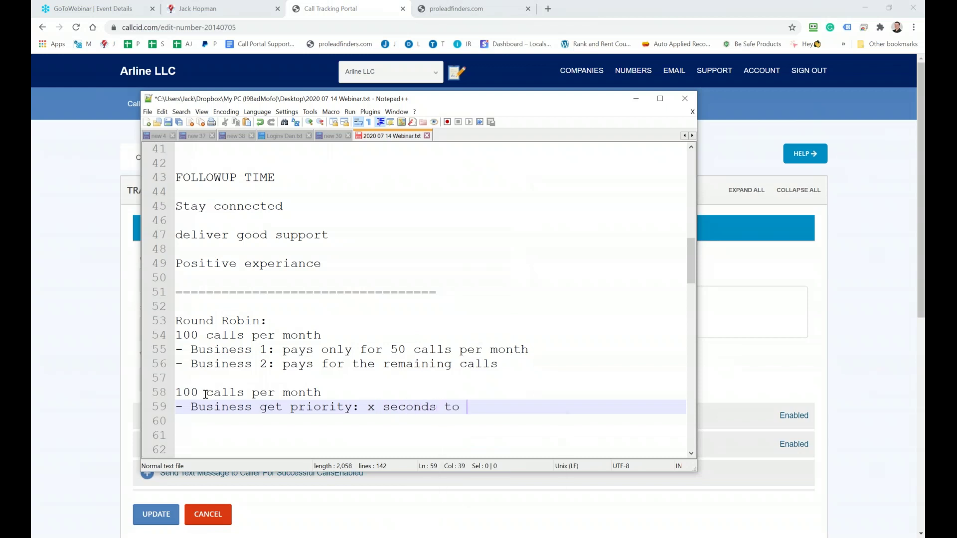
text(answer the call)
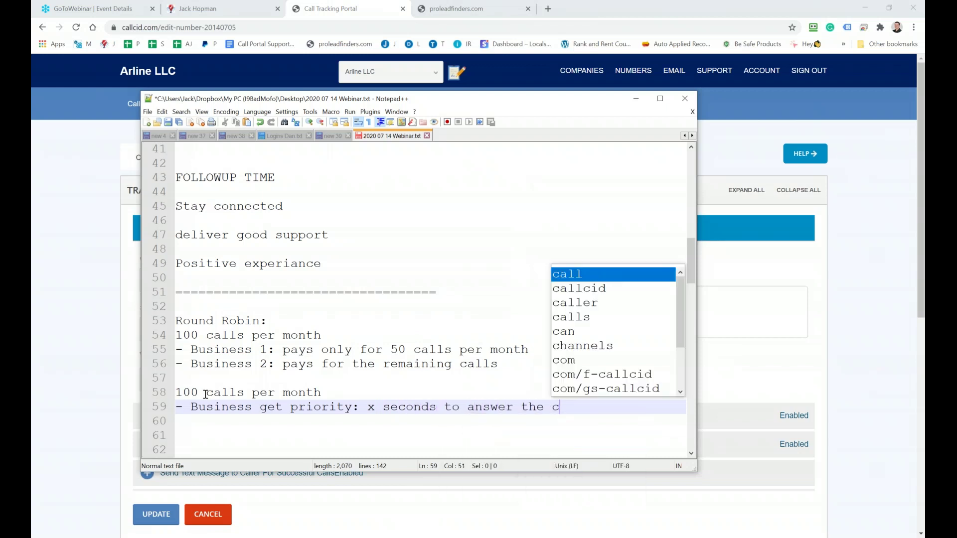
key(Return)
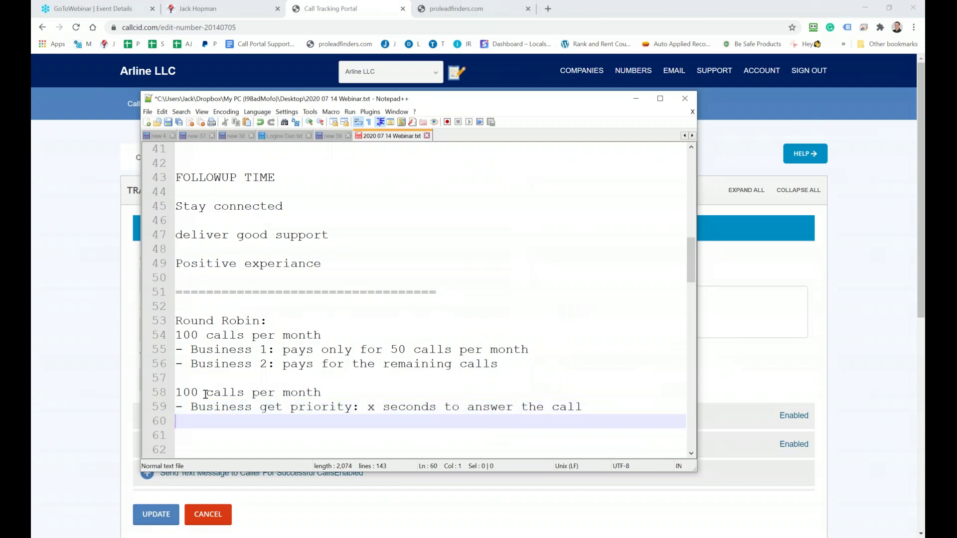
Make it Business 1, then add 'Business 2 receive the call Business 1 does not answer in time' below
click(257, 411)
text(1)
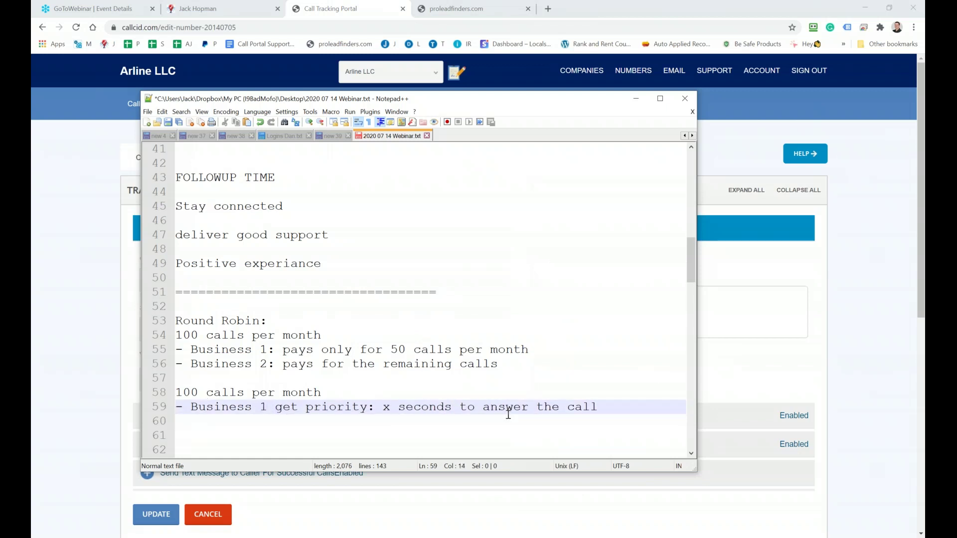
drag(607, 407, 158, 405)
key(ctrl+c)
click(183, 420)
key(ctrl+v)
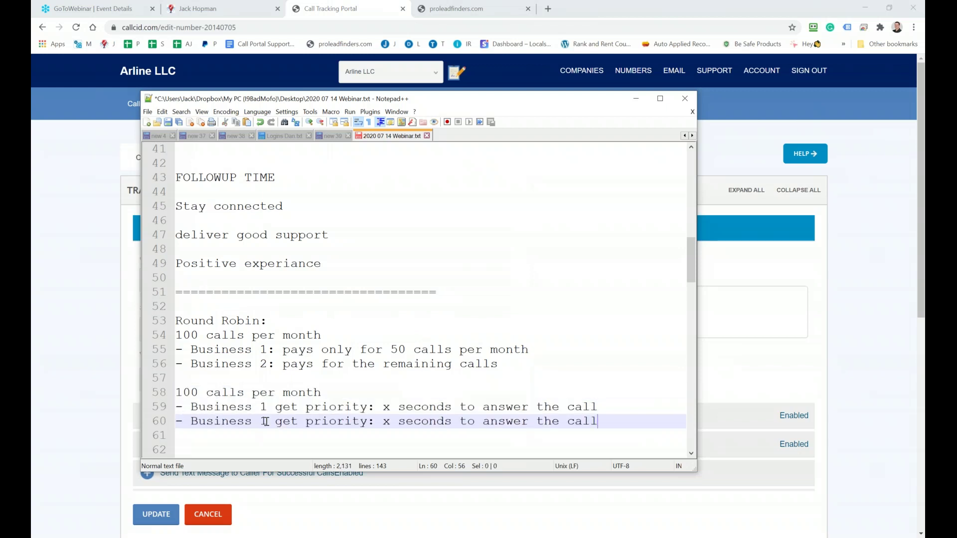
double_click(265, 422)
text(2)
drag(601, 421, 275, 425)
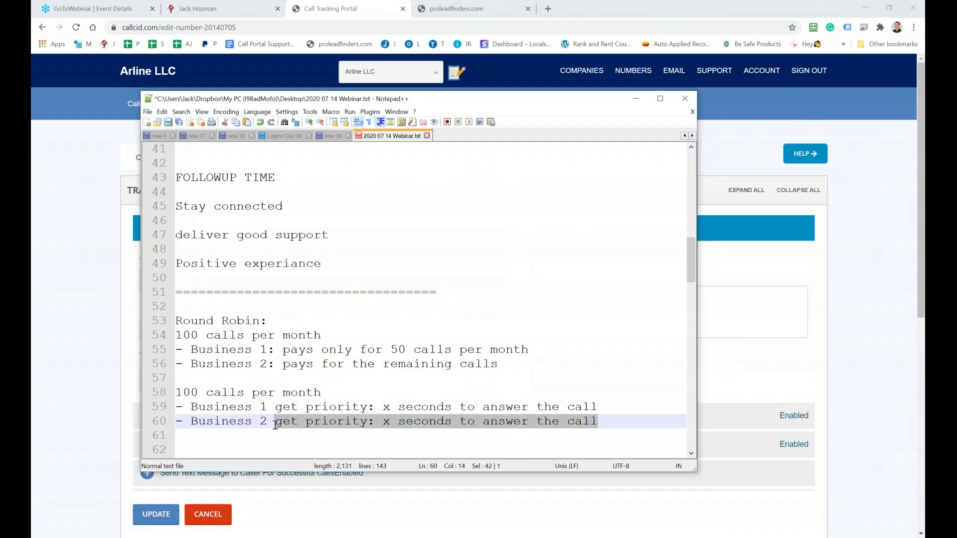
text(receive the call )
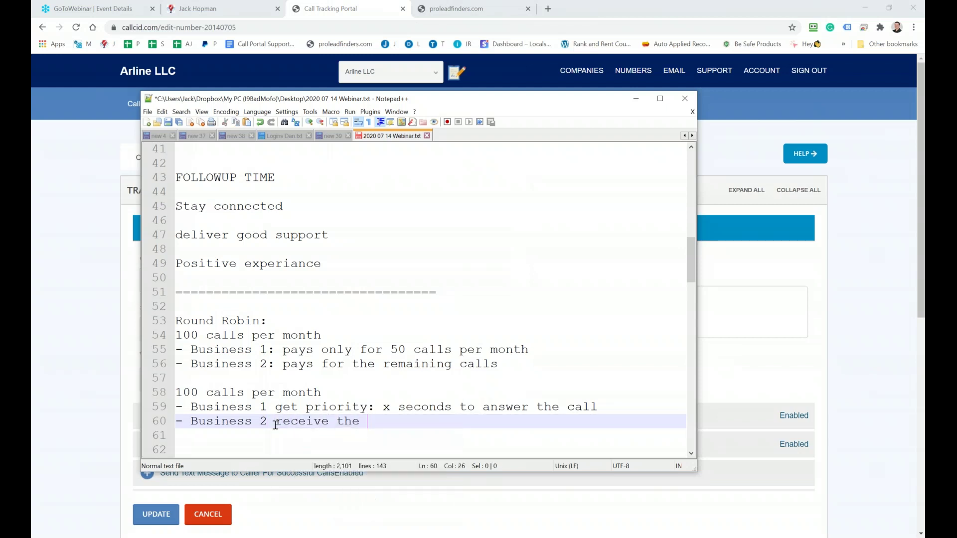
text(Busi)
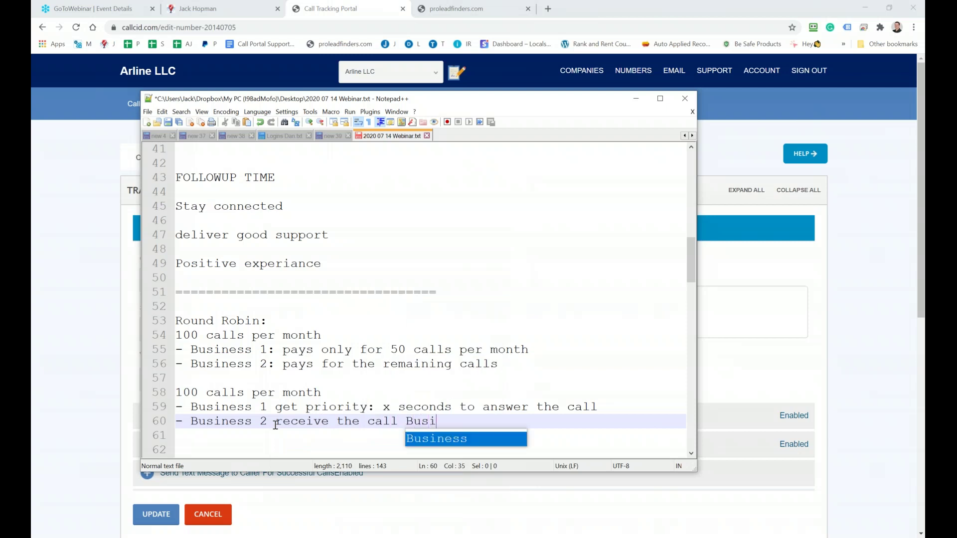
text(ness 1 doe)
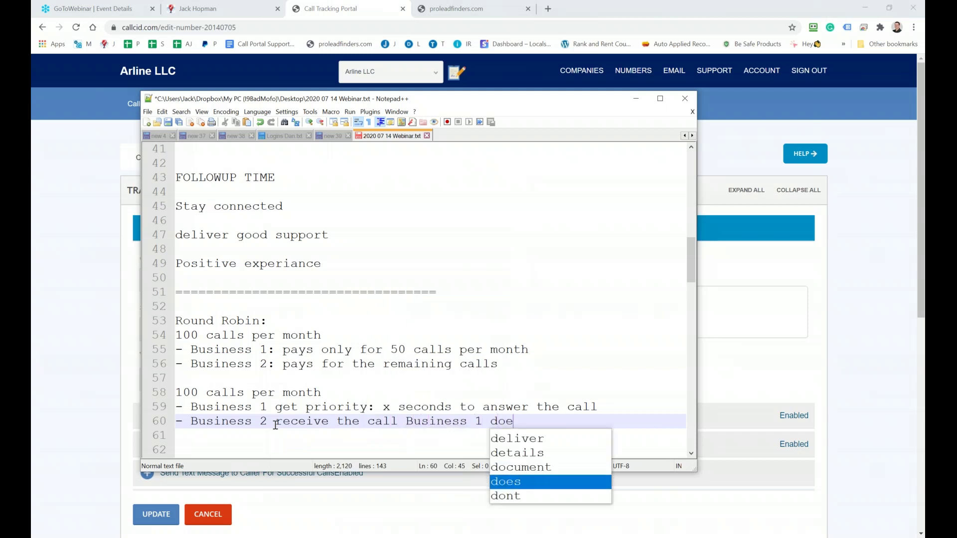
text(s not answer in time)
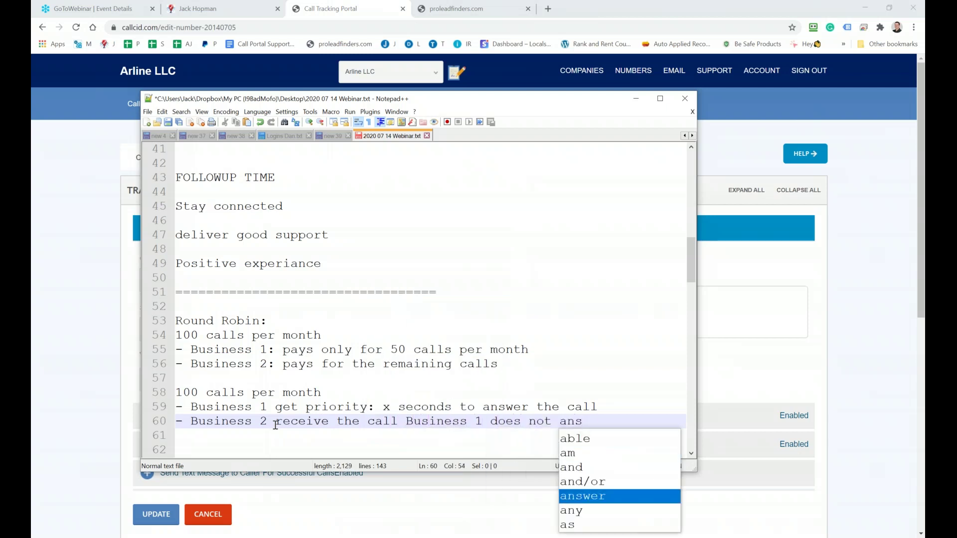
key(Return)
key(Return)
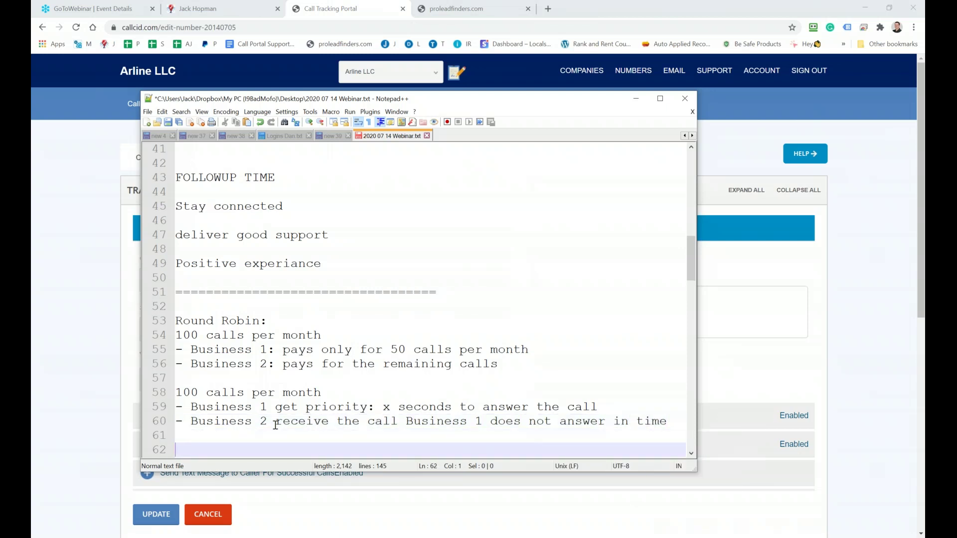
Copy the '100 calls per month' heading line for reuse
scroll(354, 369, down, 2)
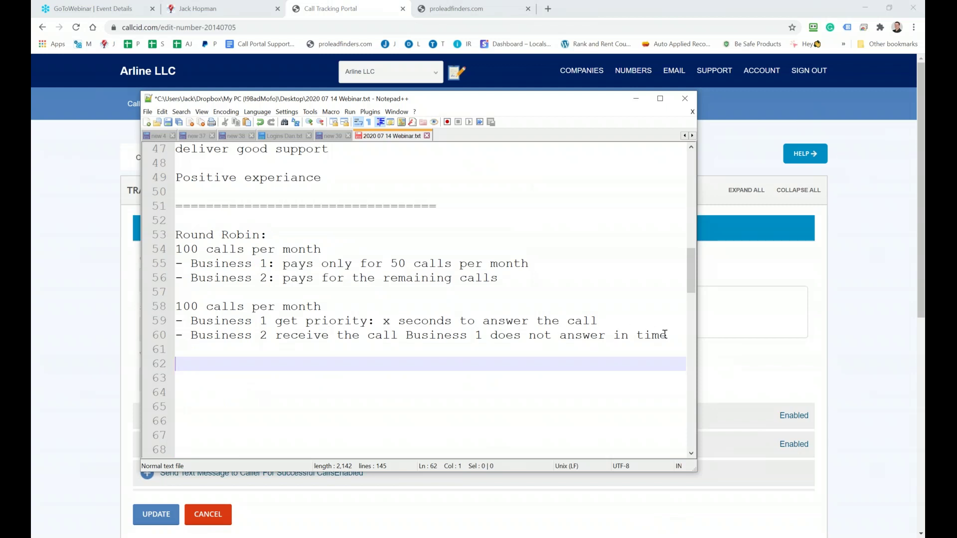
drag(667, 335, 164, 308)
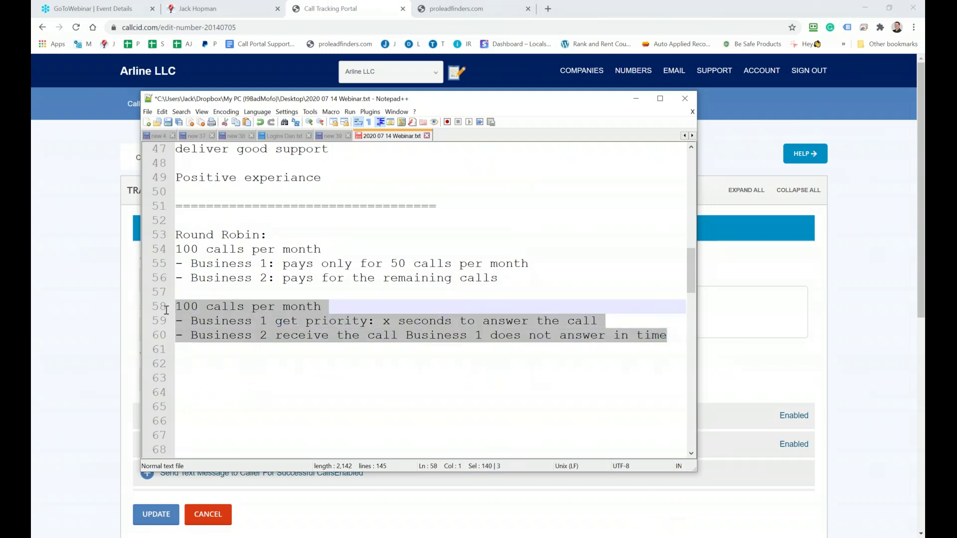
click(491, 321)
drag(315, 306, 172, 312)
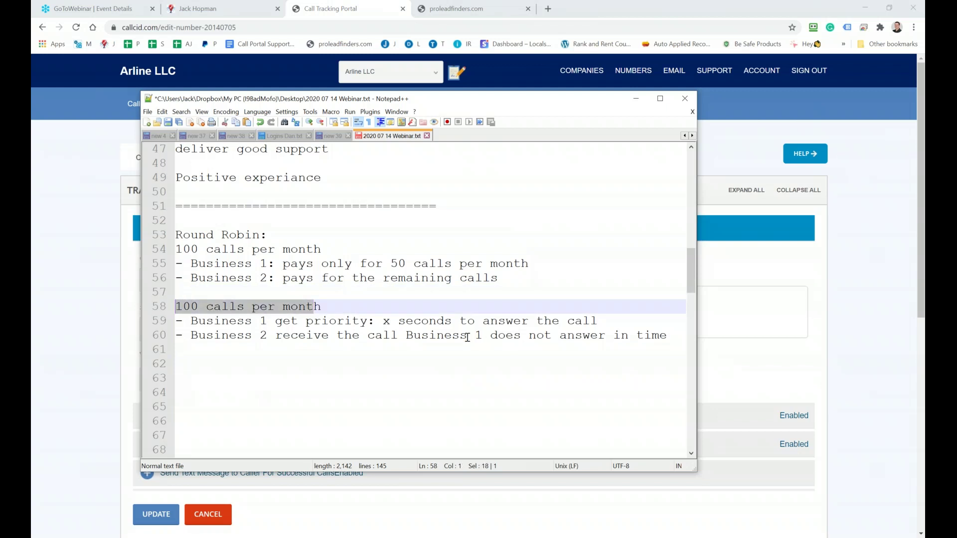
drag(333, 307, 225, 314)
click(324, 306)
drag(324, 306, 172, 307)
key(ctrl+c)
click(674, 332)
Paste a third '100 calls per month' heading with the bullet 'All connect businesses receive the call, the first one who ANSWER…'
key(Return)
key(Return)
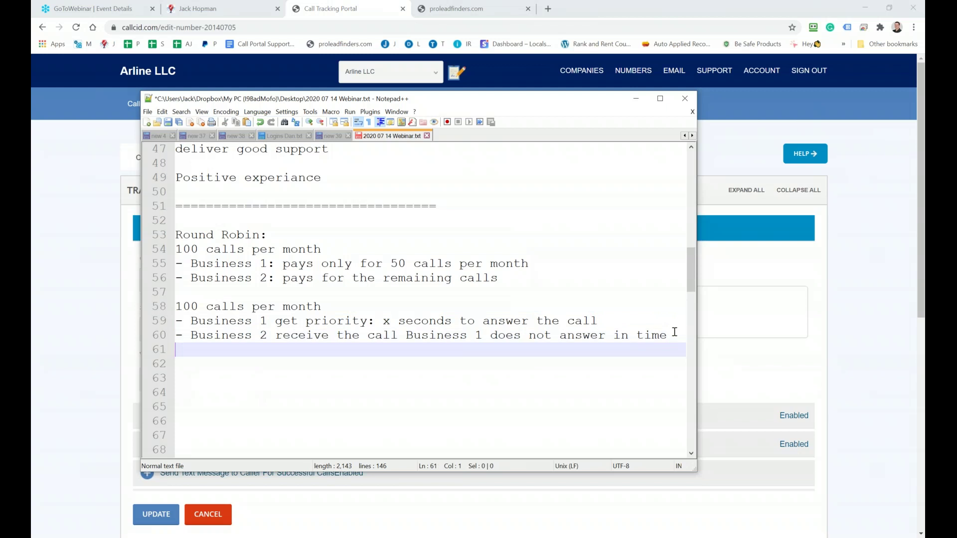
key(ctrl+v)
key(Return)
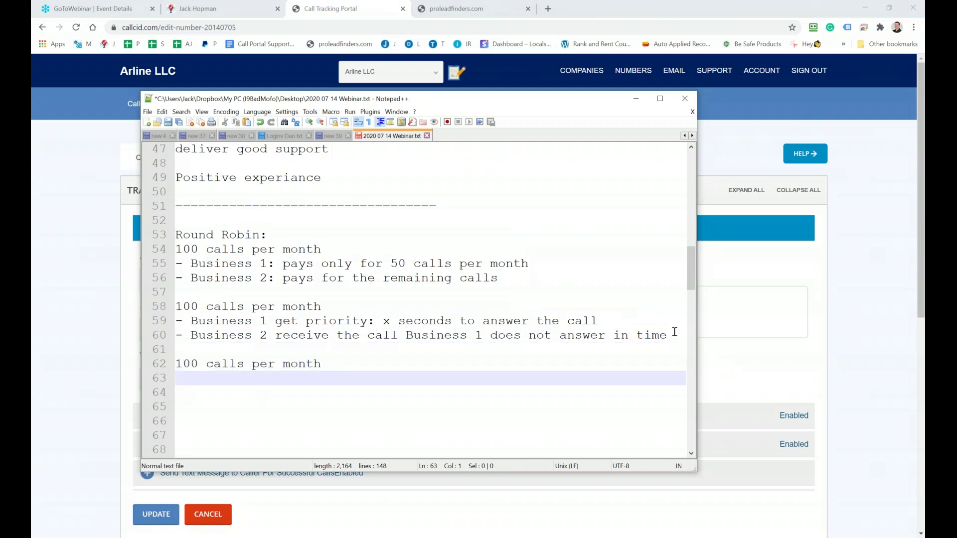
text(- B)
key(BackSpace)
key(BackSpace)
text(All conne)
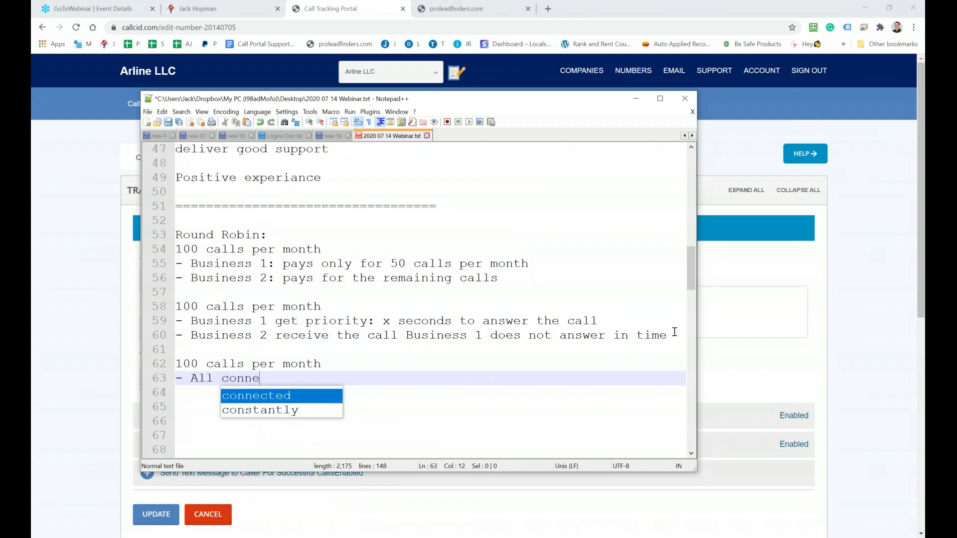
text(ct busine)
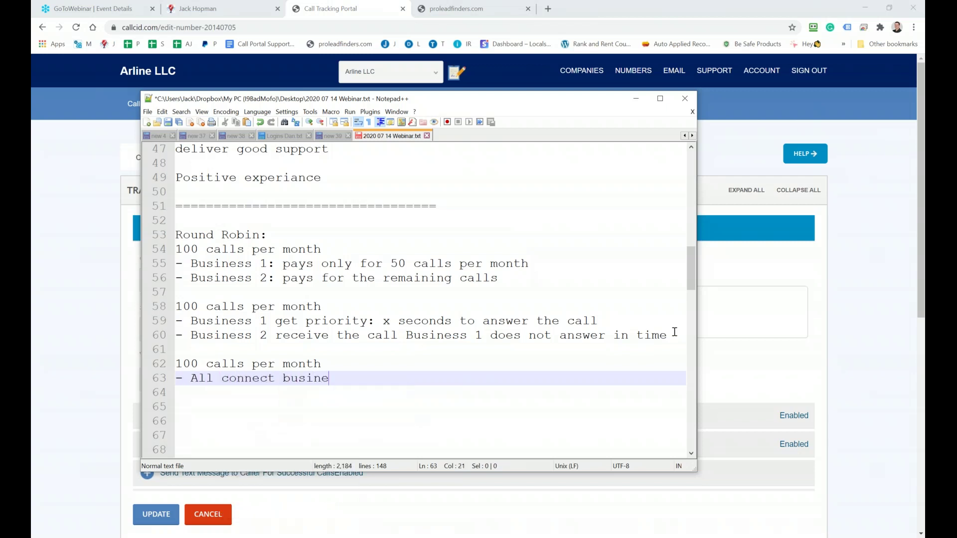
text(sses re)
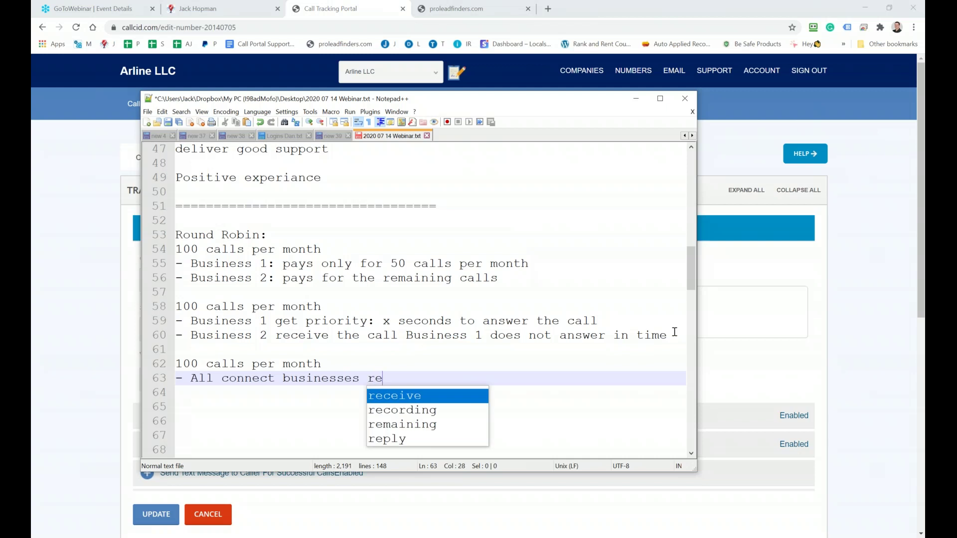
text(ceive the call)
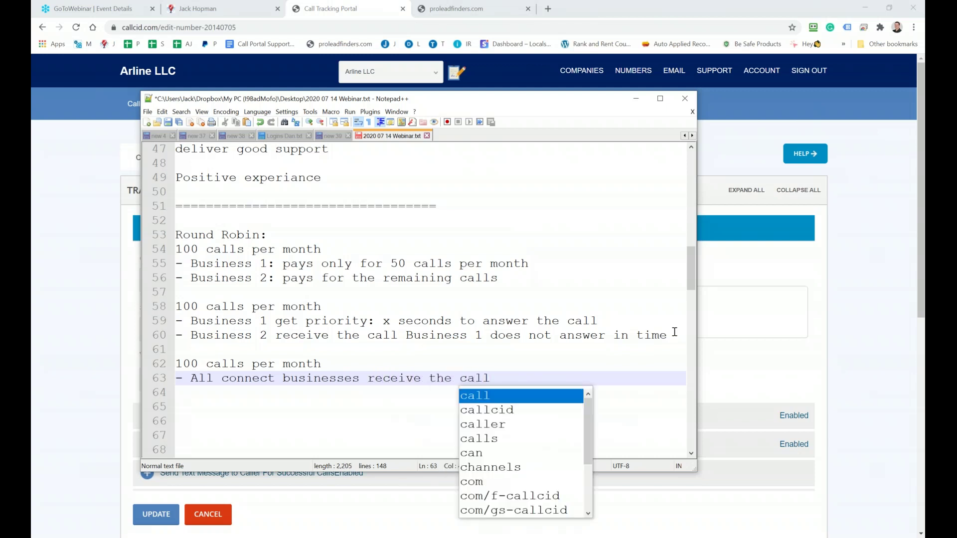
text(, the first o)
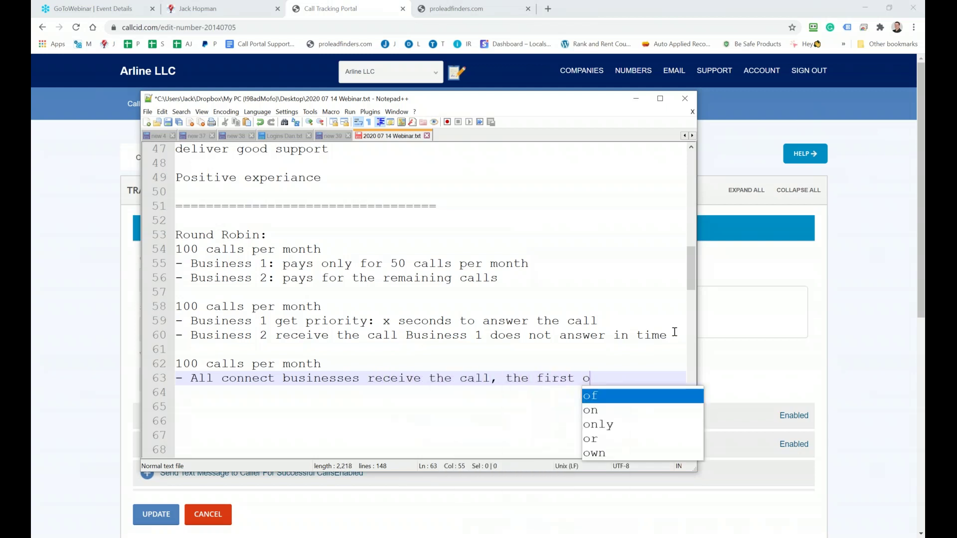
text(ne who )
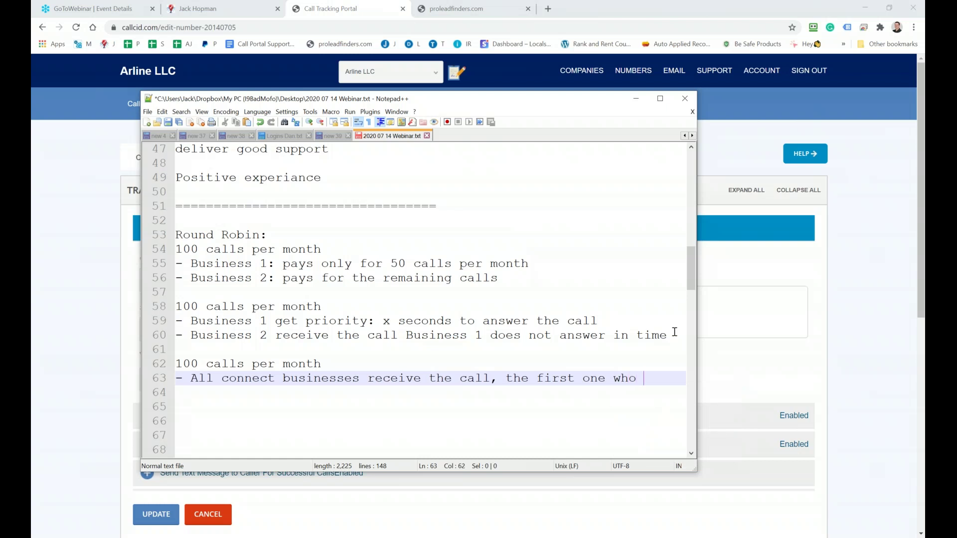
text(ANSWER)
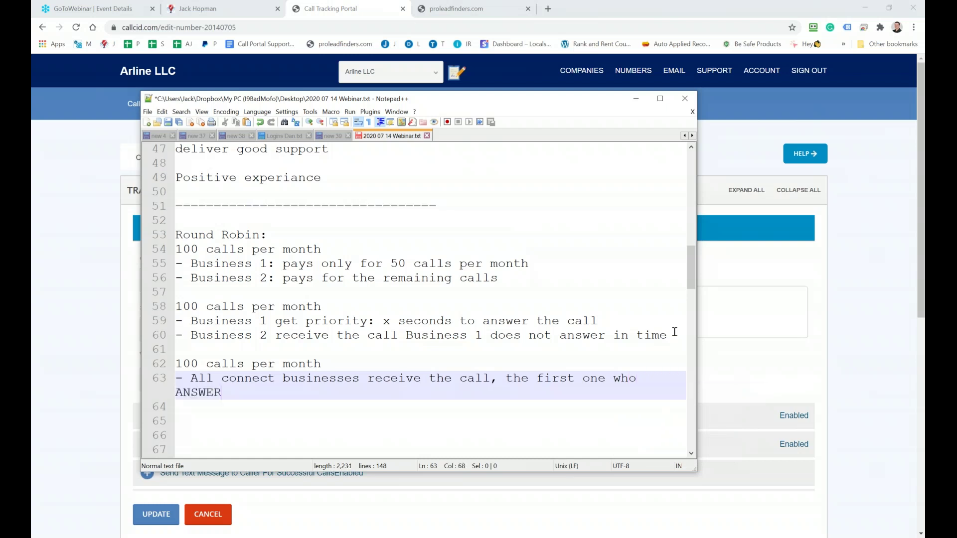
text( The ge)
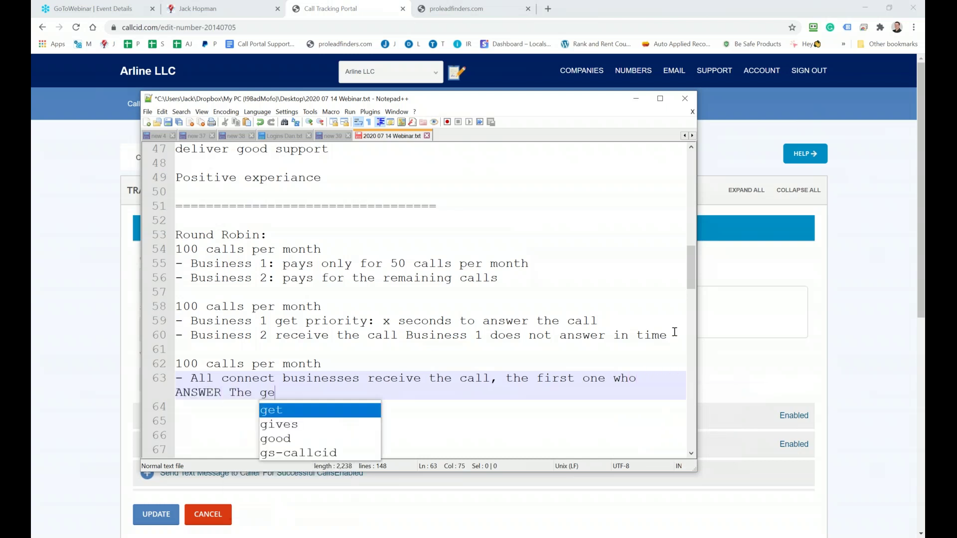
text(t the call, and )
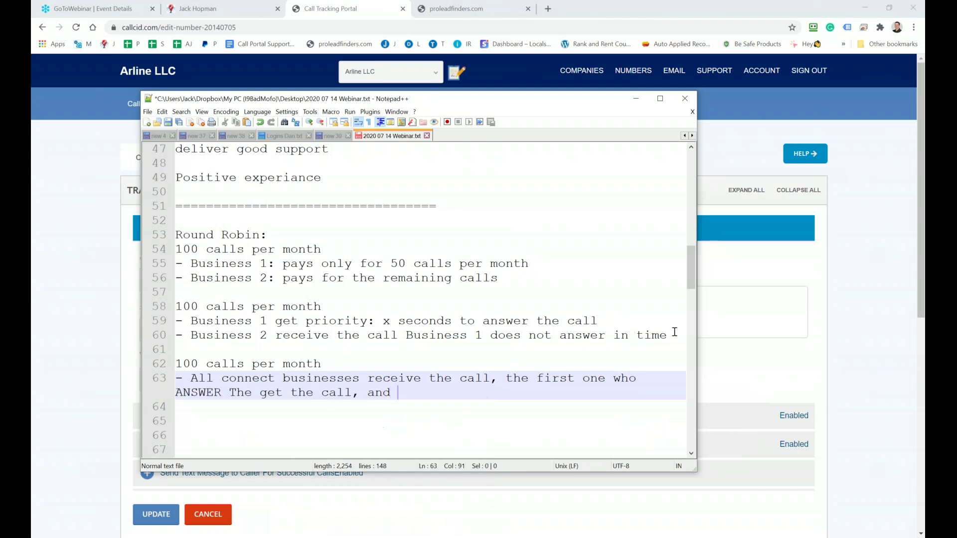
text(it stop calling the other)
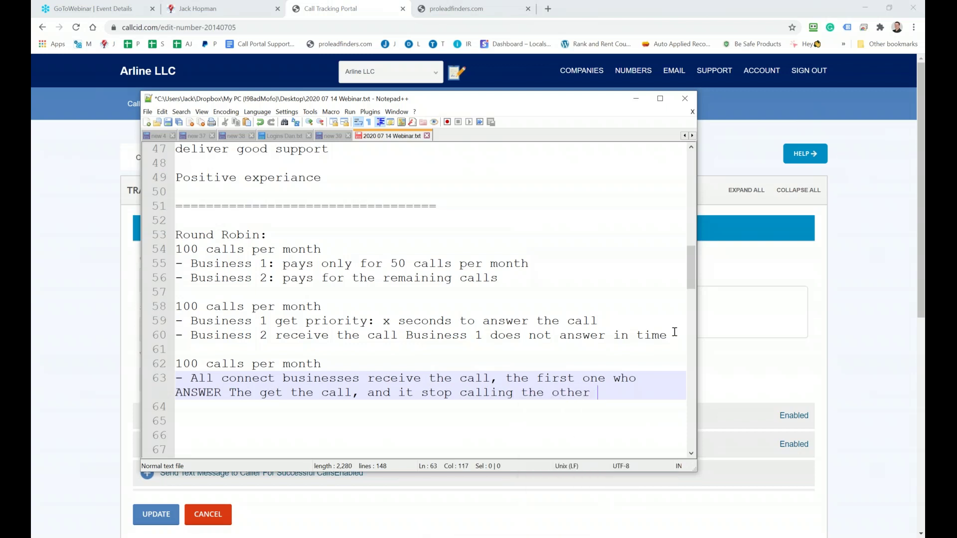
text( busineses)
key(Return)
key(Return)
key(Return)
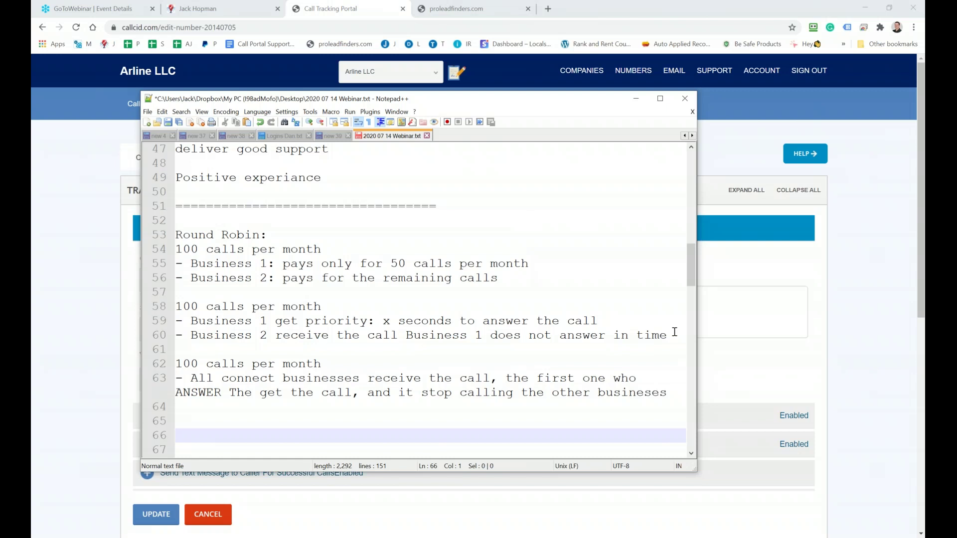
Type 'Round Robin Tracking is linked to multiple Busineses ( Campaigns )' on line 66
text(Tr)
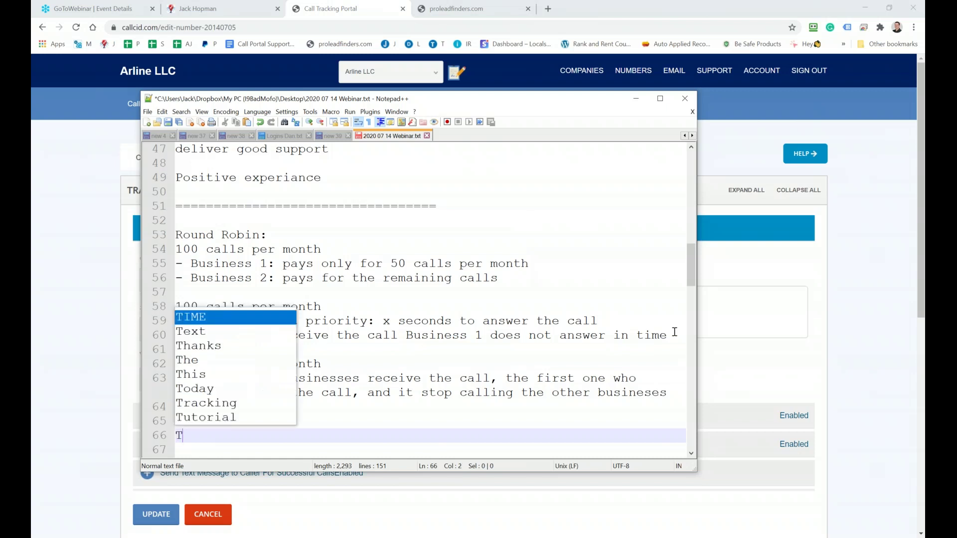
key(BackSpace)
key(BackSpace)
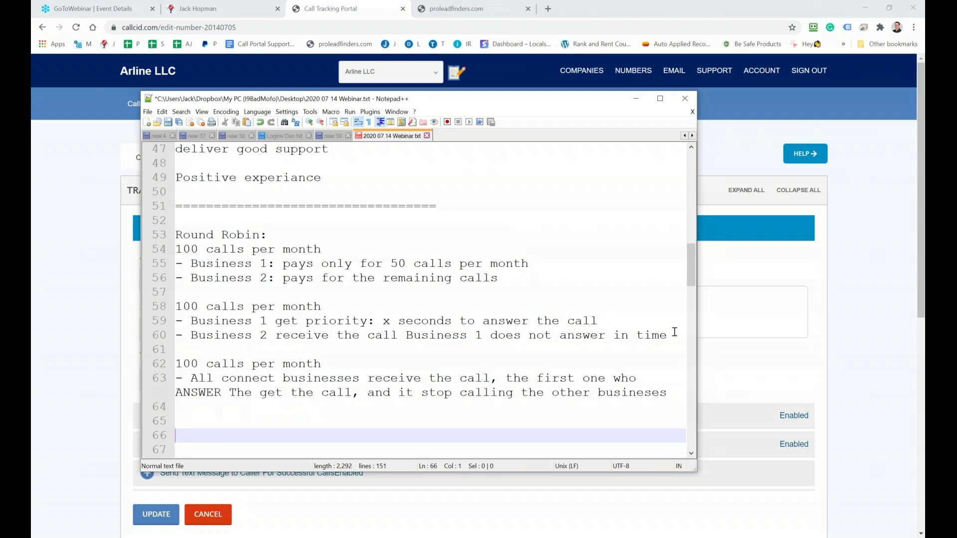
text(Round Ro)
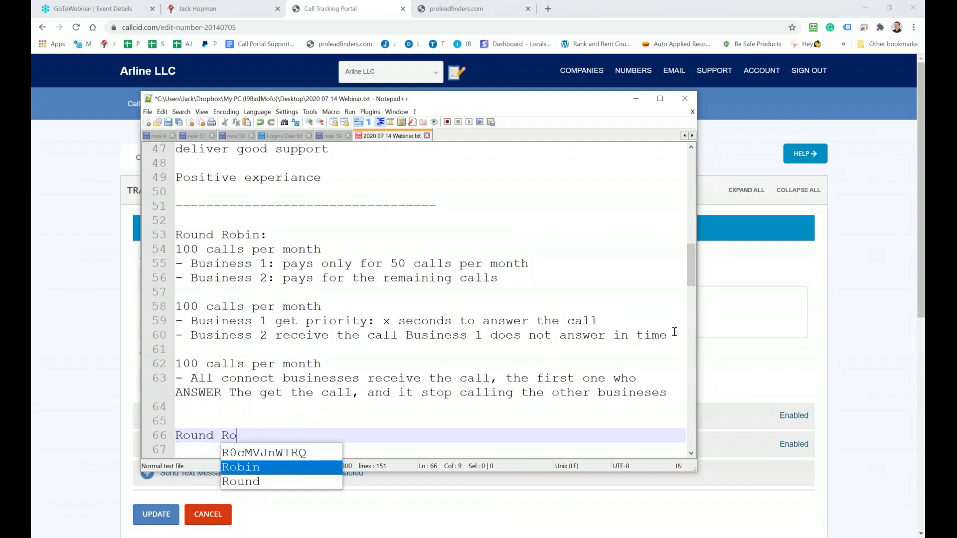
text(bin Tracking is )
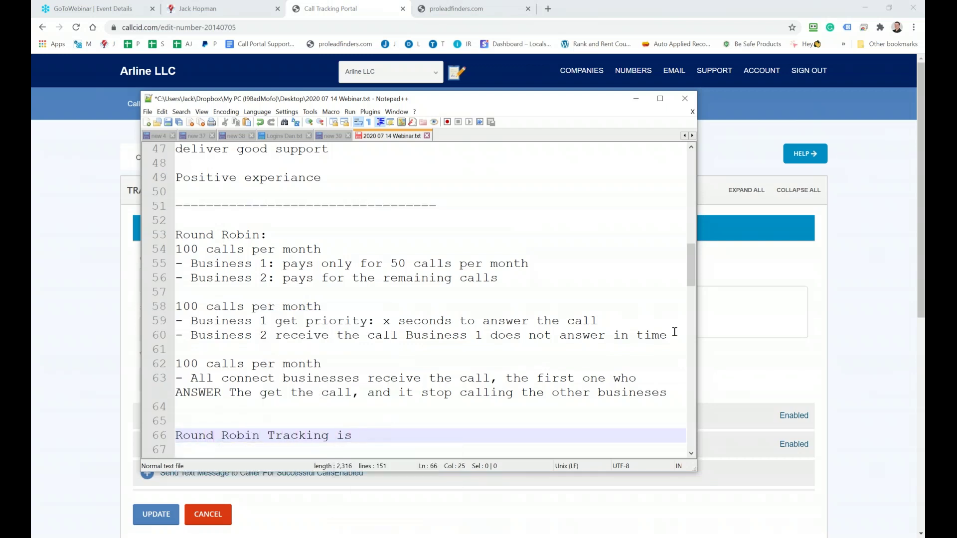
text(link)
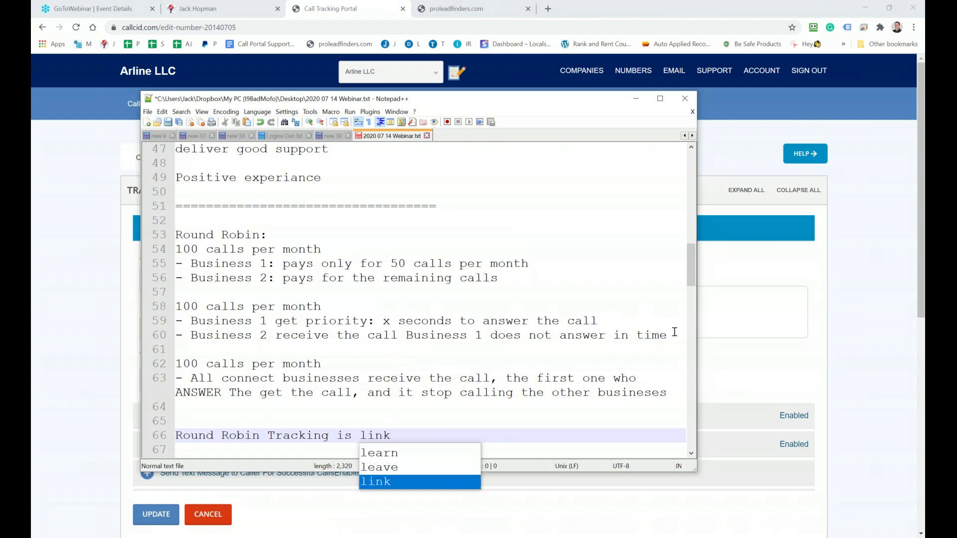
text(ed to m)
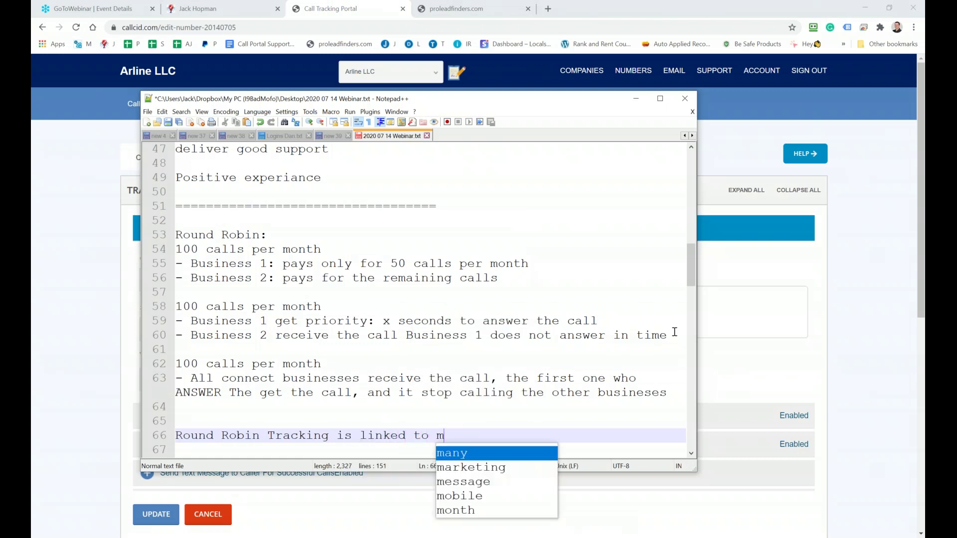
text(ultiple)
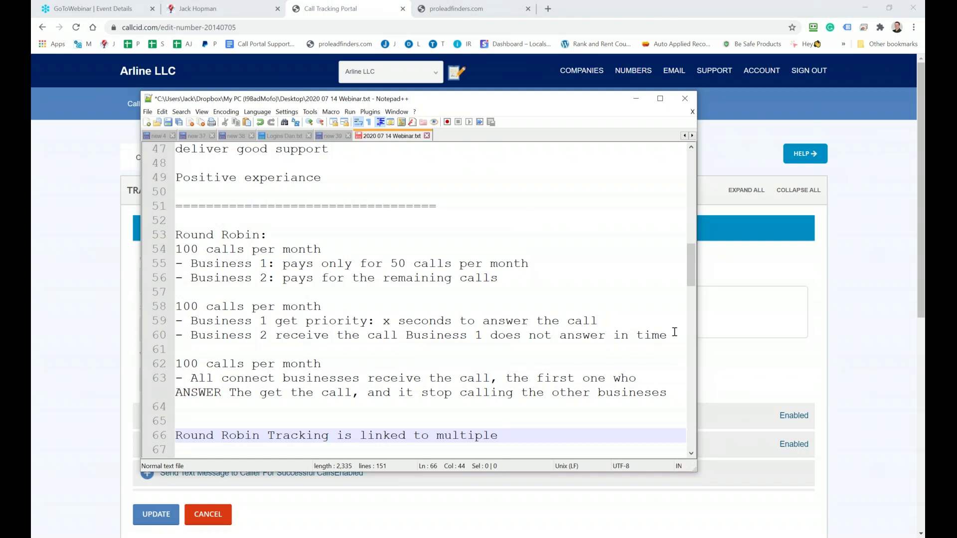
text(Busines)
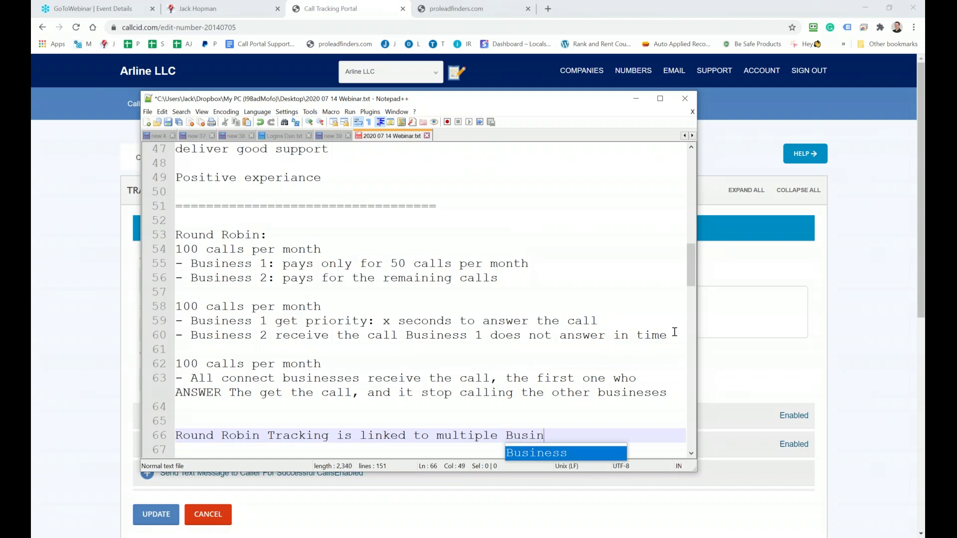
key(BackSpace)
key(BackSpace)
key(BackSpace)
key(BackSpace)
key(BackSpace)
key(BackSpace)
key(BackSpace)
text(Businese)
text(ss)
key(BackSpace)
key(BackSpace)
text(s ( )
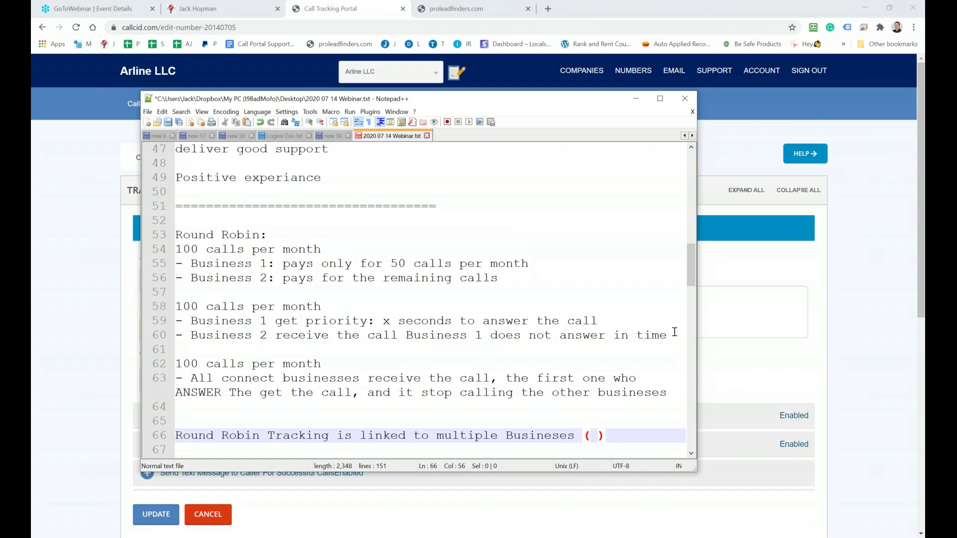
text(Campaigns)
key(BackSpace)
key(BackSpace)
text(ns)
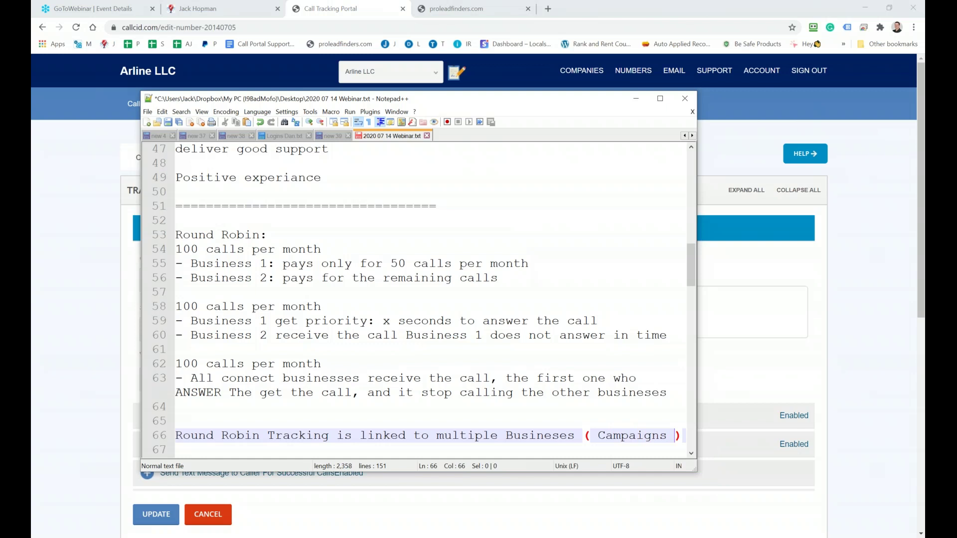
scroll(418, 299, down, 2)
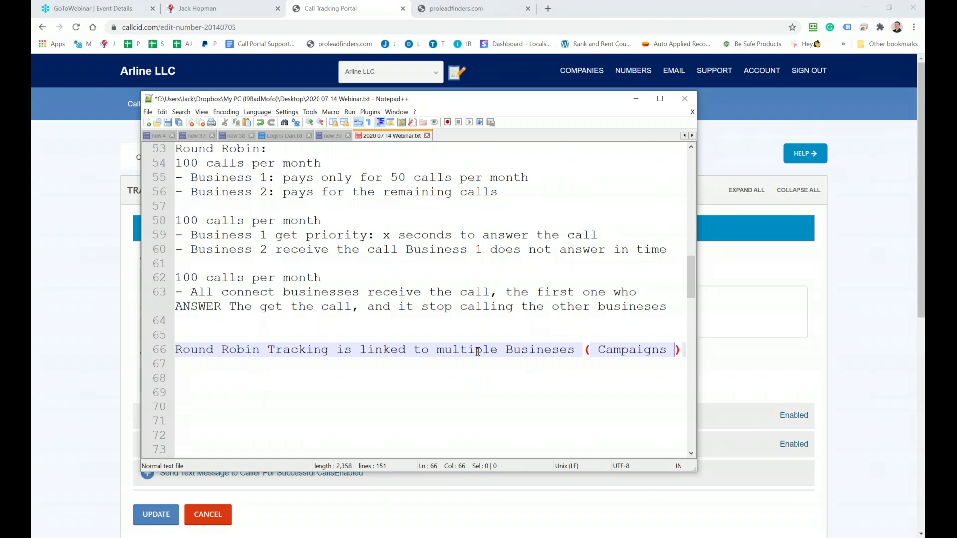
Highlight the three 100-calls-per-month round robin scenarios, then move Notepad++ aside to show the portal
scroll(477, 352, up, 1)
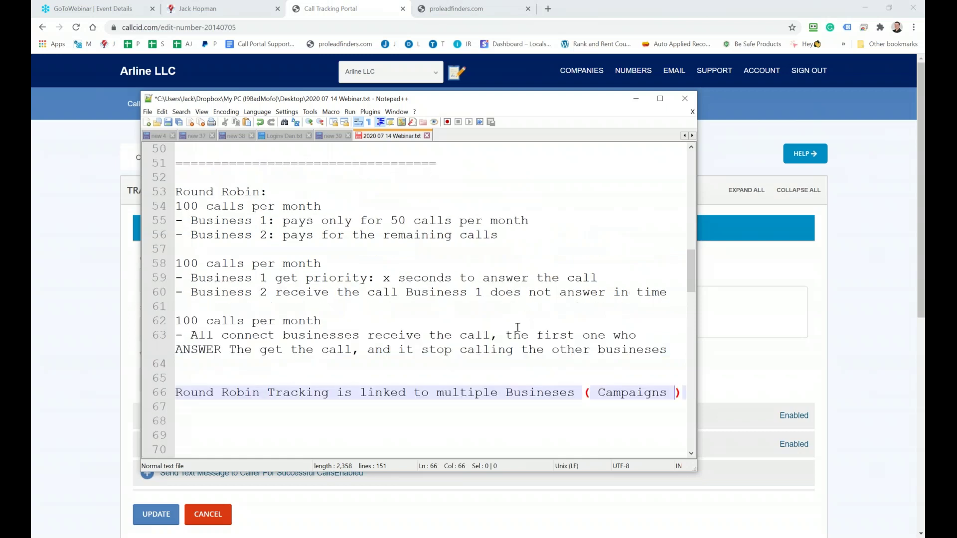
drag(667, 347, 173, 207)
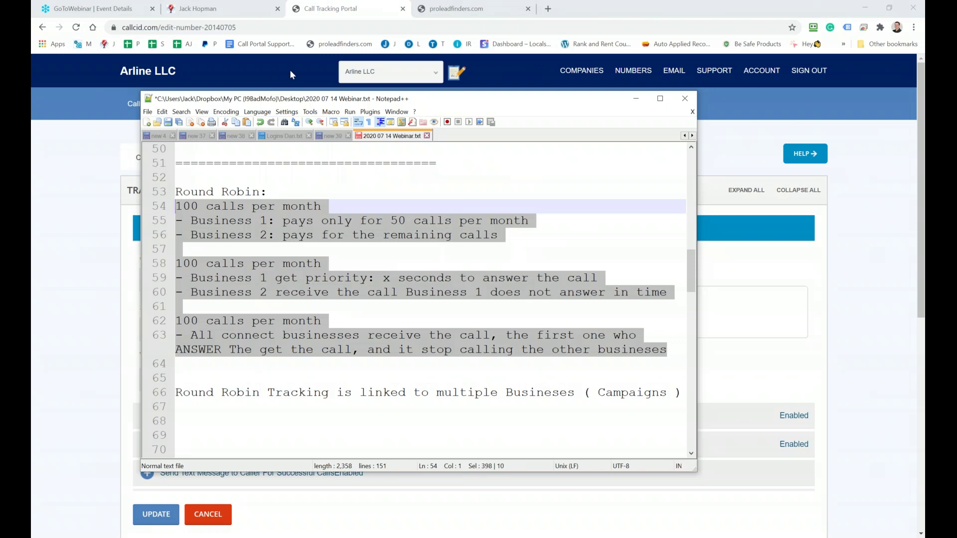
drag(364, 99, 956, 98)
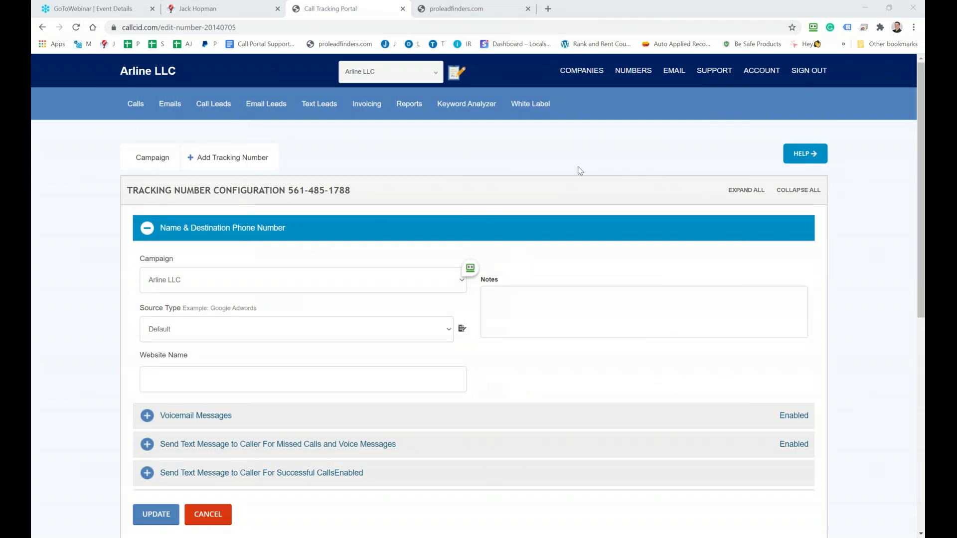
mouse_move(633, 74)
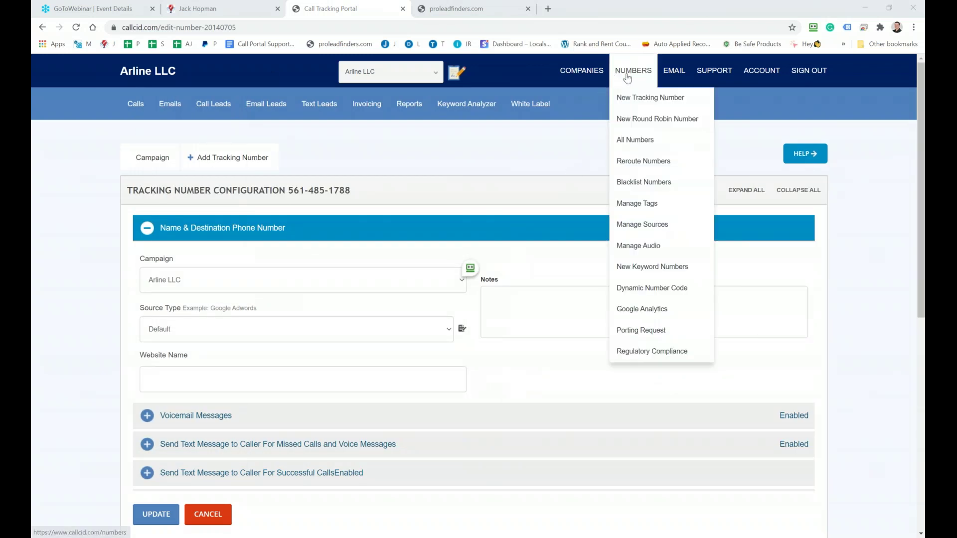
click(642, 119)
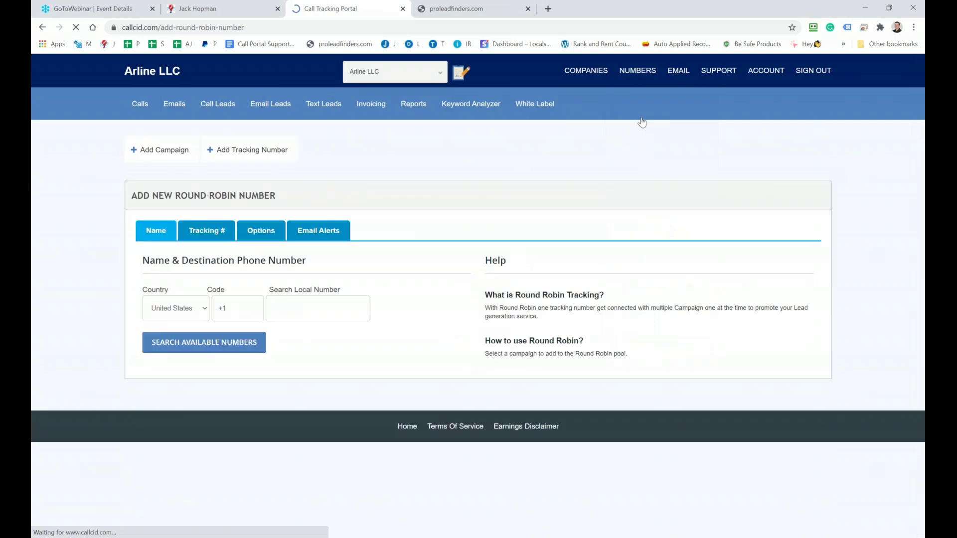
click(321, 312)
text(561)
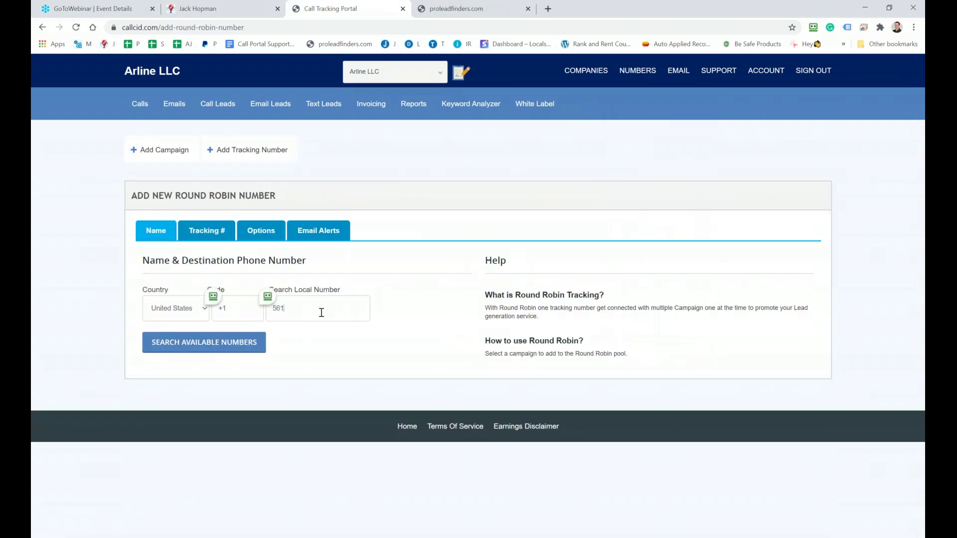
click(223, 344)
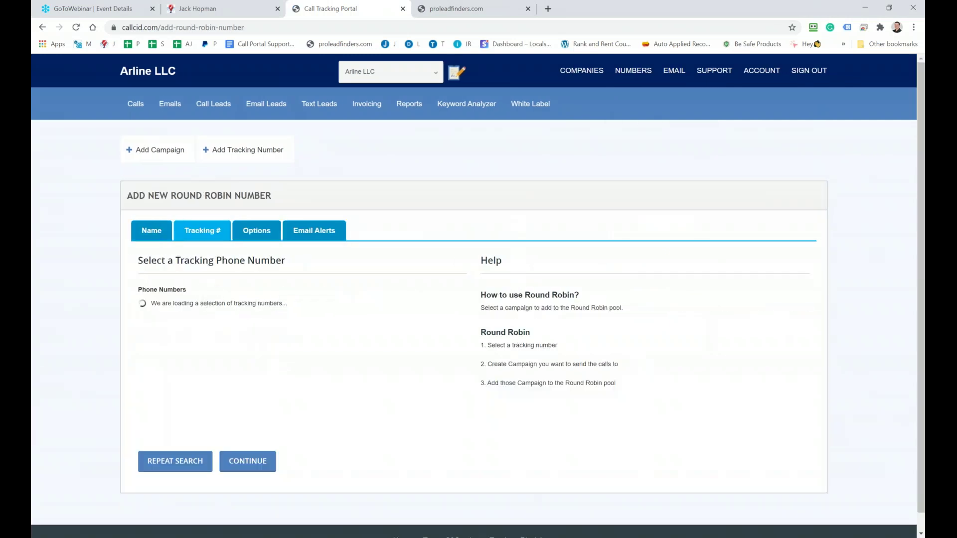
scroll(222, 334, down, 2)
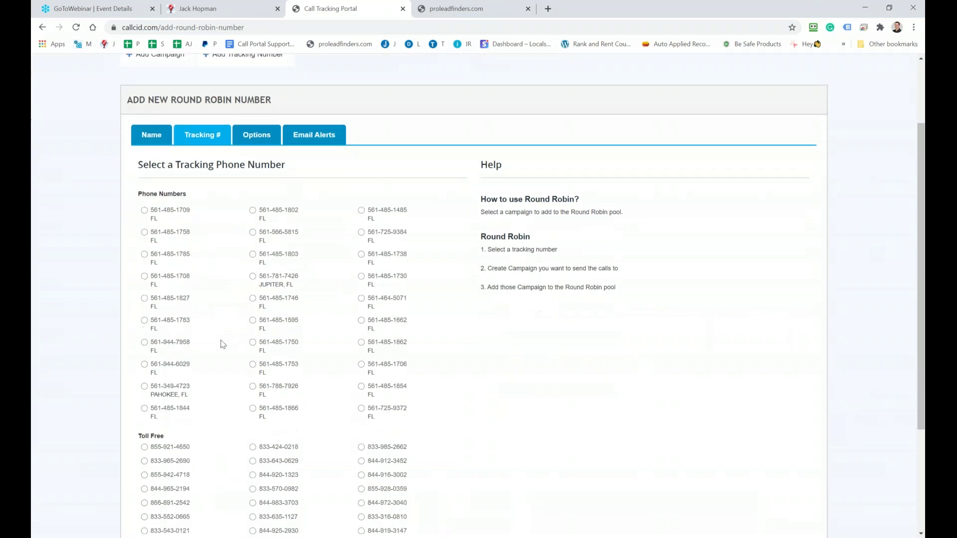
click(144, 245)
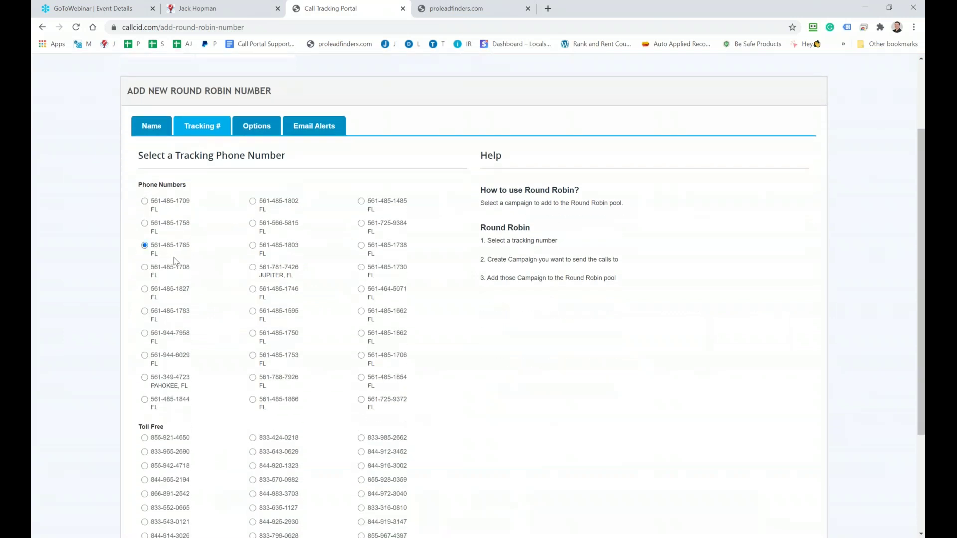
scroll(252, 308, down, 3)
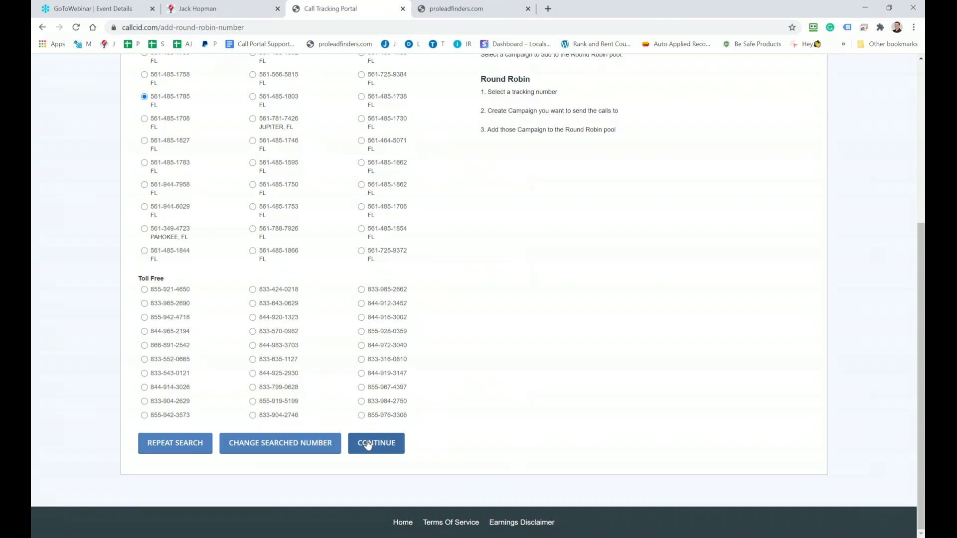
click(368, 445)
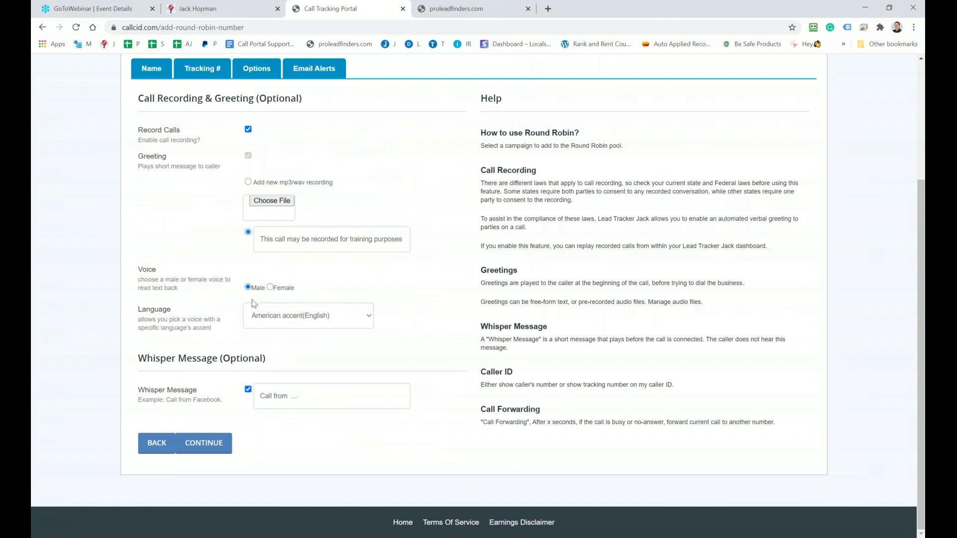
Set the whisper message to 'live webinar', add an extra support alert e-mail address, and submit
click(312, 395)
text(live webinar)
click(229, 440)
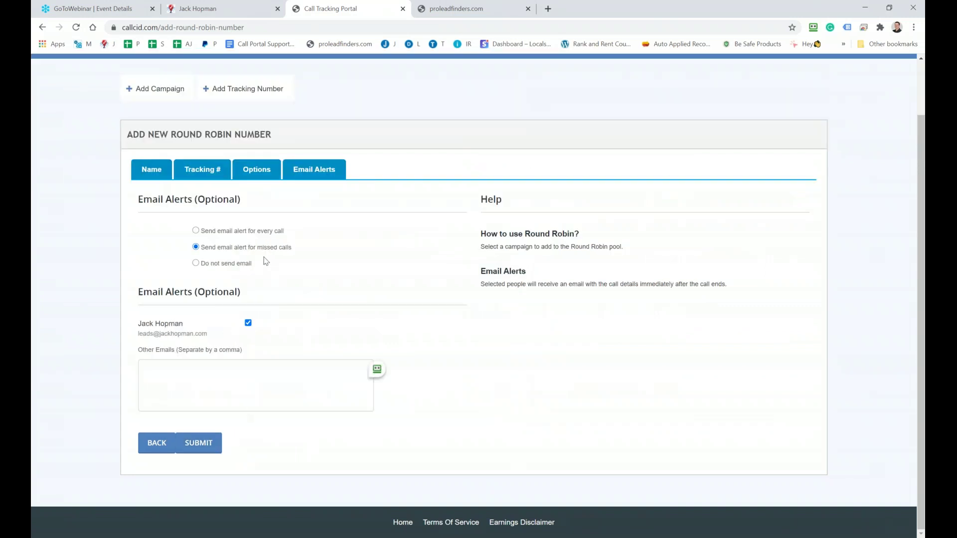
click(176, 378)
click(199, 452)
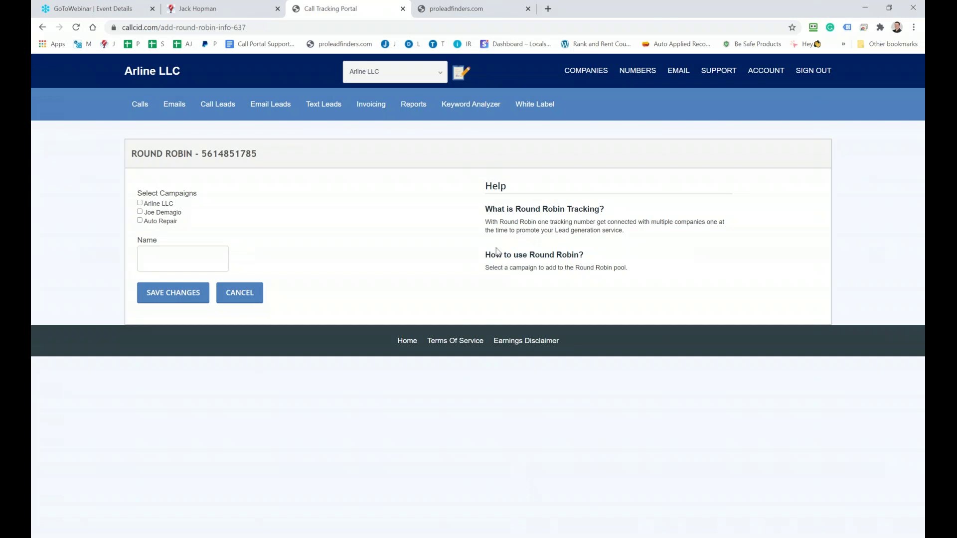
Prefix line 66 of the notes with 'ONE' and highlight the word 'multiple'
key(alt+Tab)
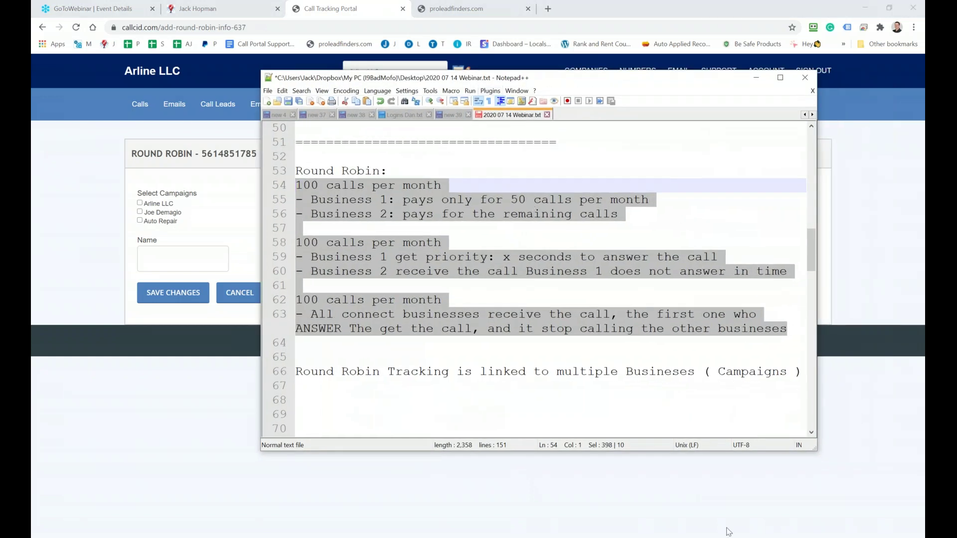
click(374, 388)
drag(453, 371, 287, 370)
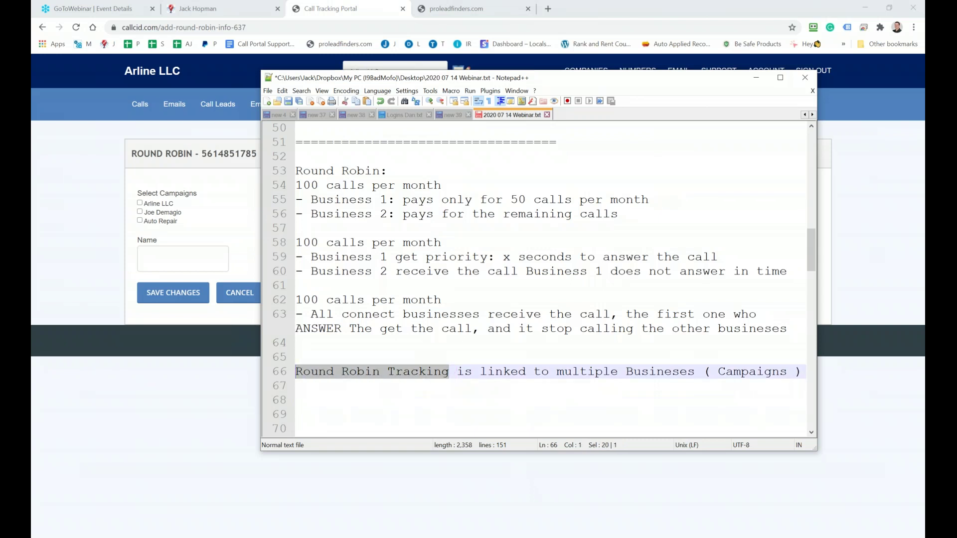
key(Left)
text(ONE)
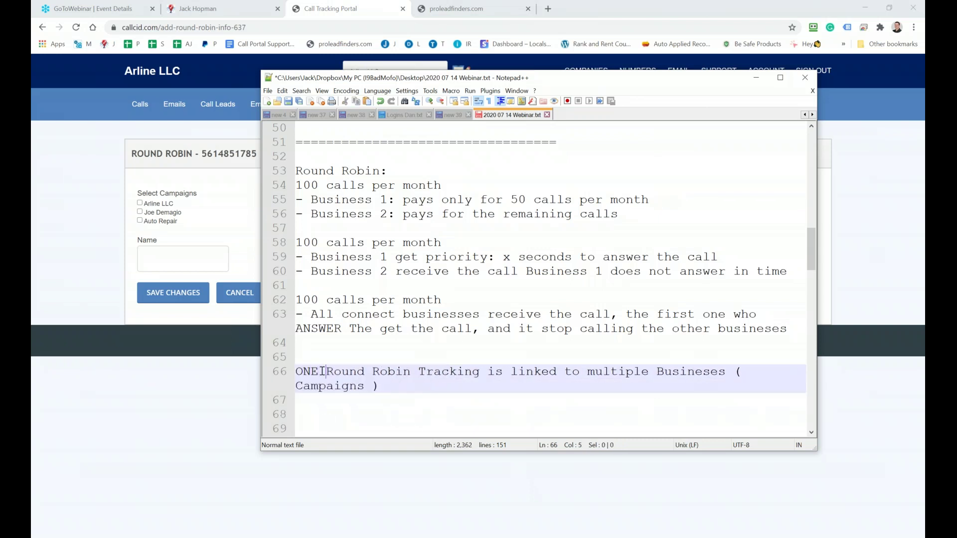
drag(586, 378, 633, 378)
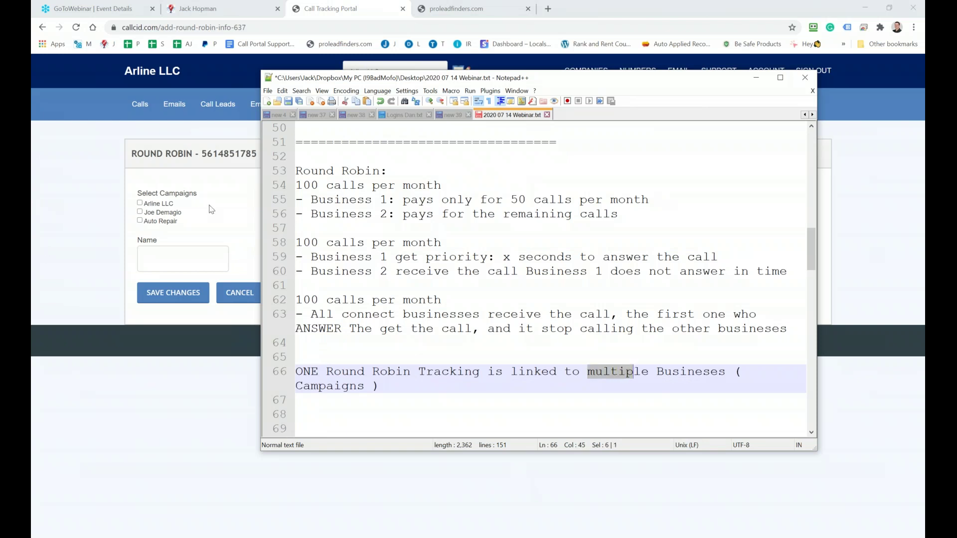
click(212, 210)
click(140, 203)
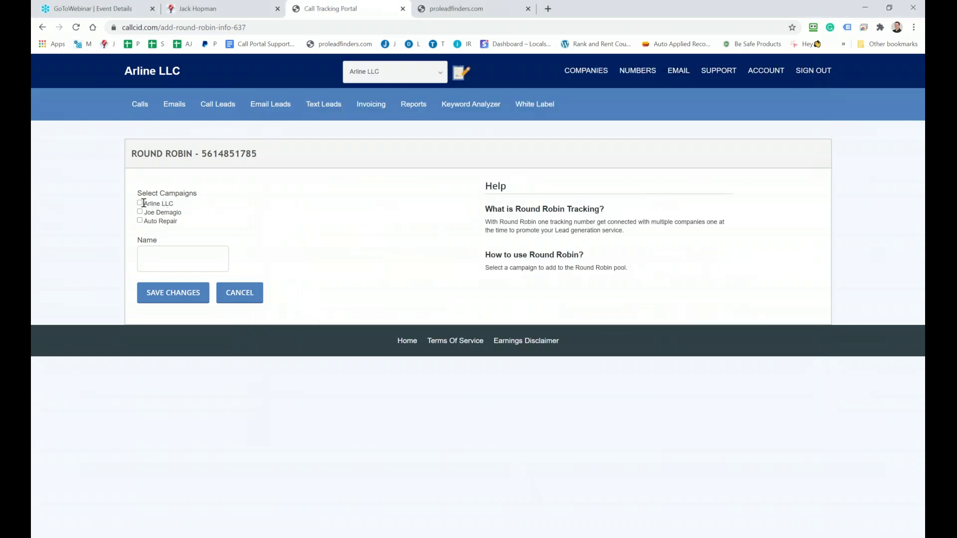
click(140, 212)
click(140, 221)
click(166, 261)
text(Webinar Live Demo)
click(157, 295)
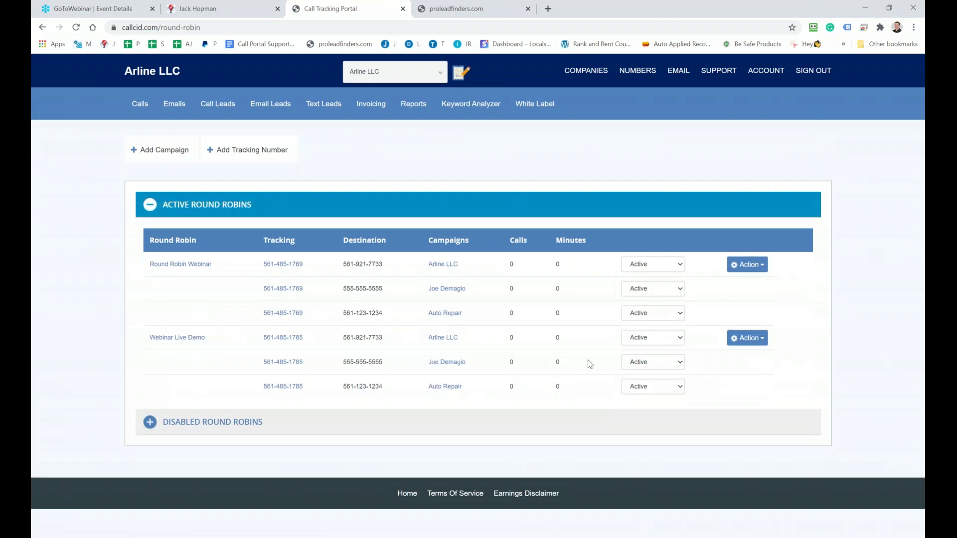
Open the Webinar Live Demo configuration and review its three campaigns' Active statuses
click(188, 340)
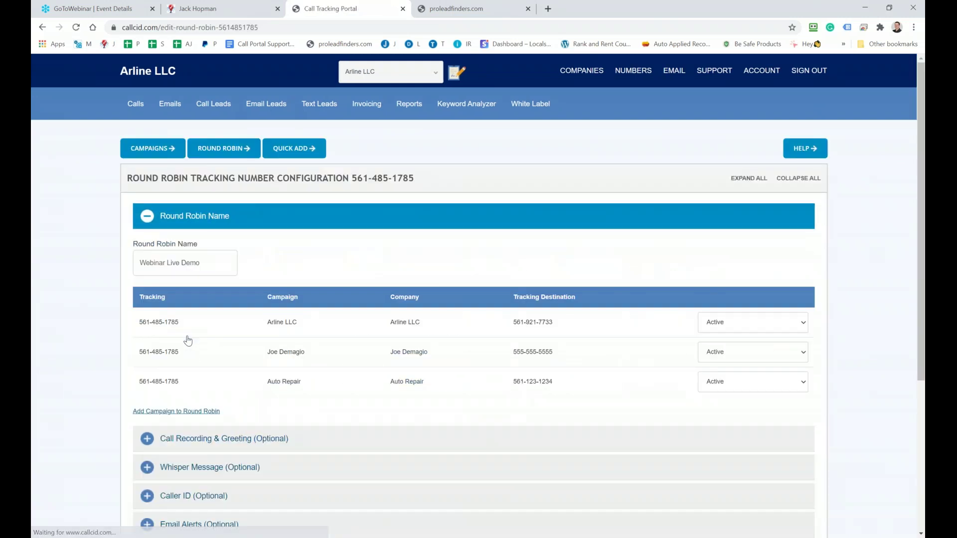
scroll(189, 319, down, 3)
scroll(196, 288, up, 3)
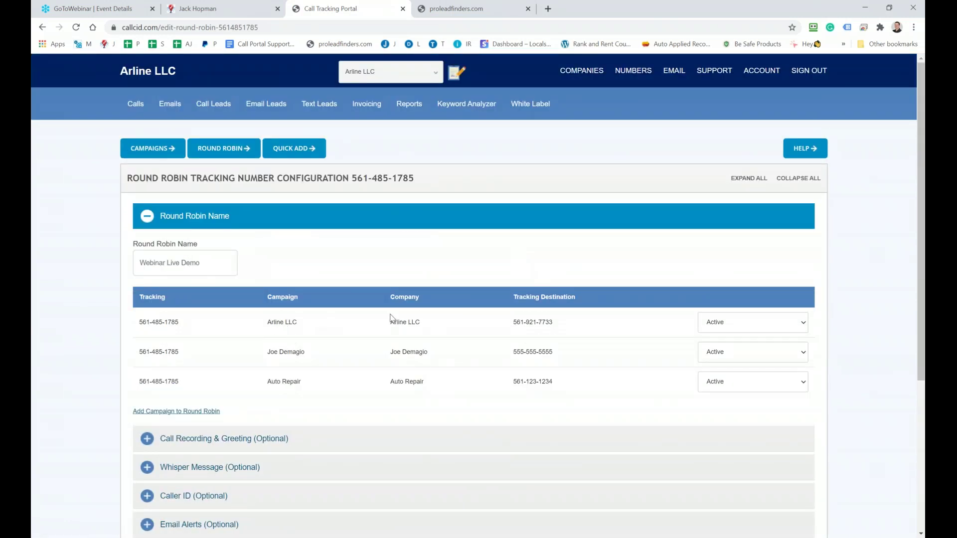
scroll(561, 336, down, 2)
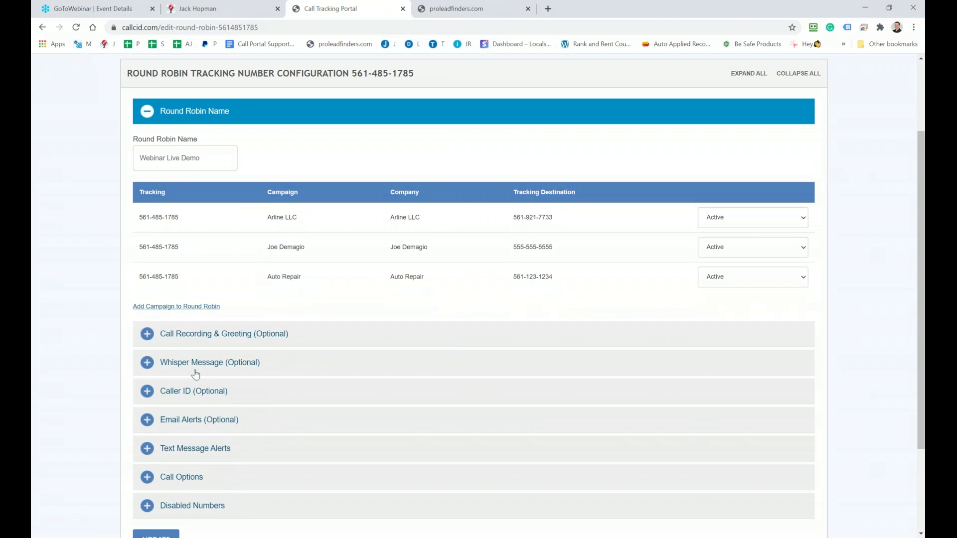
click(753, 224)
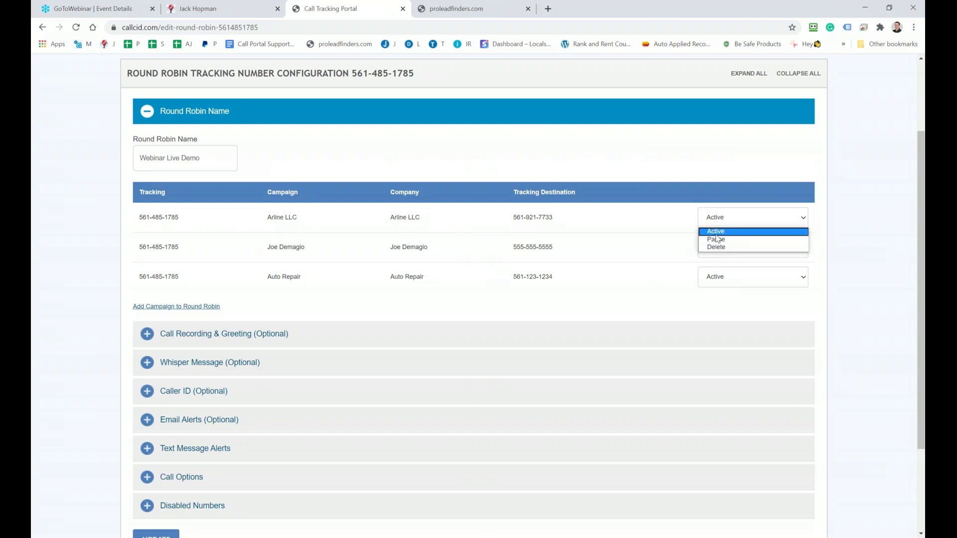
scroll(148, 305, down, 2)
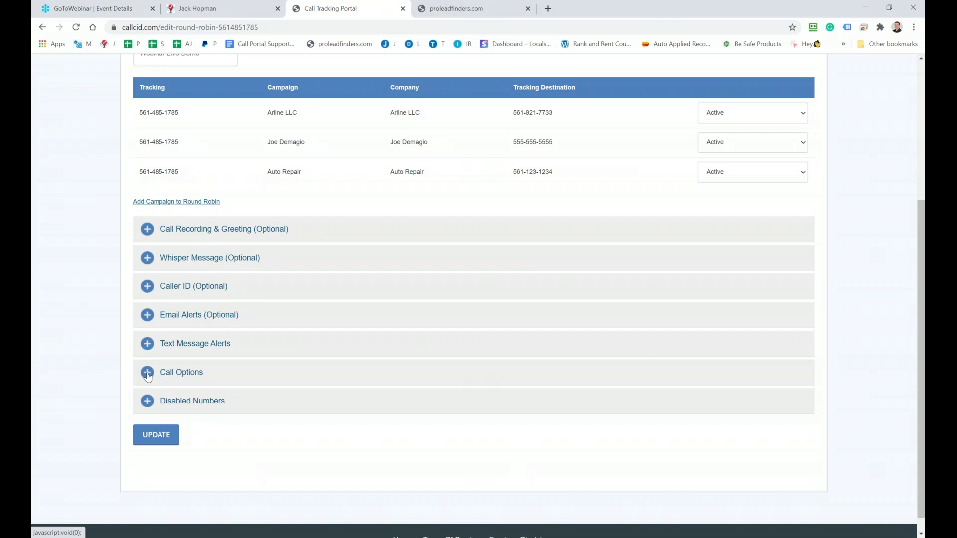
click(147, 373)
Scroll through the Call Options, set to connect calls to all campaigns simultaneously
scroll(145, 371, down, 3)
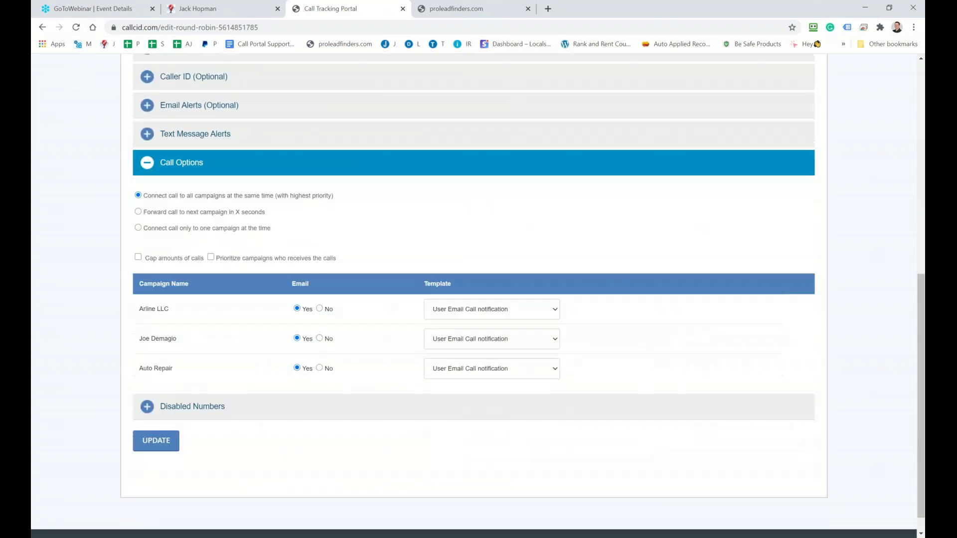
scroll(139, 367, down, 1)
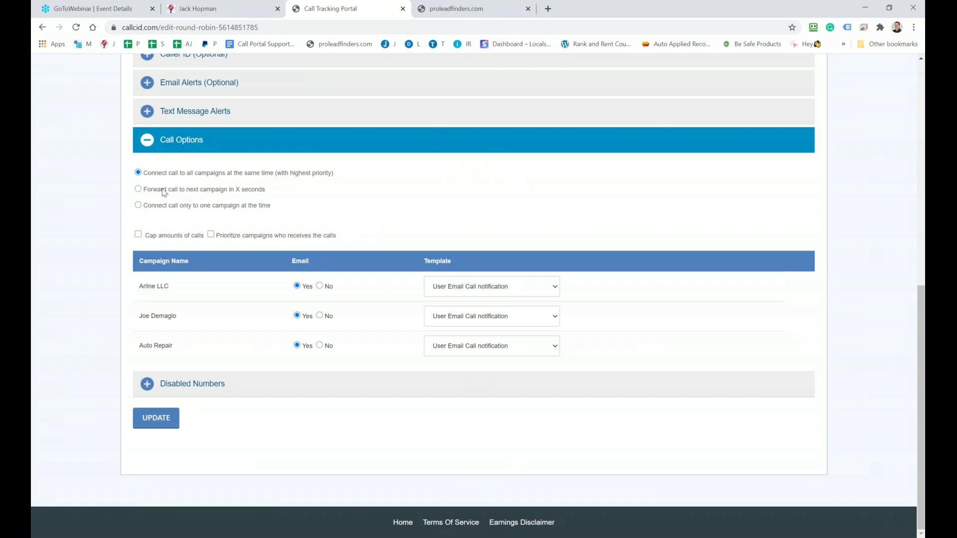
Set unanswered calls to forward to the next campaign after 10 seconds
click(139, 189)
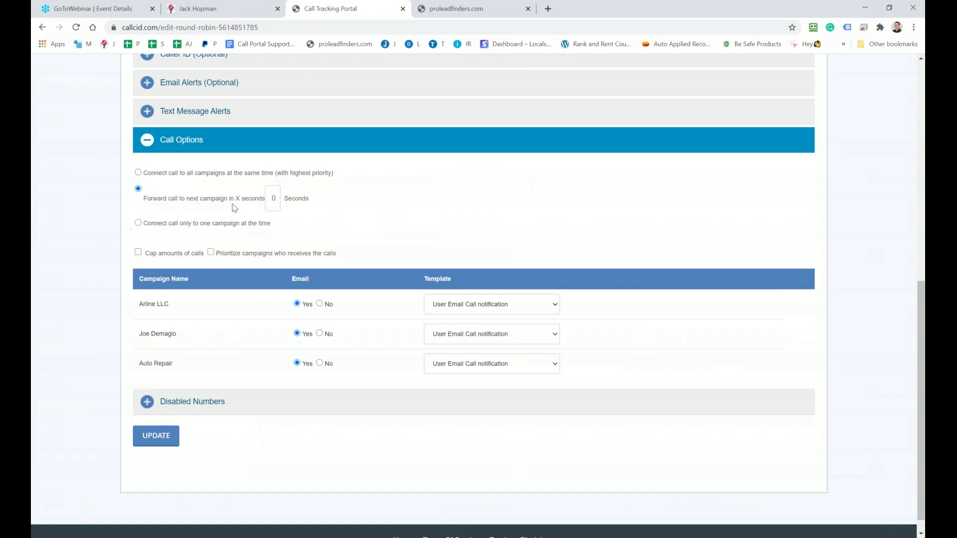
double_click(274, 199)
text(10)
Point out the three campaigns, then switch to connecting calls to one campaign at a time
drag(142, 333, 160, 334)
drag(147, 363, 154, 363)
drag(139, 304, 144, 304)
click(139, 223)
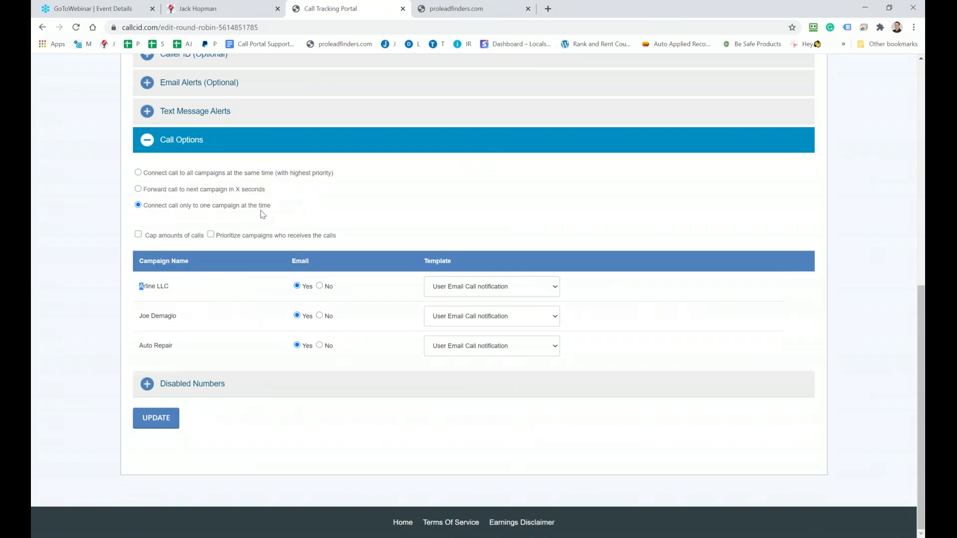
Emphasize the three campaign names, switch to ringing all campaigns at once, and enable call caps
click(149, 288)
drag(139, 287, 158, 288)
drag(144, 319, 152, 319)
drag(148, 349, 158, 348)
click(138, 173)
click(138, 236)
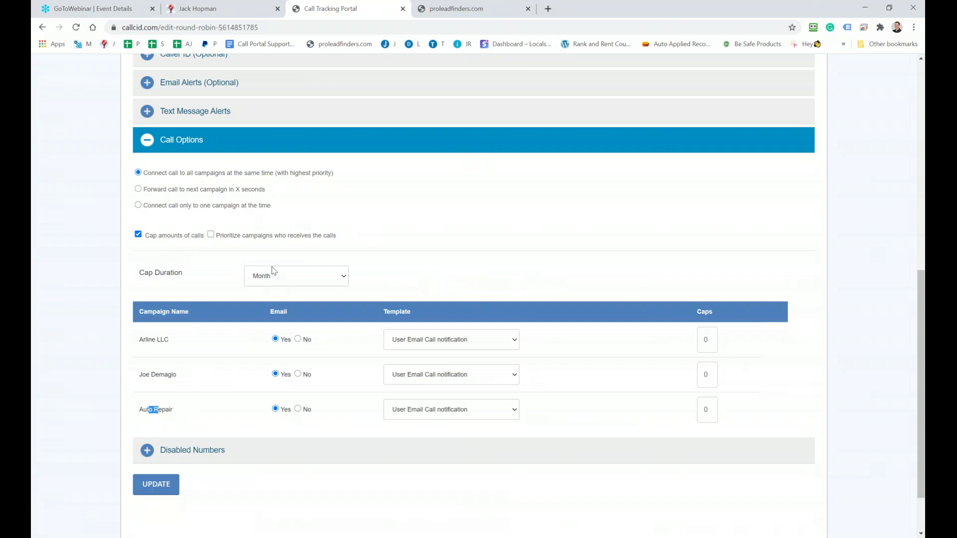
drag(713, 341, 700, 337)
text(50)
drag(716, 375, 704, 373)
text(20)
drag(716, 409, 696, 412)
text(30)
click(211, 235)
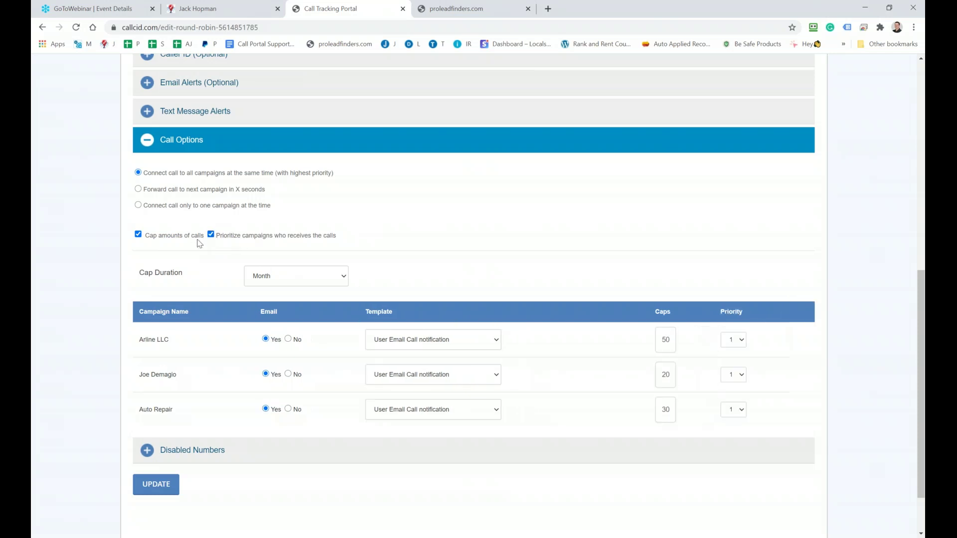
click(139, 235)
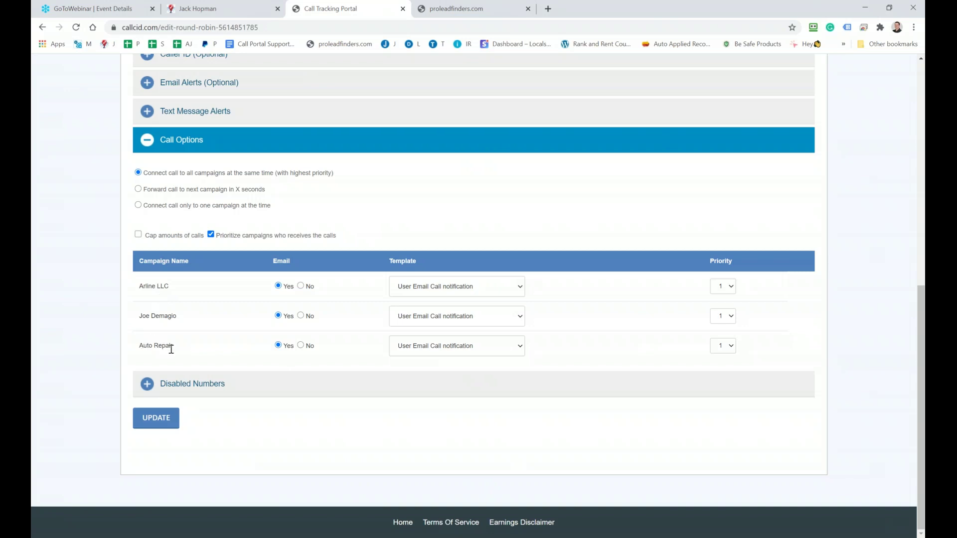
click(726, 316)
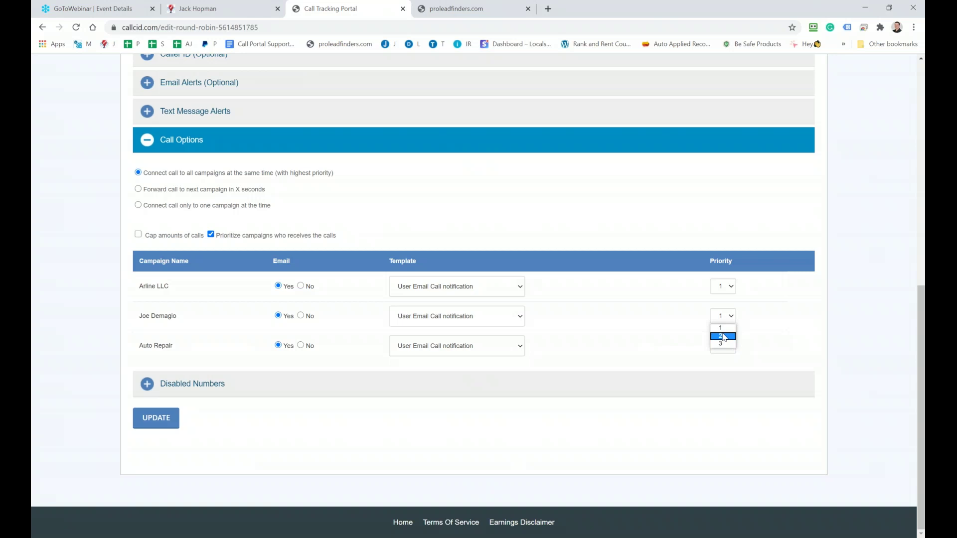
click(725, 345)
click(718, 376)
click(137, 189)
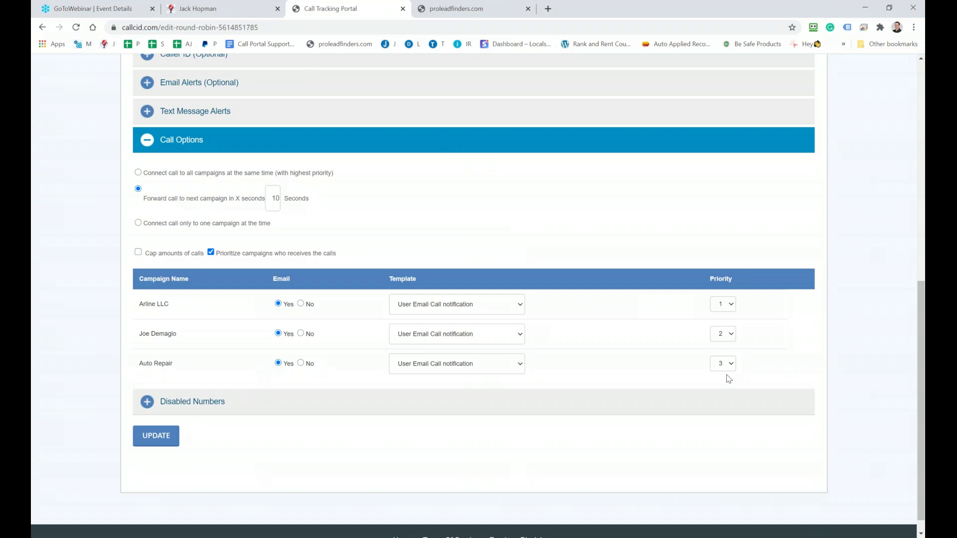
click(139, 222)
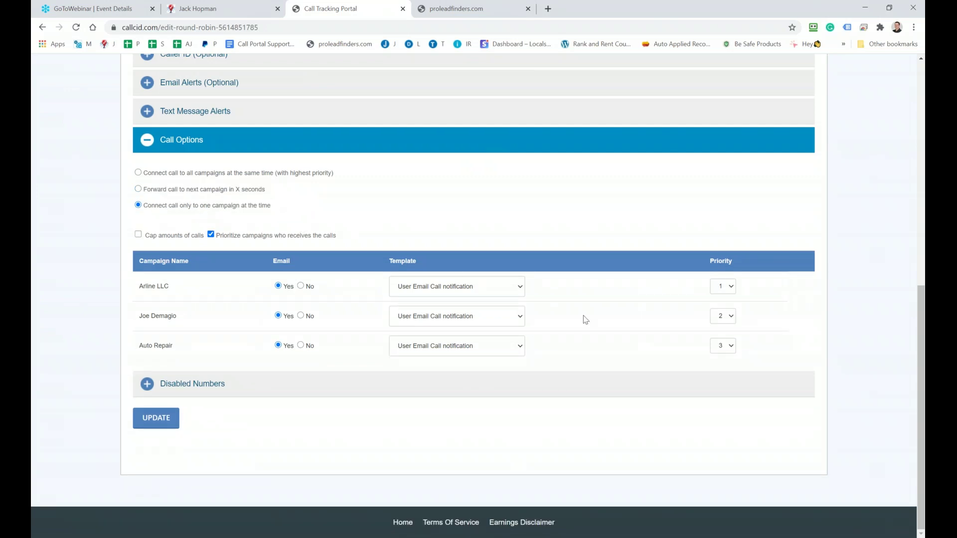
click(729, 291)
click(725, 301)
click(730, 316)
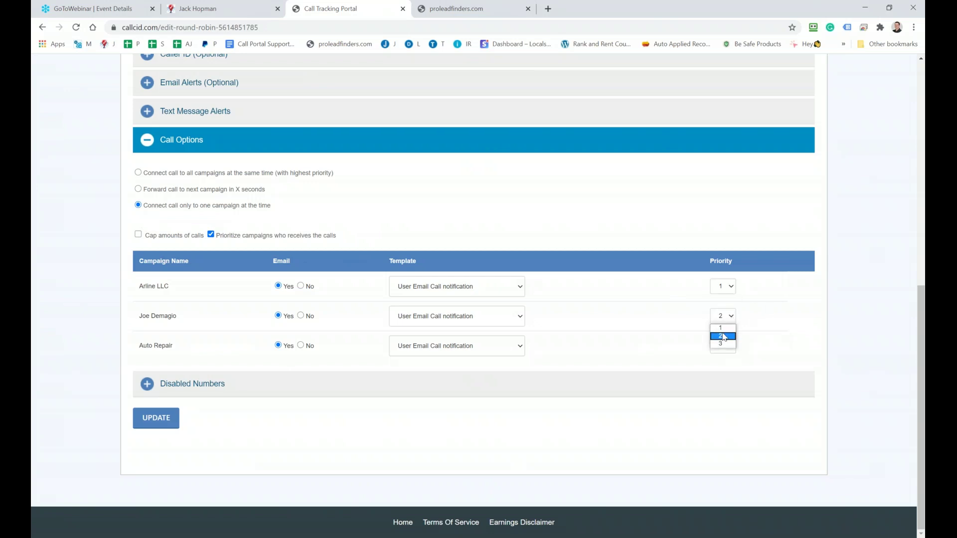
click(723, 335)
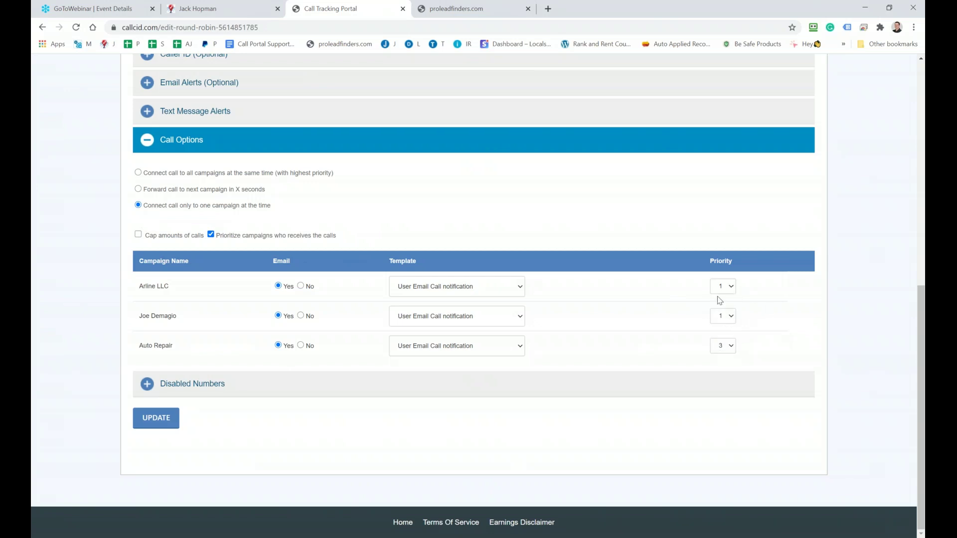
click(138, 234)
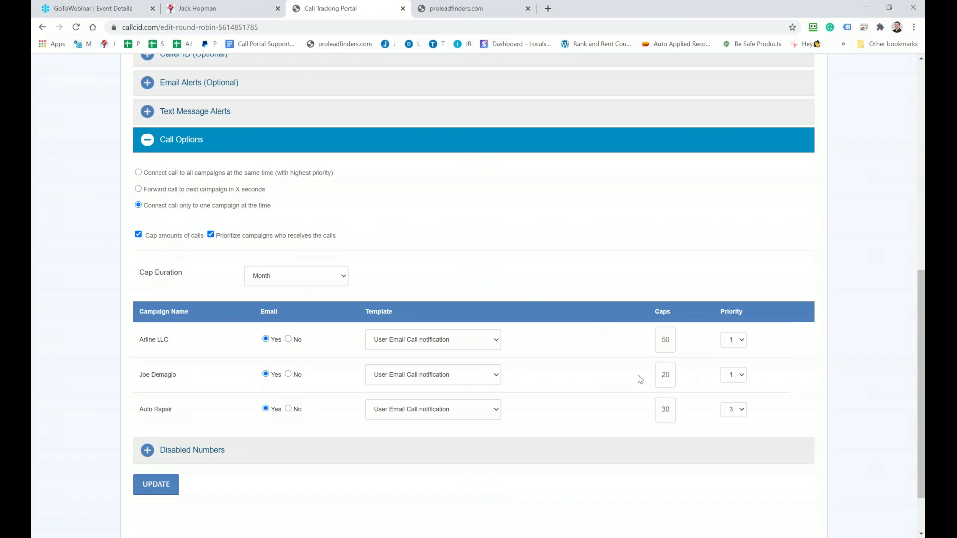
drag(674, 344, 661, 341)
In the Notepad++ notes, highlight 'Round Robin Tracking' and 'multiple Businesses' on line 66
key(alt+Tab)
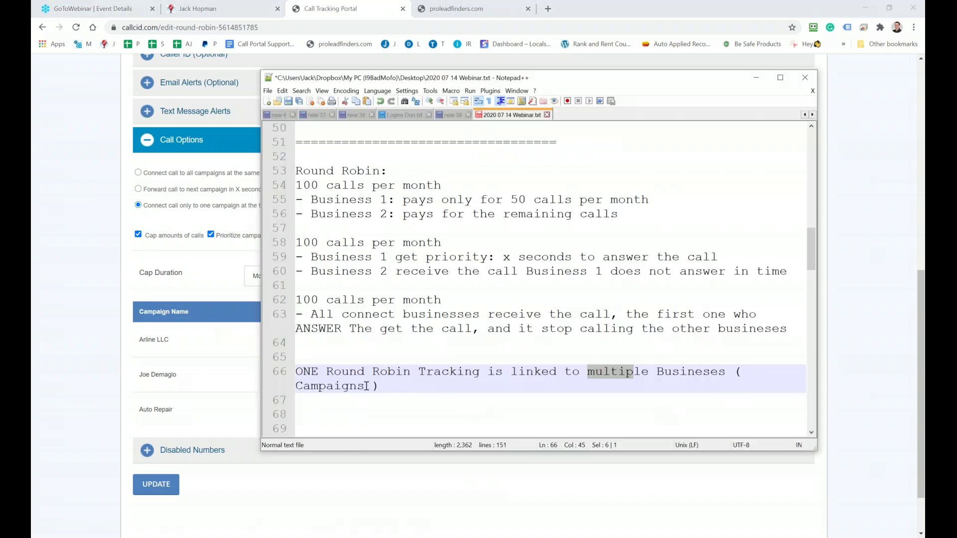
drag(509, 371, 321, 370)
drag(594, 371, 687, 378)
click(381, 386)
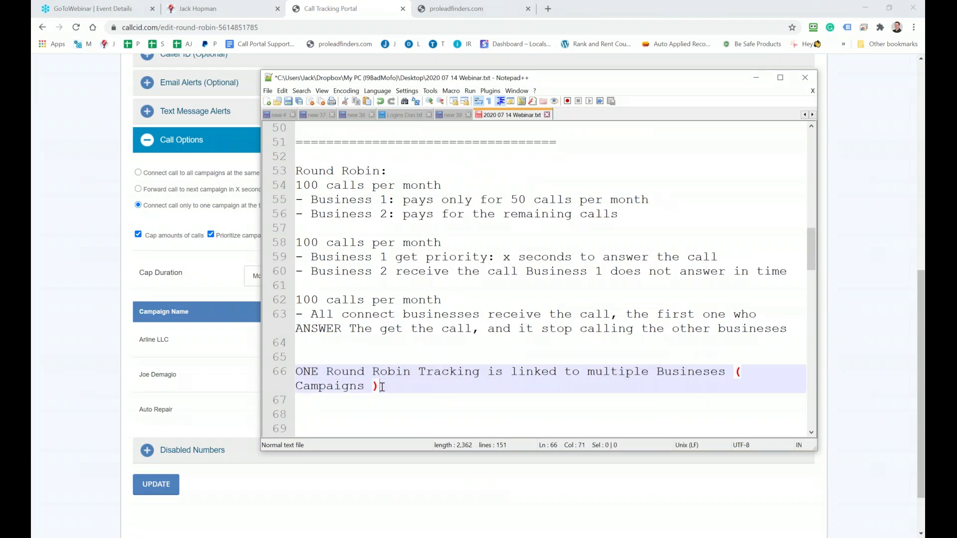
Below line 66, write that Call Options can "automatically" handle the calls to every ones like
key(Return)
text(and with )
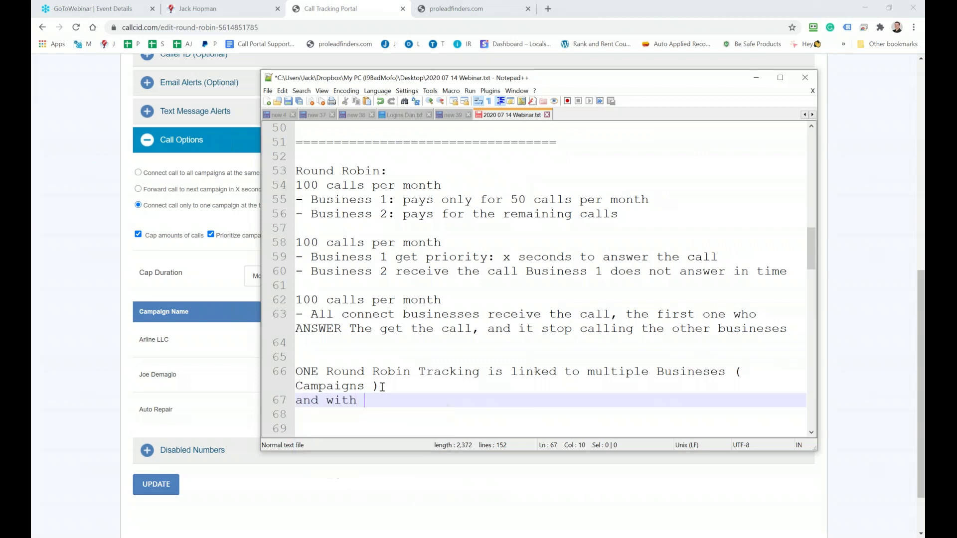
text(Call O)
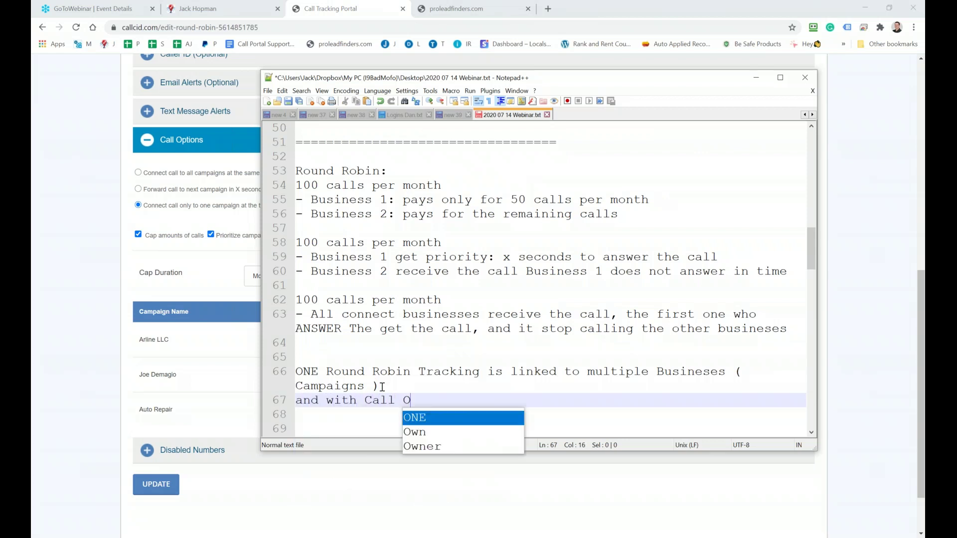
text(ptions you can )
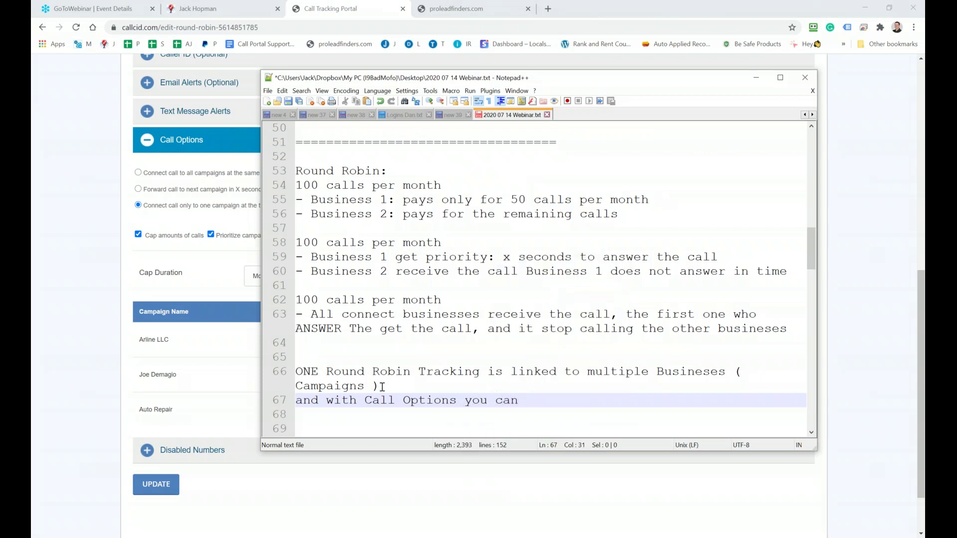
text("automatically)
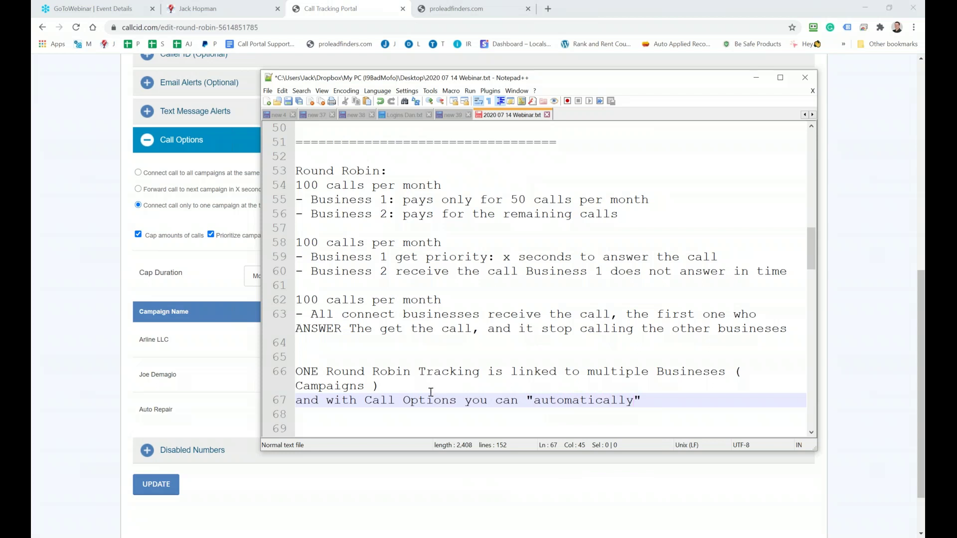
click(666, 400)
text(handle th)
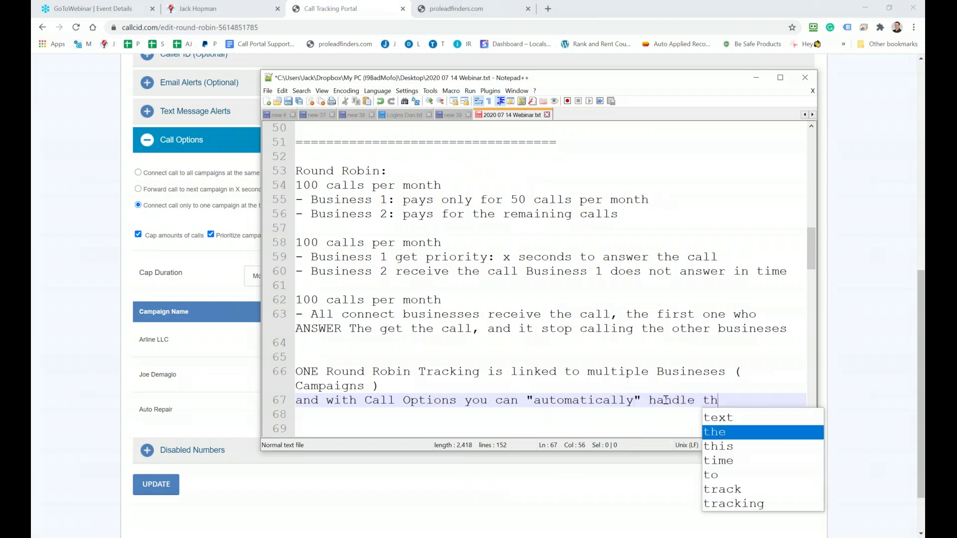
text(e calls )
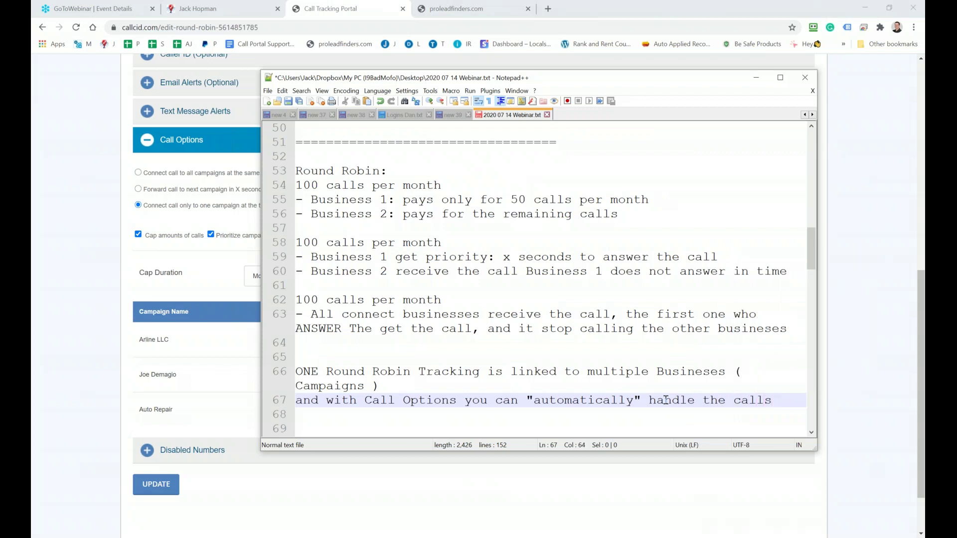
text(to eveon)
key(BackSpace)
key(BackSpace)
text(ry ones )
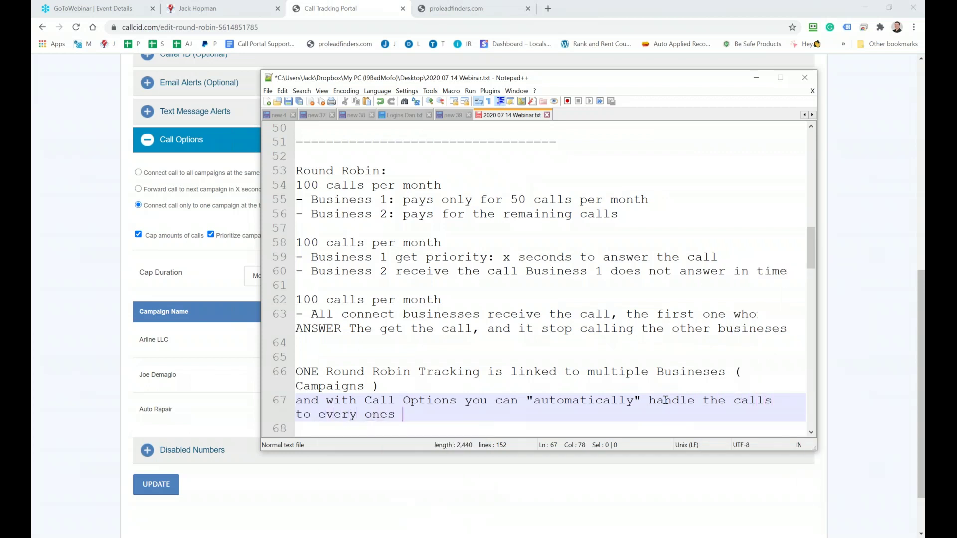
text(like)
key(Return)
key(Return)
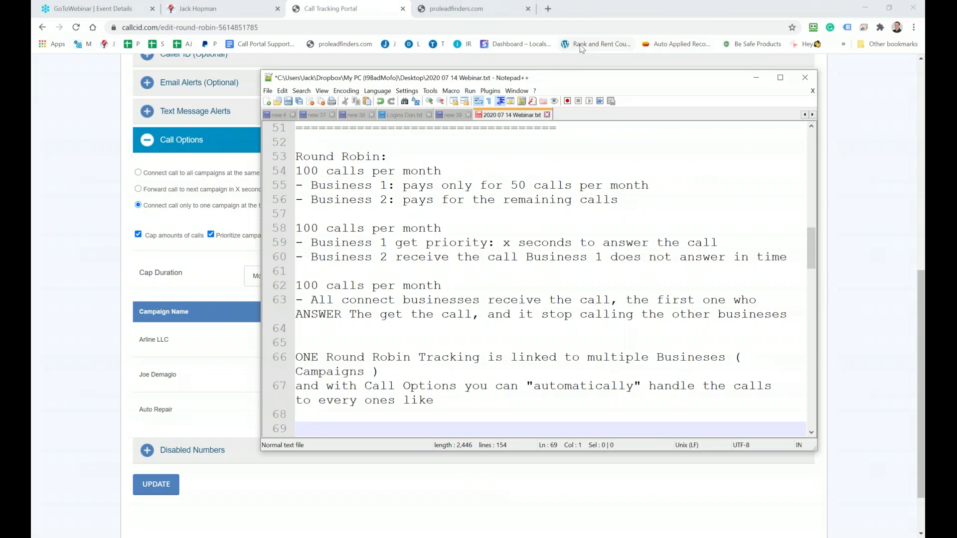
drag(606, 79, 956, 94)
Open the Call Reports page from the Reports menu, glancing at the Groups list on the way
scroll(439, 299, up, 9)
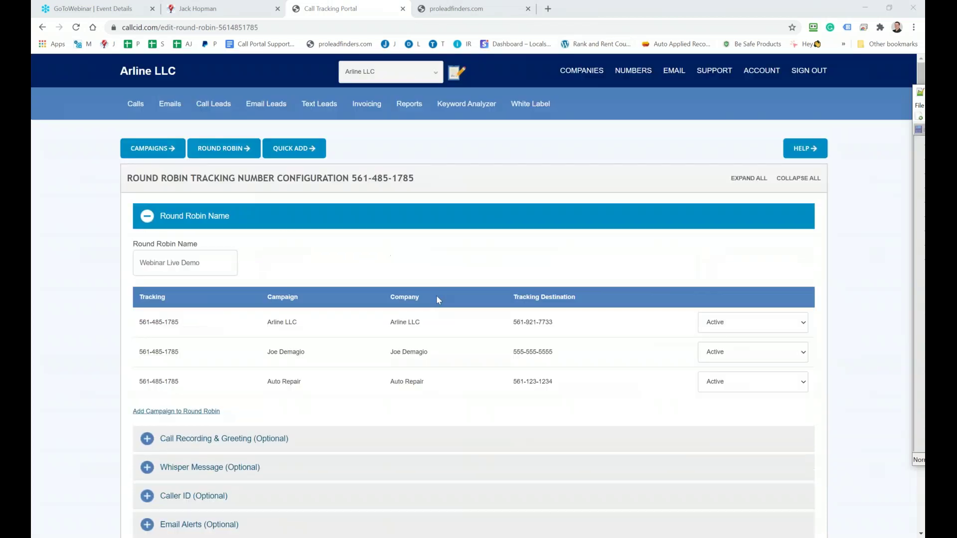
mouse_move(407, 103)
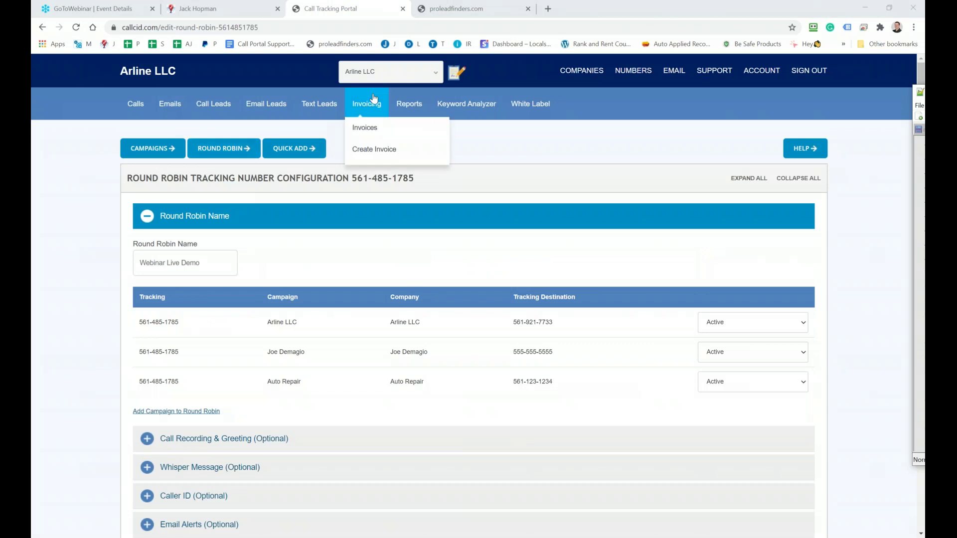
click(402, 130)
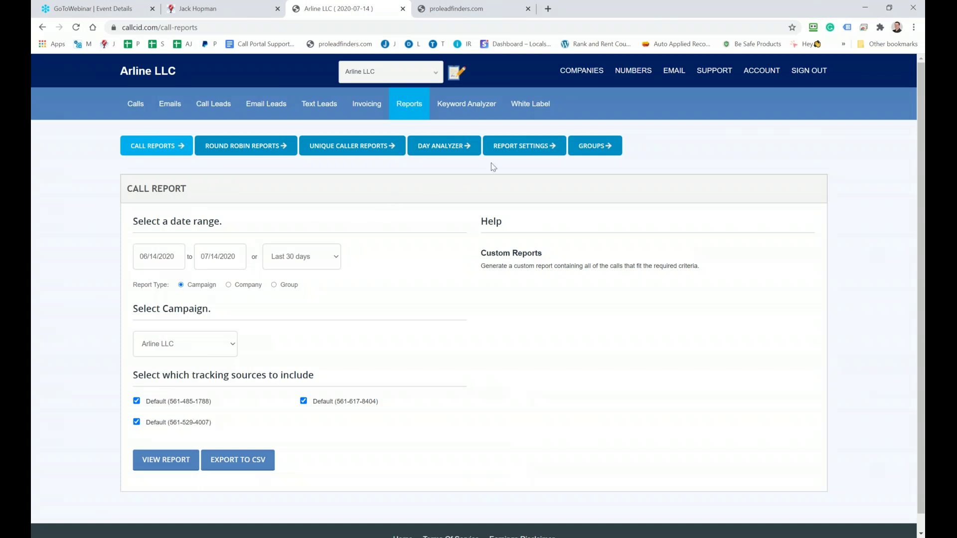
click(588, 147)
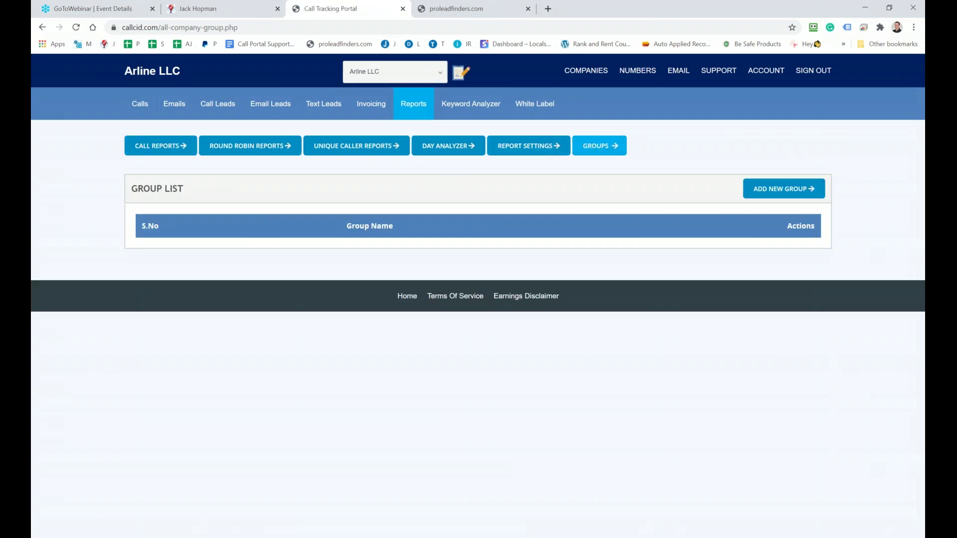
click(162, 152)
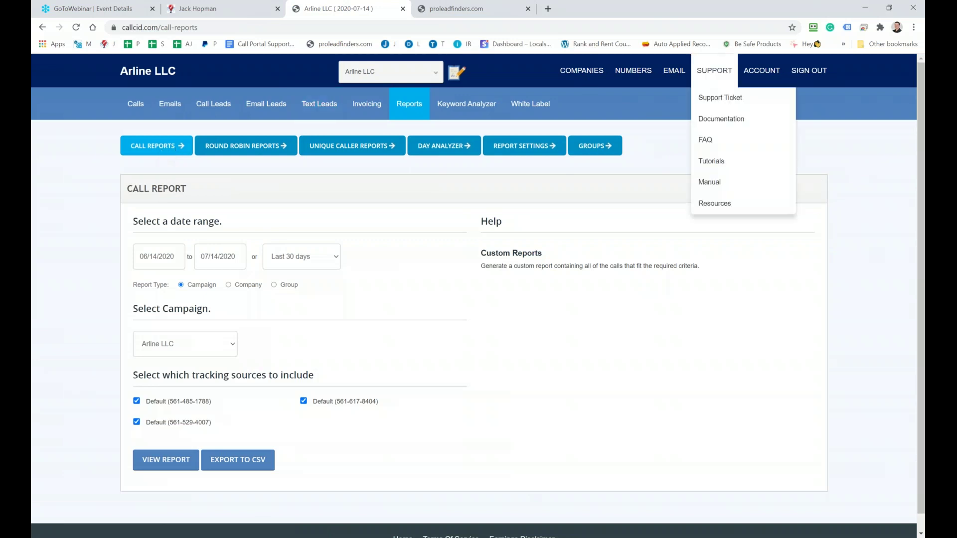
Bring the Notepad++ notes back in front of the call report page
key(alt+Tab)
drag(406, 106, 388, 97)
scroll(378, 176, down, 3)
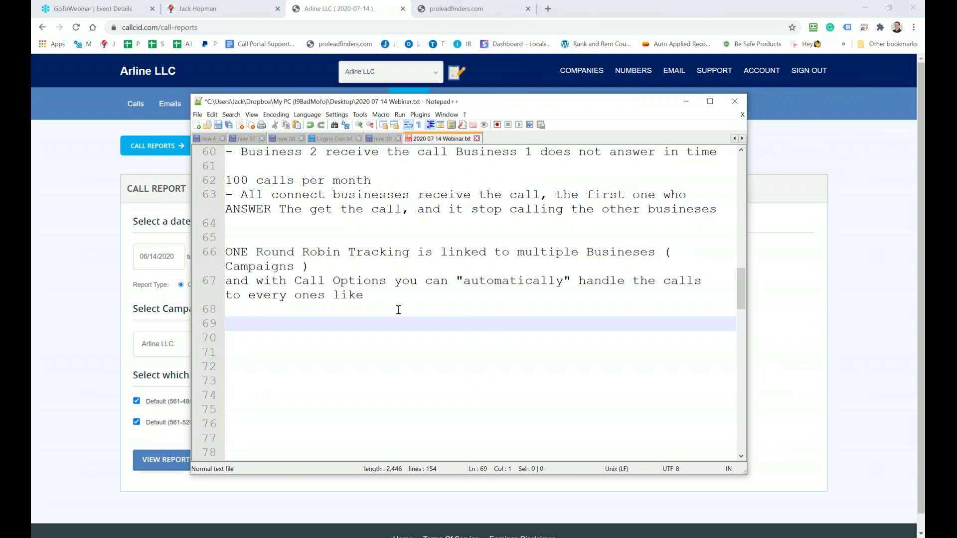
Add the sentence 'Call handling options are never the same' to the notes
text(Call handlin)
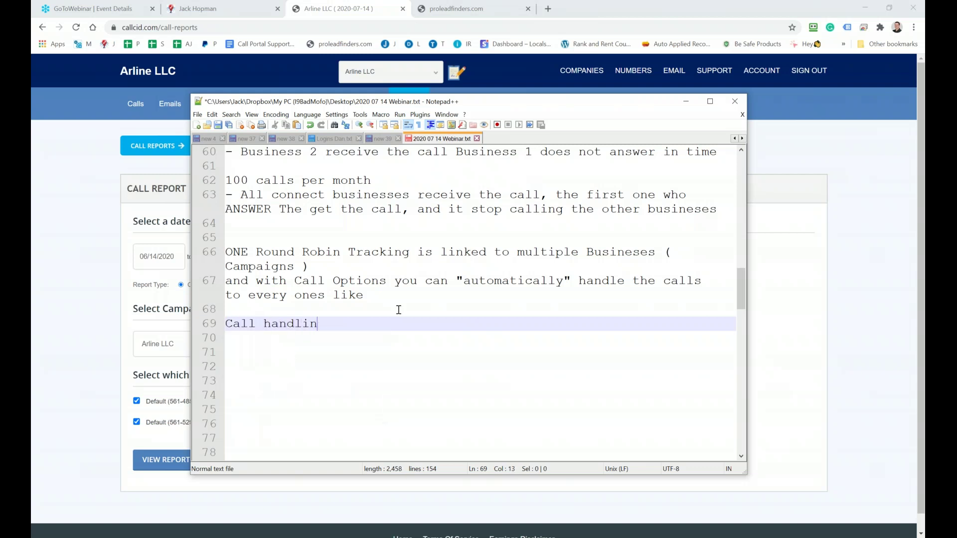
text(g options are neve)
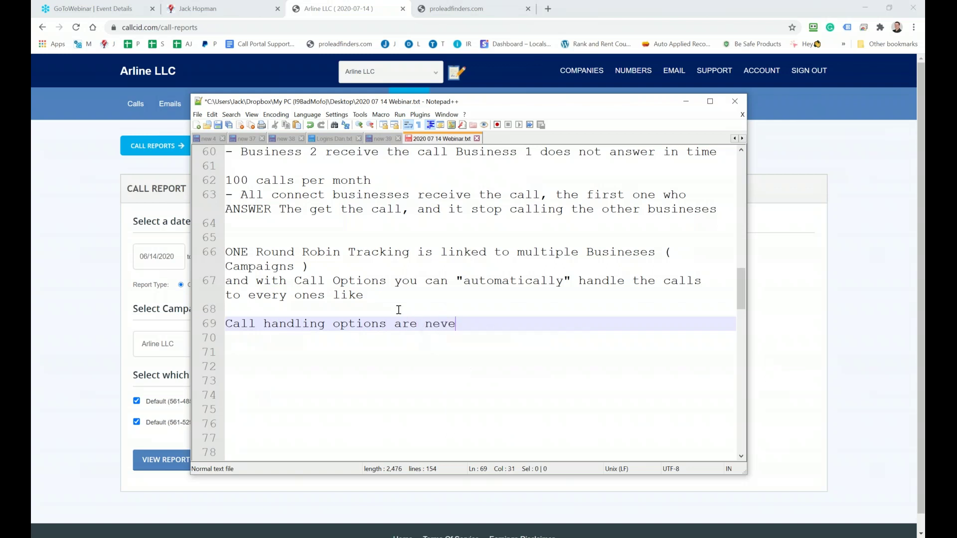
text(r the same)
key(Return)
key(Return)
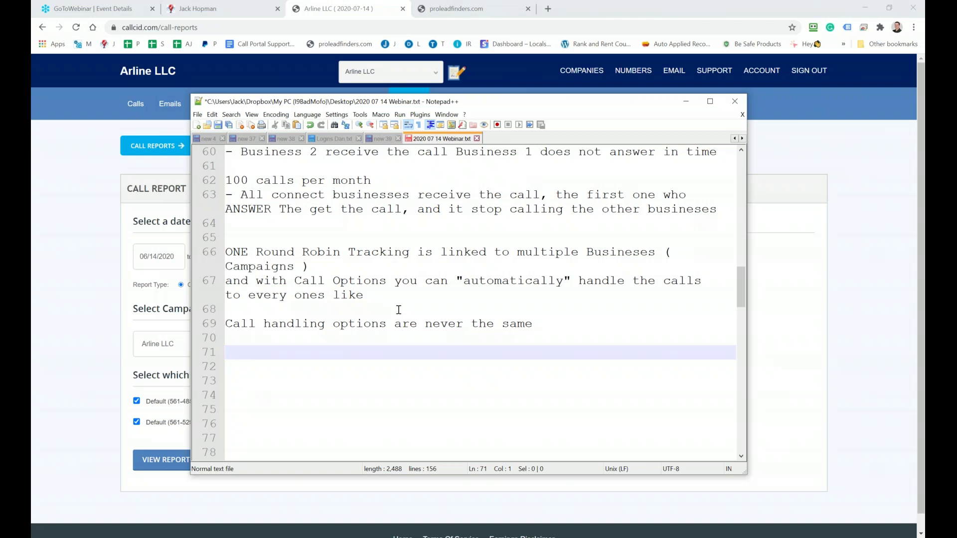
Add the cake example: buy the ingredients and cook yourself, or buy the cake; then return to the reports
text(Cake => you can bu)
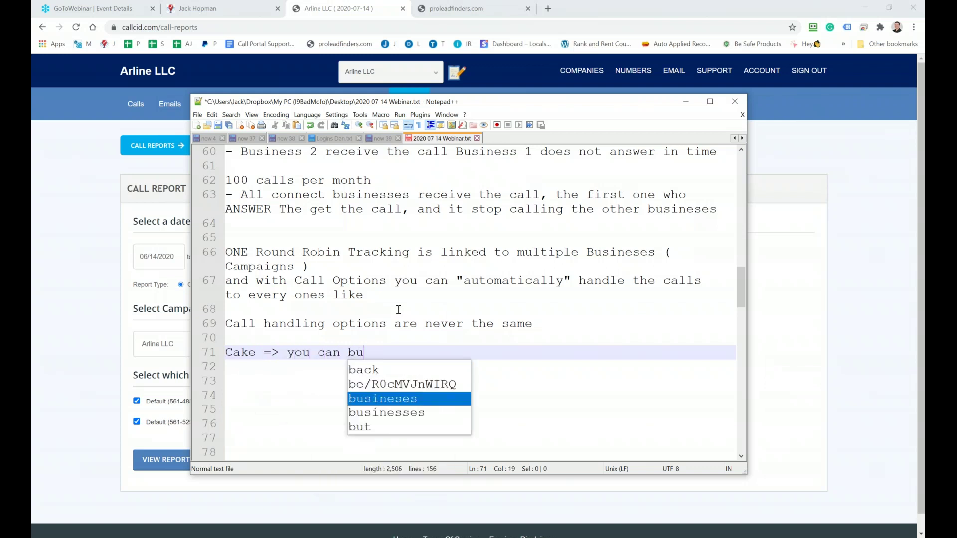
text(y the ingrediants)
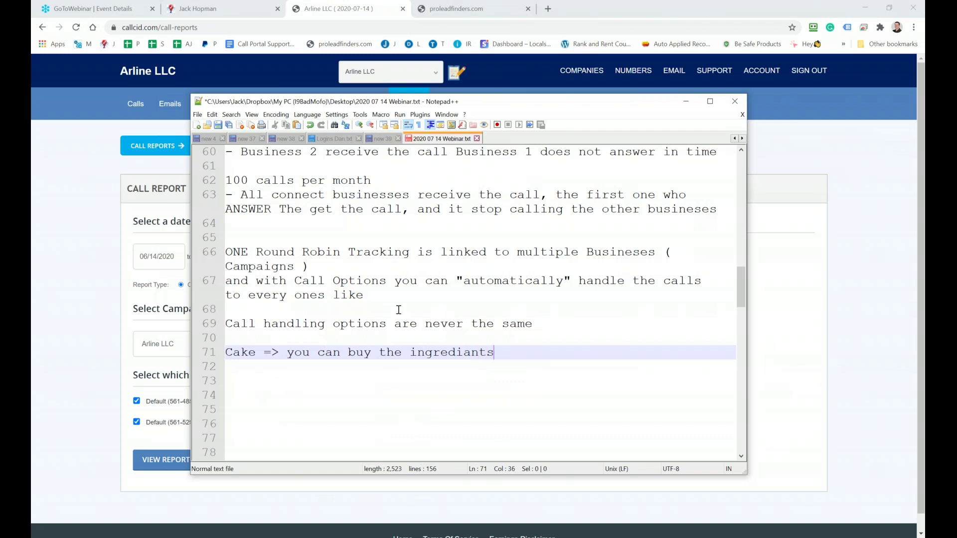
text( and cook by yoursel)
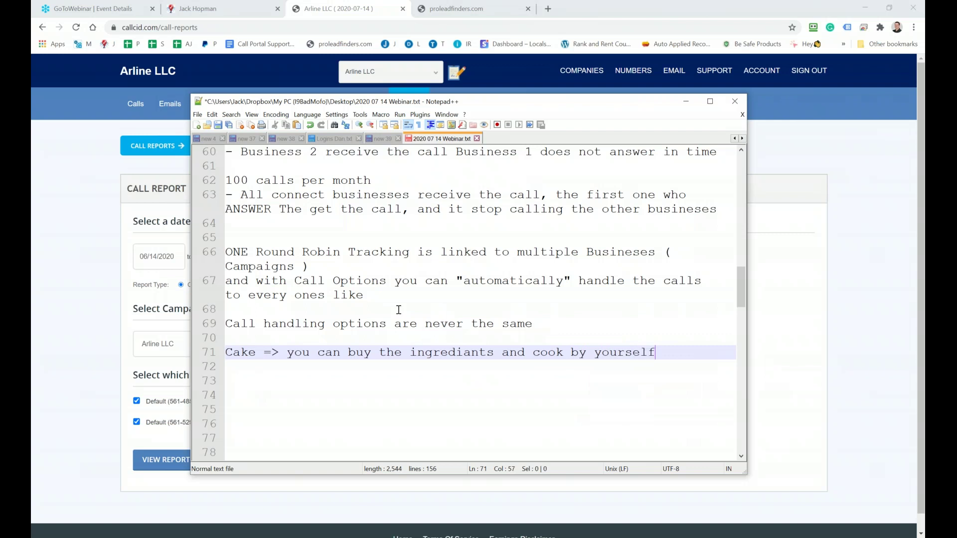
text(f)
key(Return)
key(Return)
text(or )
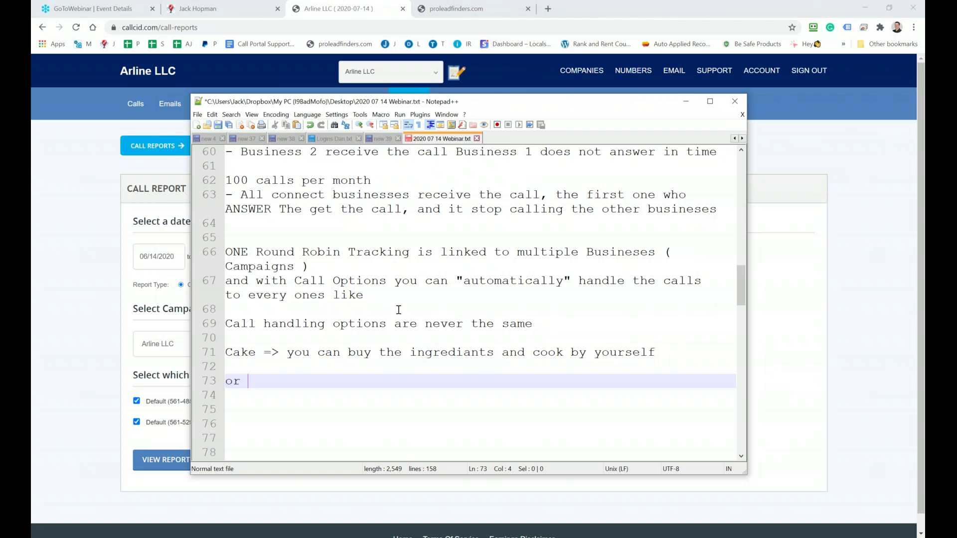
text(buy the cake)
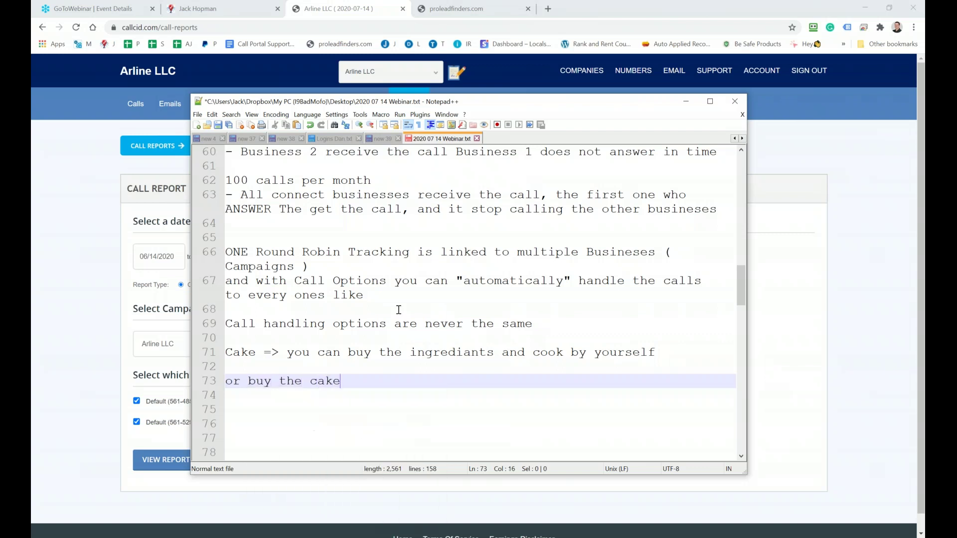
key(Return)
key(Return)
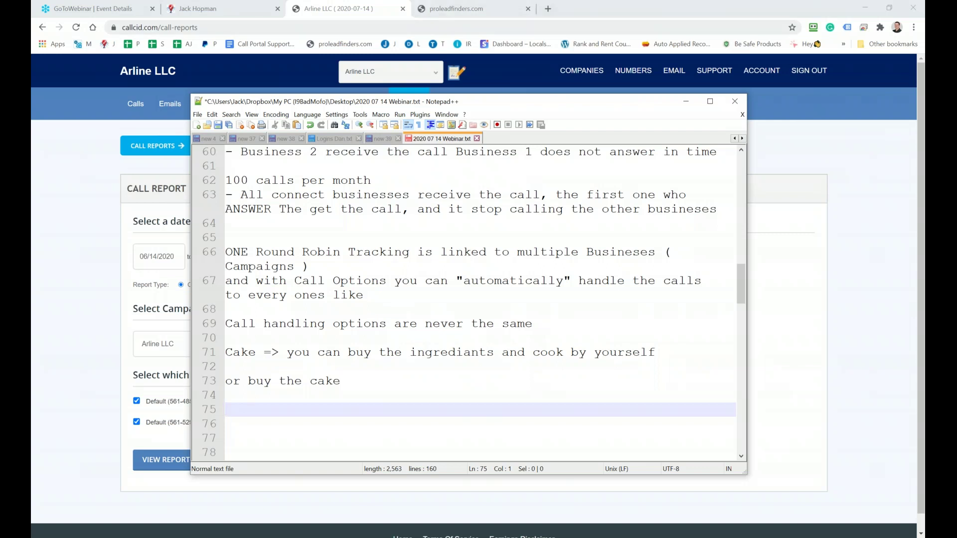
drag(366, 103, 377, 100)
click(581, 33)
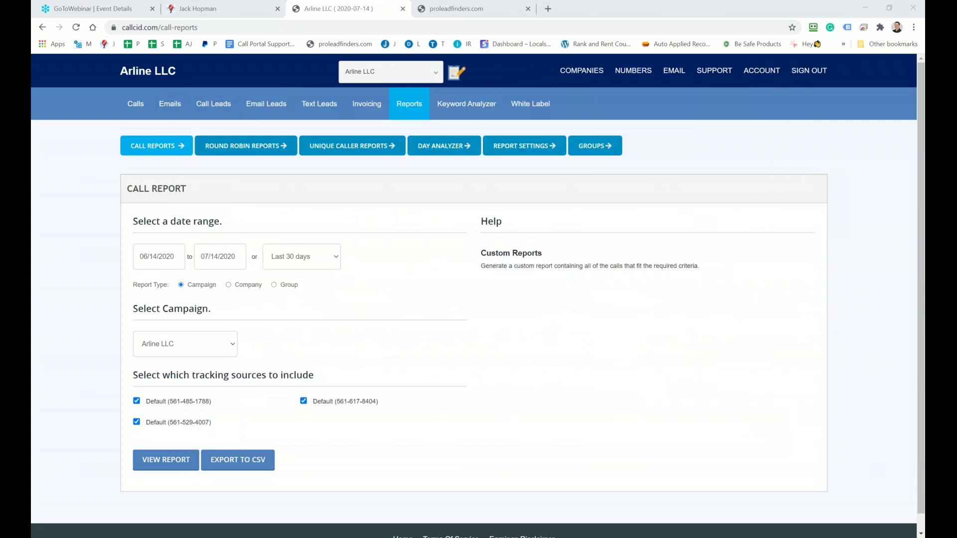
Browse the Jack Hopman PRODUCTS page down to Call Tracking, then switch to the Proleadfinders login tab
click(548, 11)
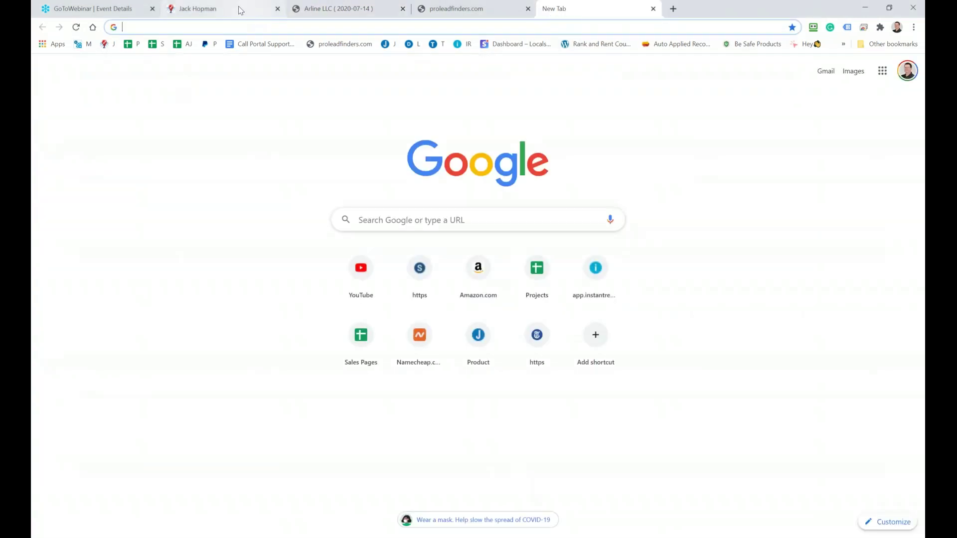
click(239, 10)
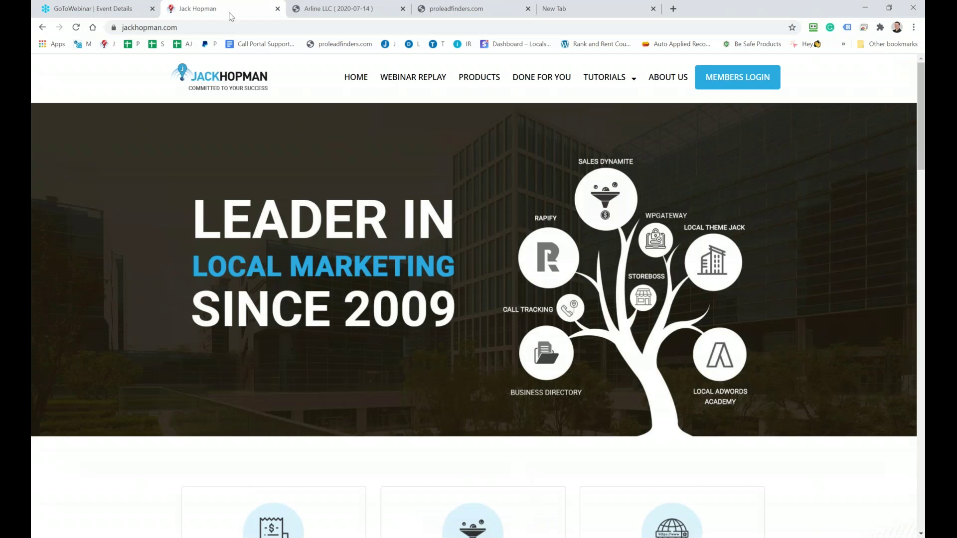
click(477, 79)
scroll(412, 192, down, 12)
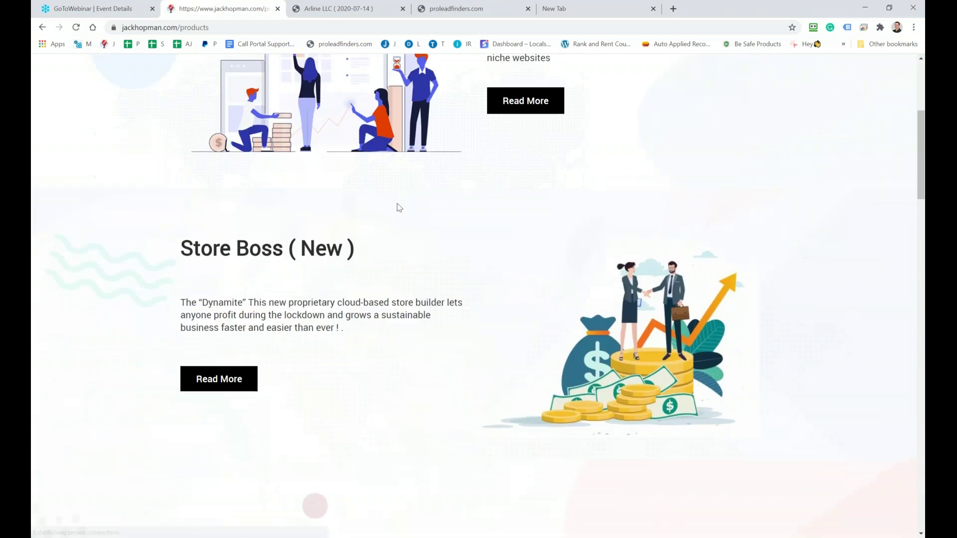
scroll(379, 219, down, 20)
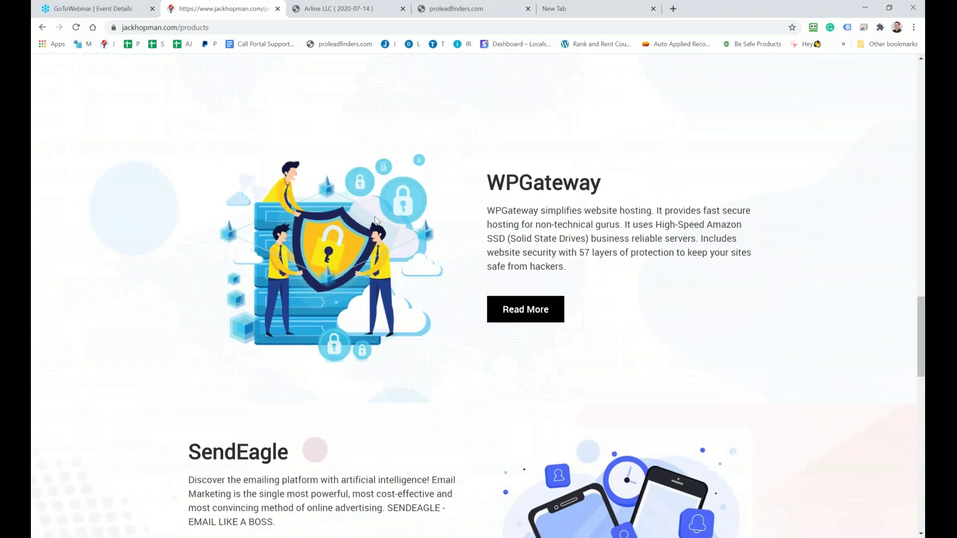
scroll(458, 163, down, 10)
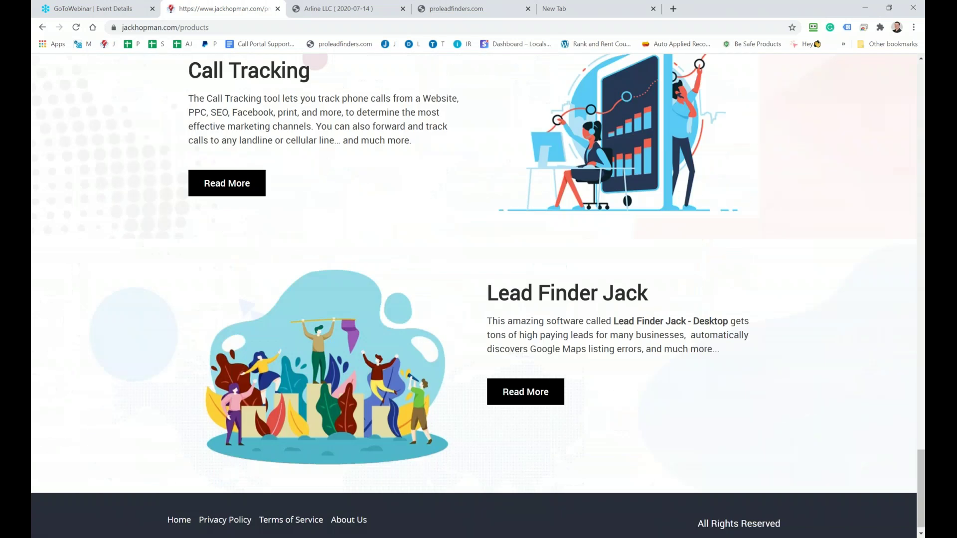
scroll(430, 222, up, 3)
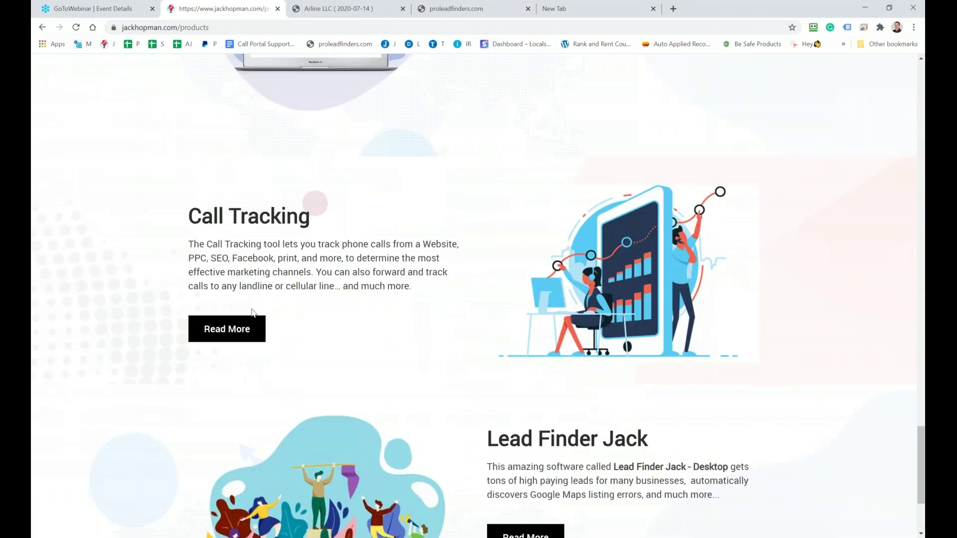
scroll(379, 174, up, 20)
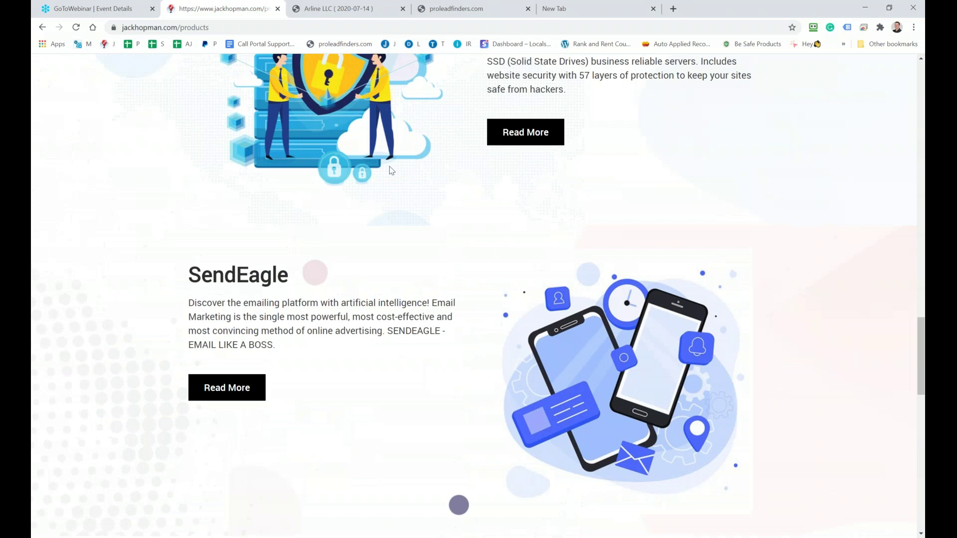
scroll(403, 154, up, 8)
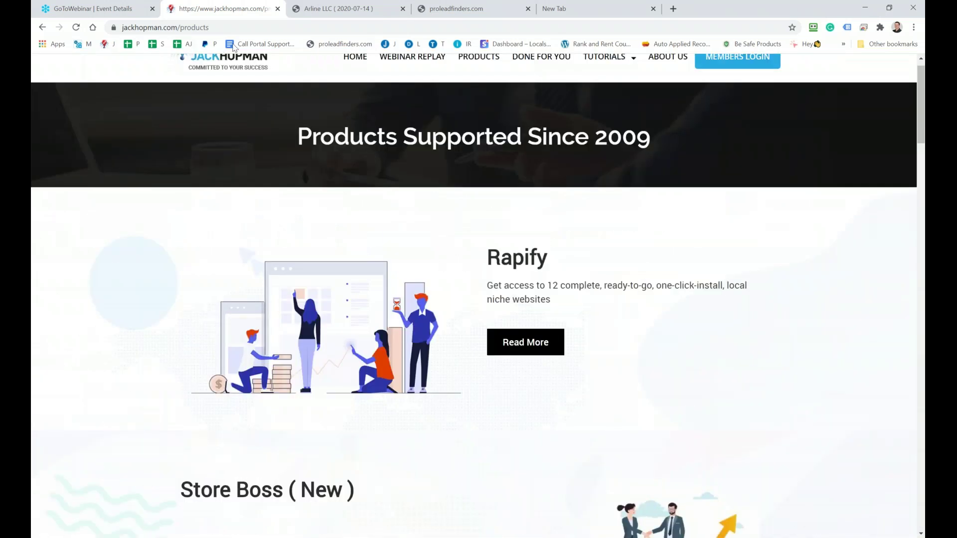
scroll(496, 73, down, 1)
scroll(294, 419, down, 20)
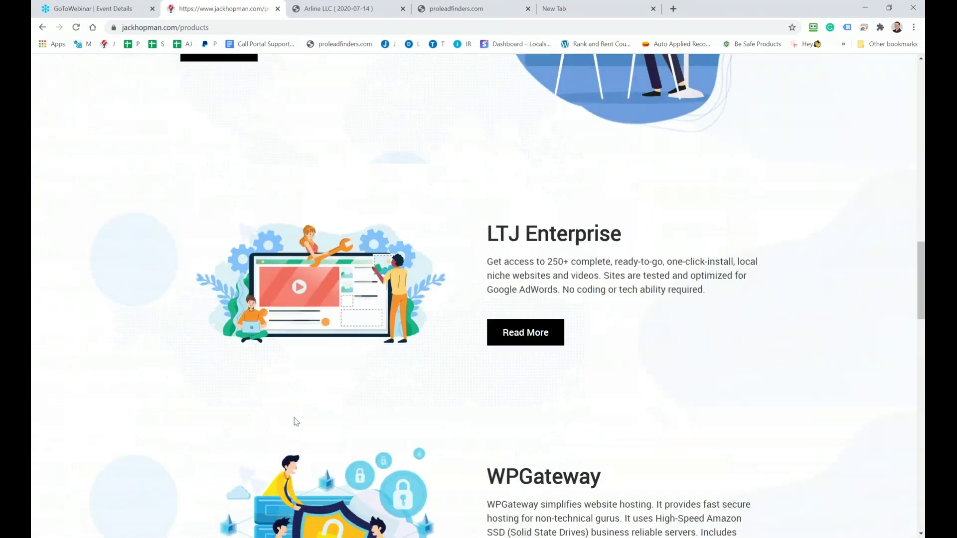
scroll(294, 418, down, 13)
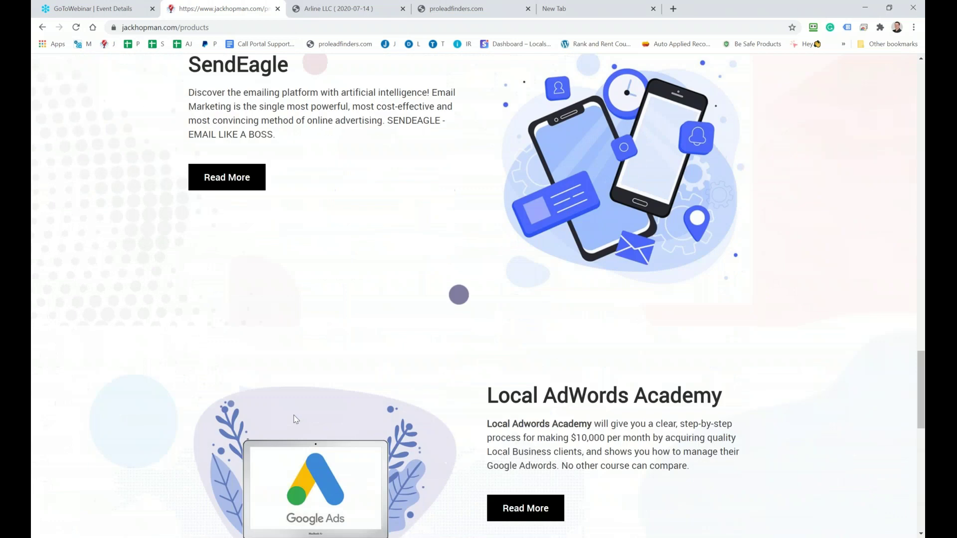
scroll(294, 414, down, 2)
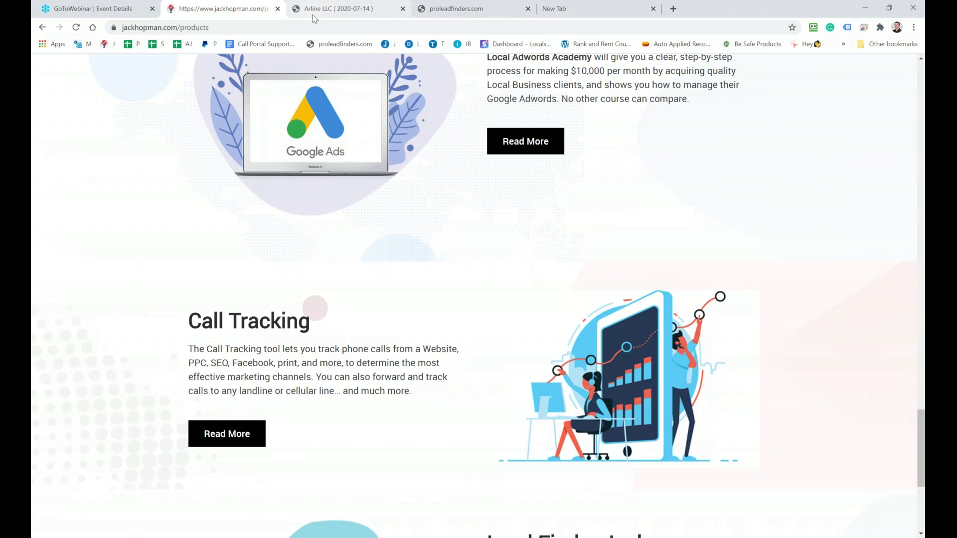
click(450, 9)
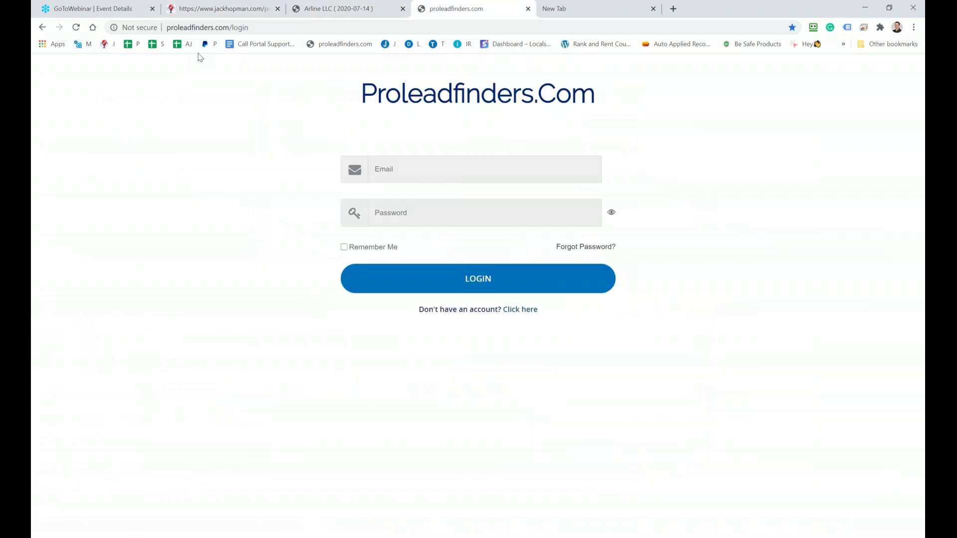
Return to the Arline LLC tab and open its campaign edit page, scrolling to the number tables
click(324, 10)
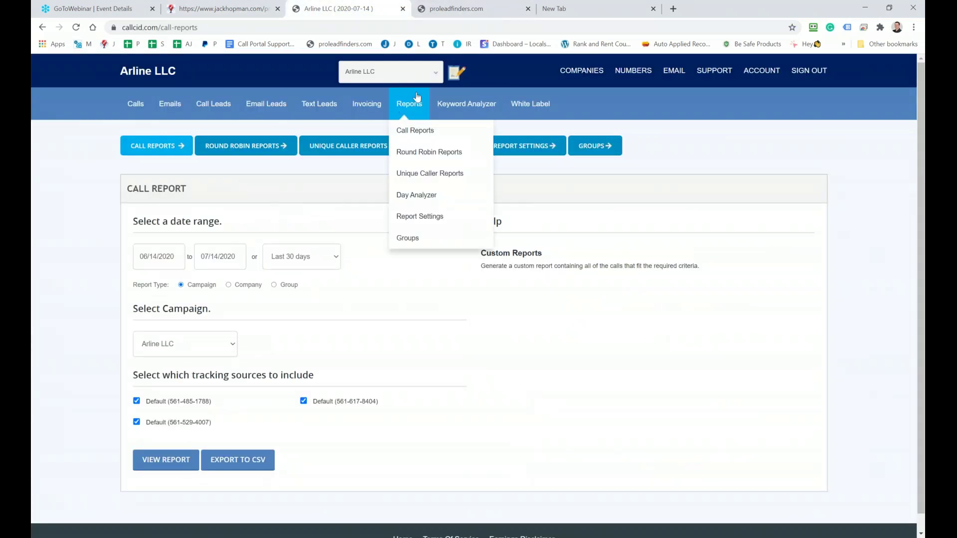
click(455, 74)
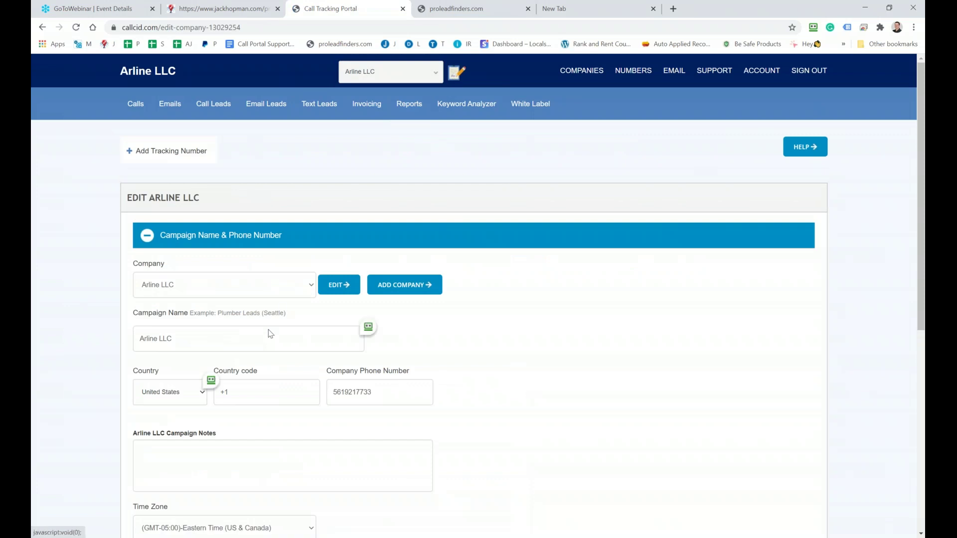
scroll(257, 349, down, 3)
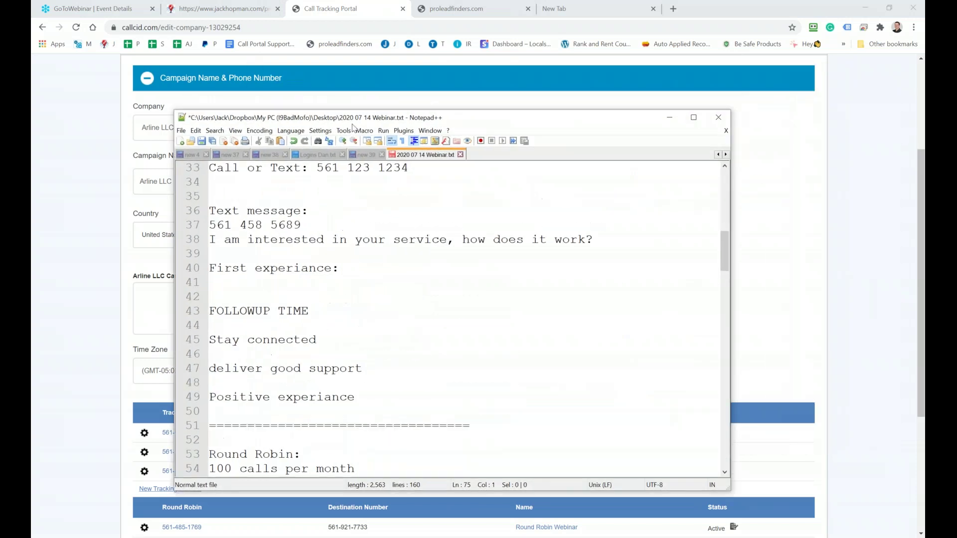
Copy the welcome email's links, lines 121–137 from Quick Start Guide to The Call Portal Features, then return to Chrome
key(alt+Tab)
scroll(551, 246, down, 5)
scroll(550, 247, down, 12)
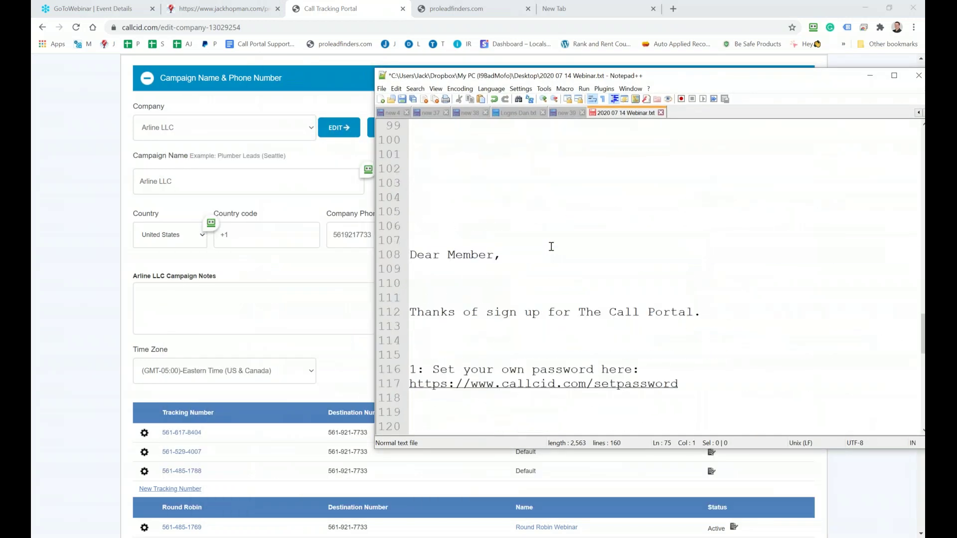
scroll(445, 309, down, 3)
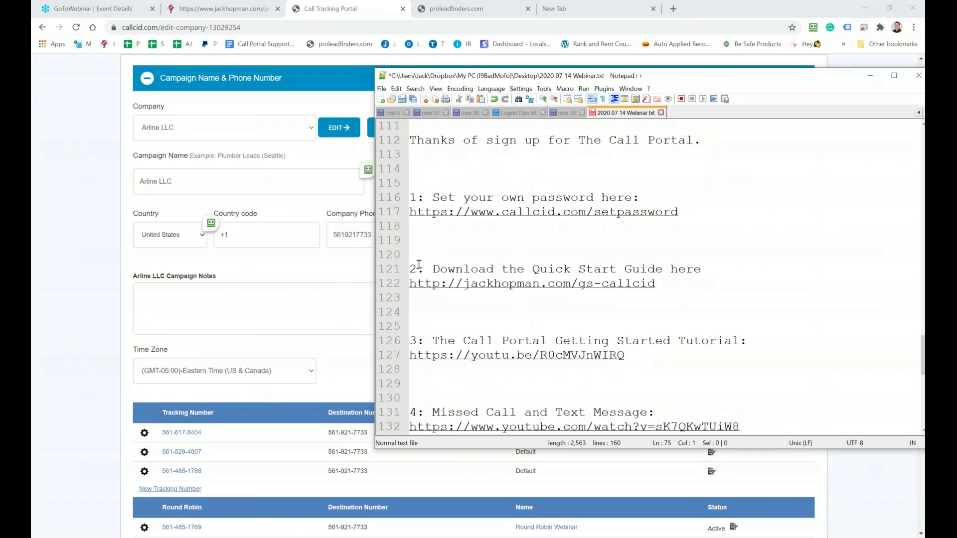
drag(413, 270, 743, 282)
scroll(581, 284, down, 1)
scroll(607, 285, down, 1)
scroll(611, 284, down, 1)
scroll(626, 292, down, 1)
scroll(627, 319, down, 1)
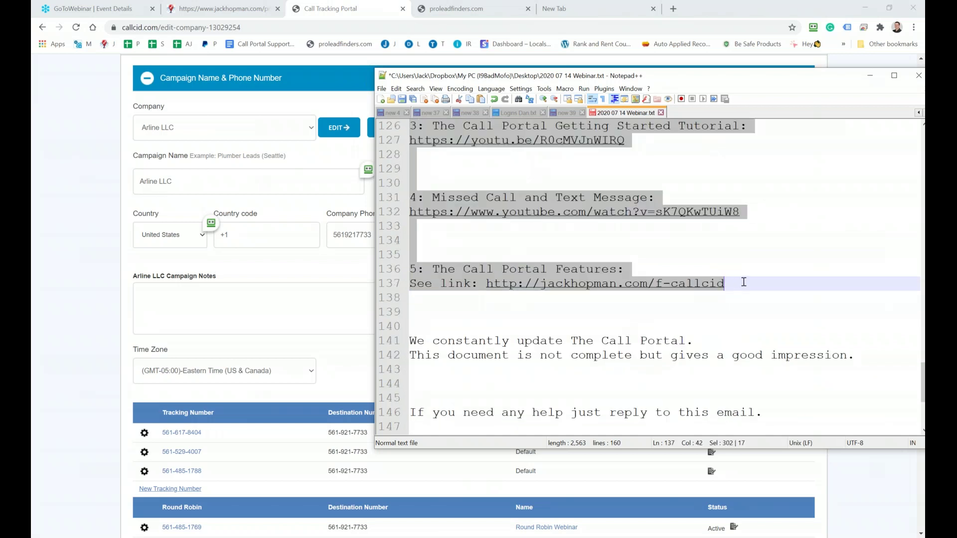
key(ctrl+c)
key(alt+Tab)
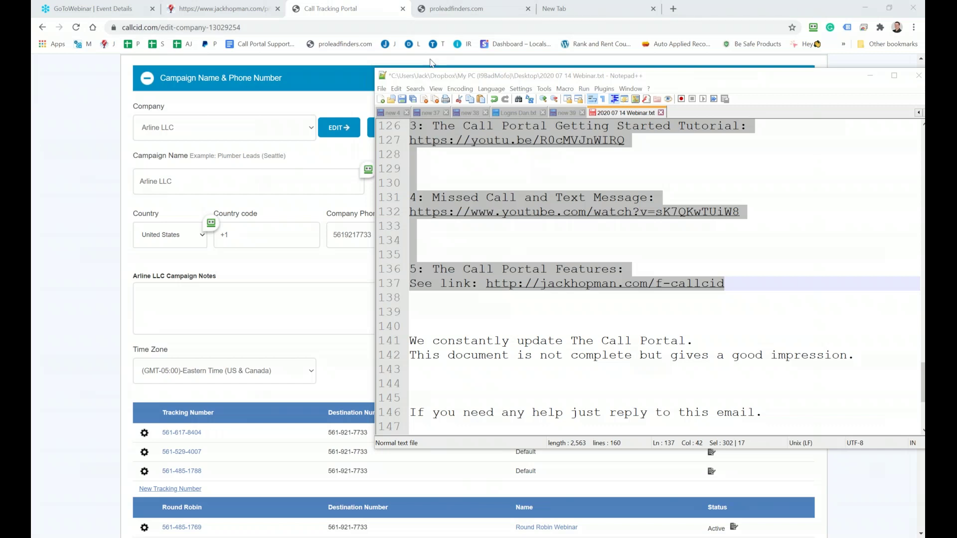
key(alt+Tab)
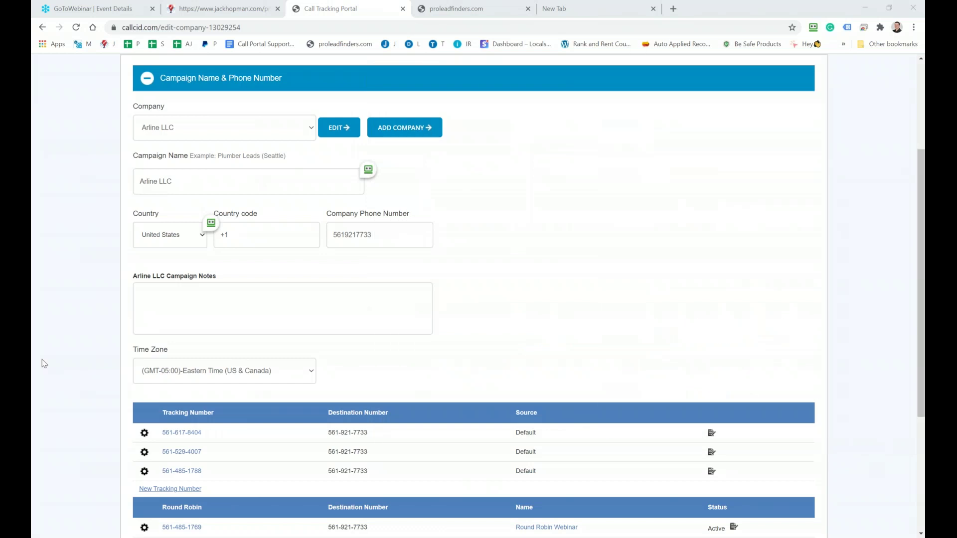
Collapse the Arline LLC Campaign Name & Phone Number section to reveal the number tables
scroll(413, 283, up, 3)
click(149, 237)
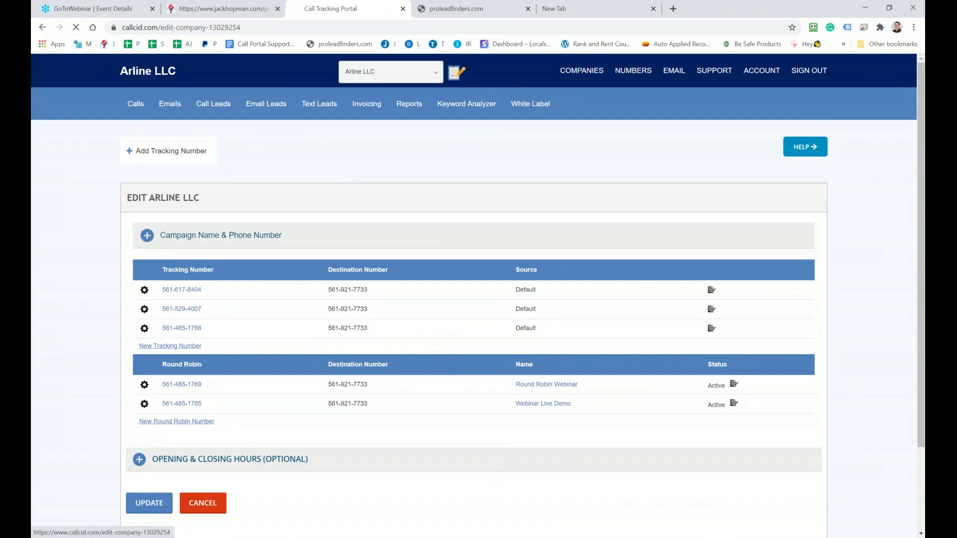
click(453, 74)
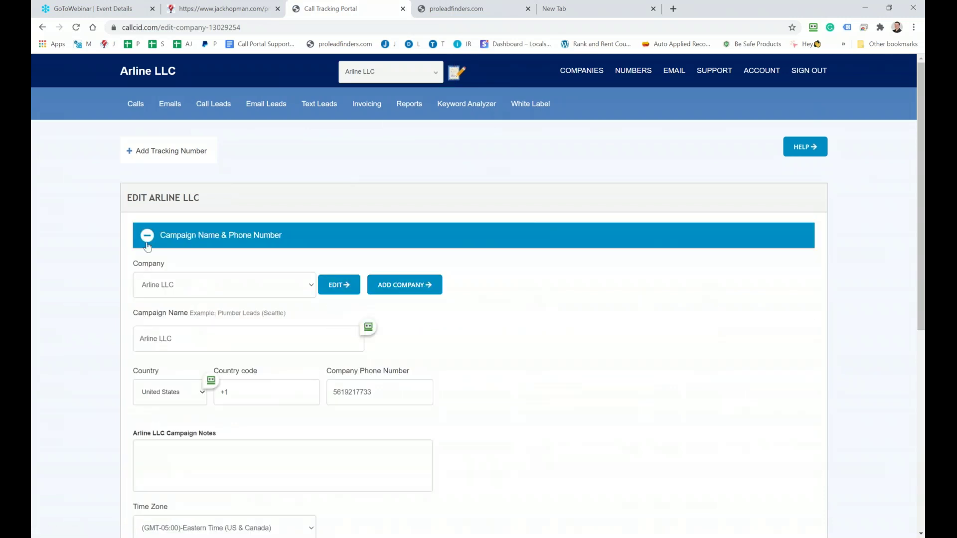
click(147, 242)
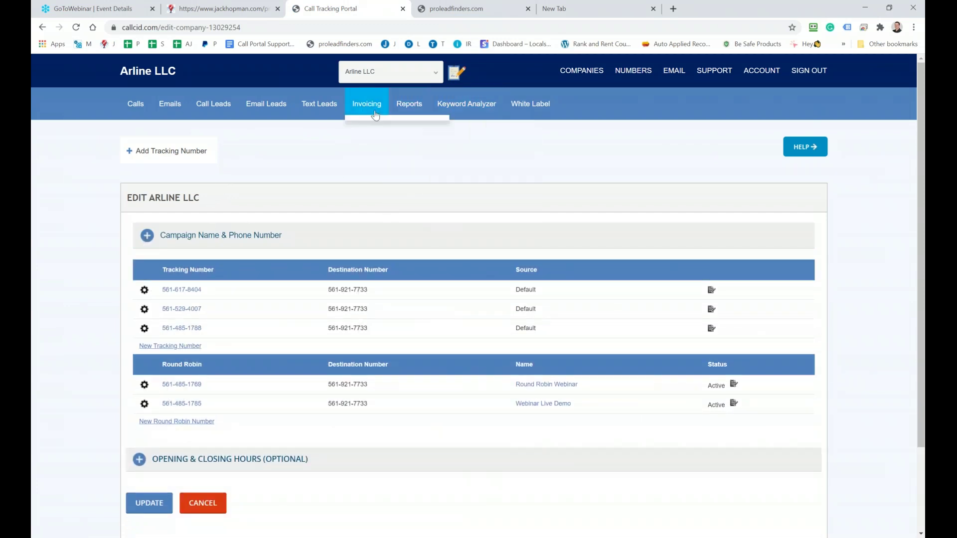
click(455, 74)
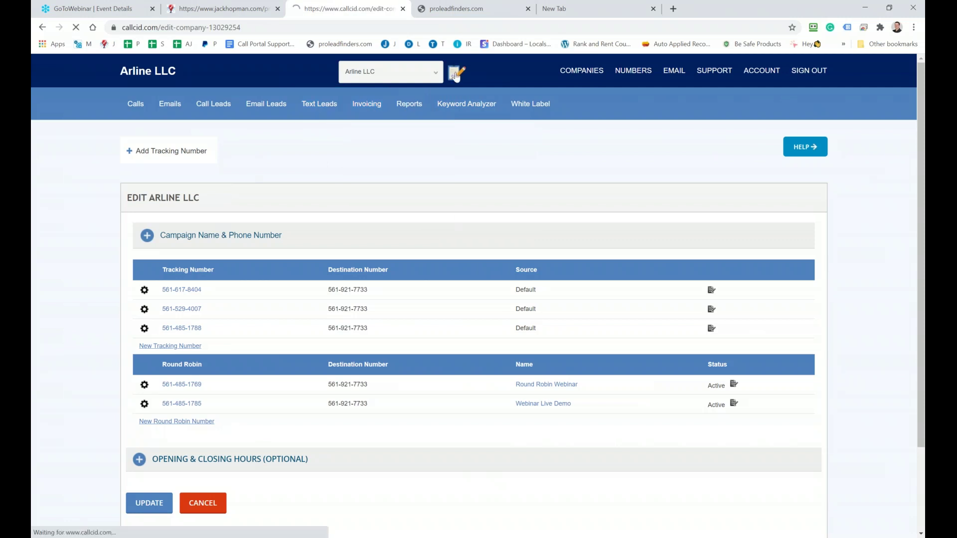
scroll(219, 250, down, 2)
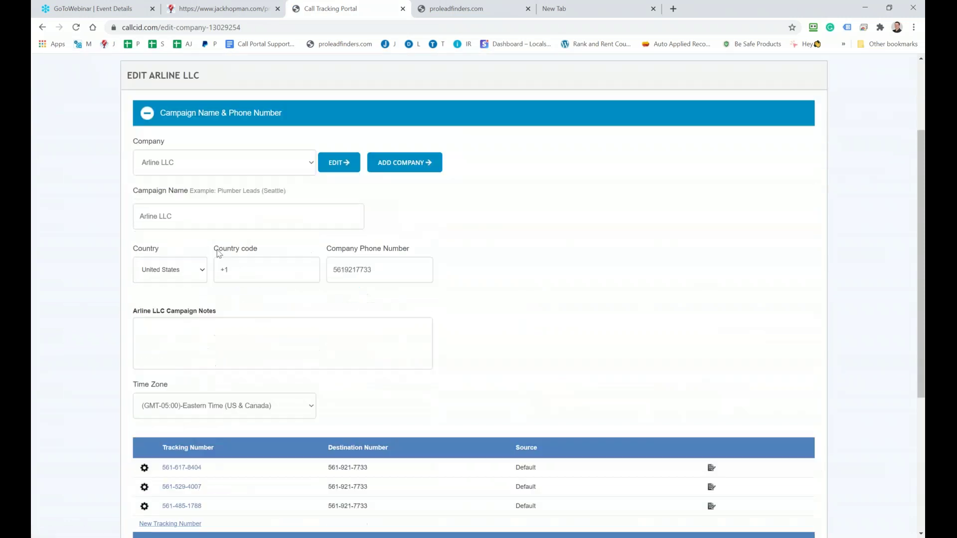
scroll(217, 253, down, 1)
scroll(217, 252, up, 4)
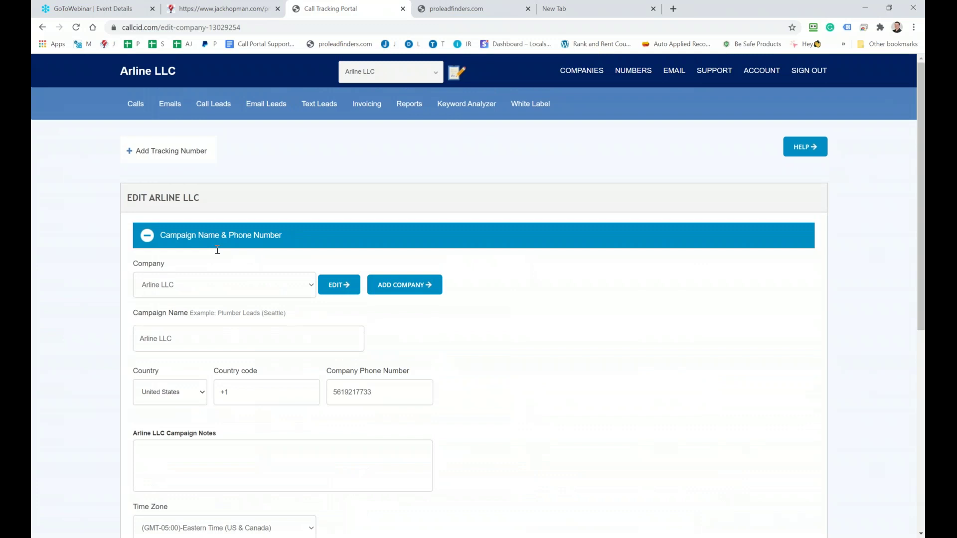
click(154, 240)
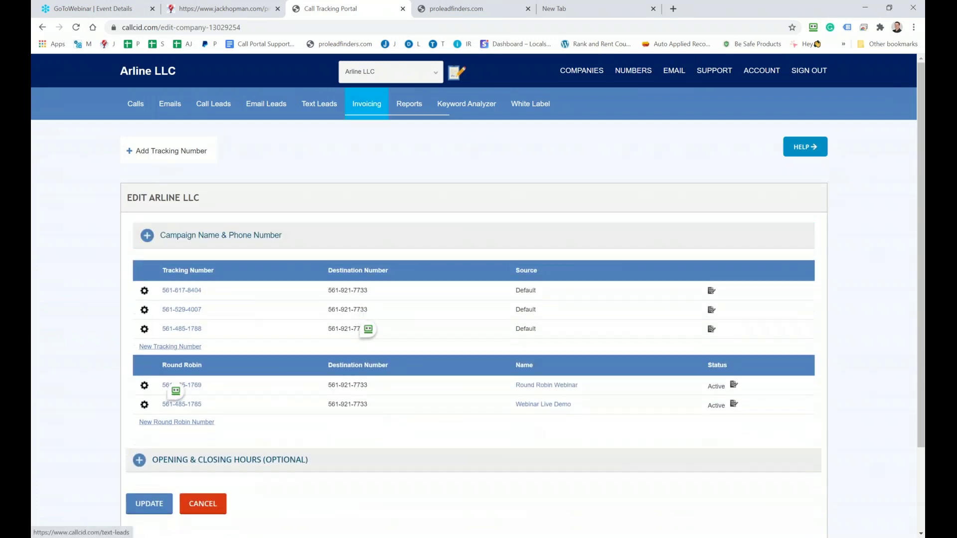
From the calls overview, reopen the Arline LLC campaign and expand its Opening & Closing Hours options
click(136, 104)
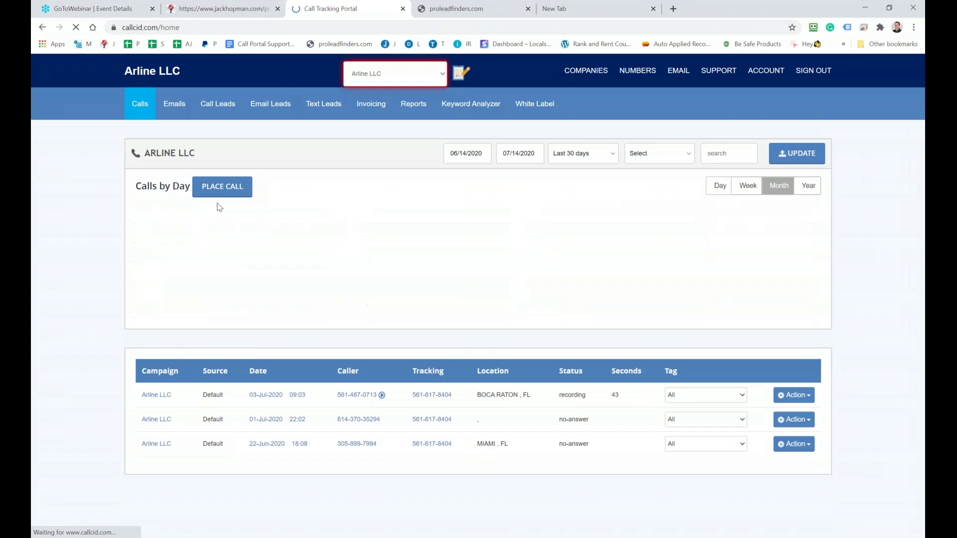
click(149, 394)
scroll(193, 349, down, 4)
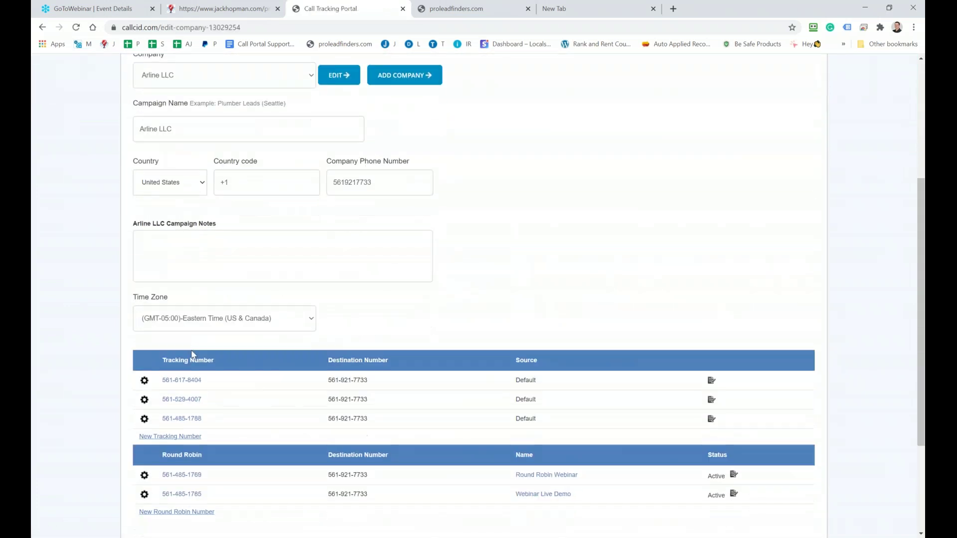
scroll(195, 346, up, 3)
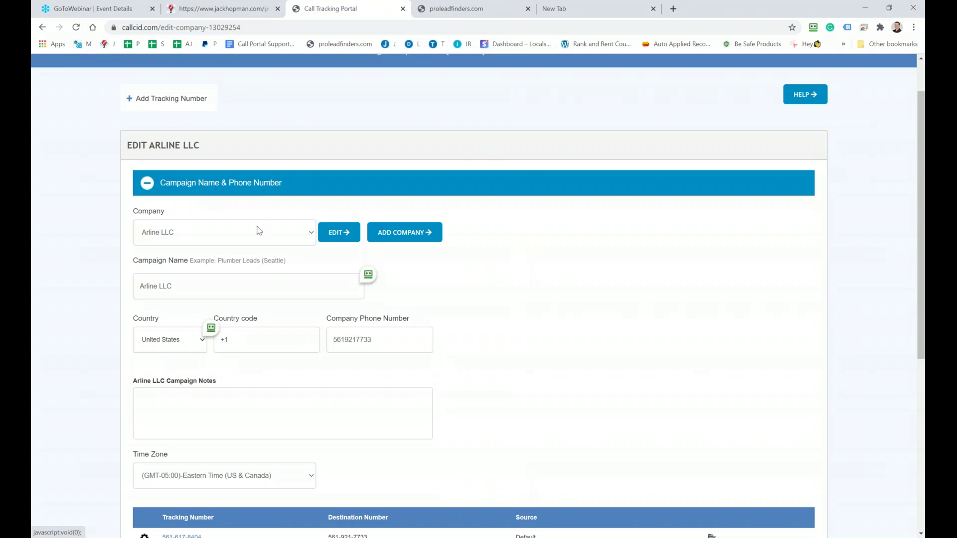
scroll(259, 231, down, 3)
scroll(290, 272, down, 3)
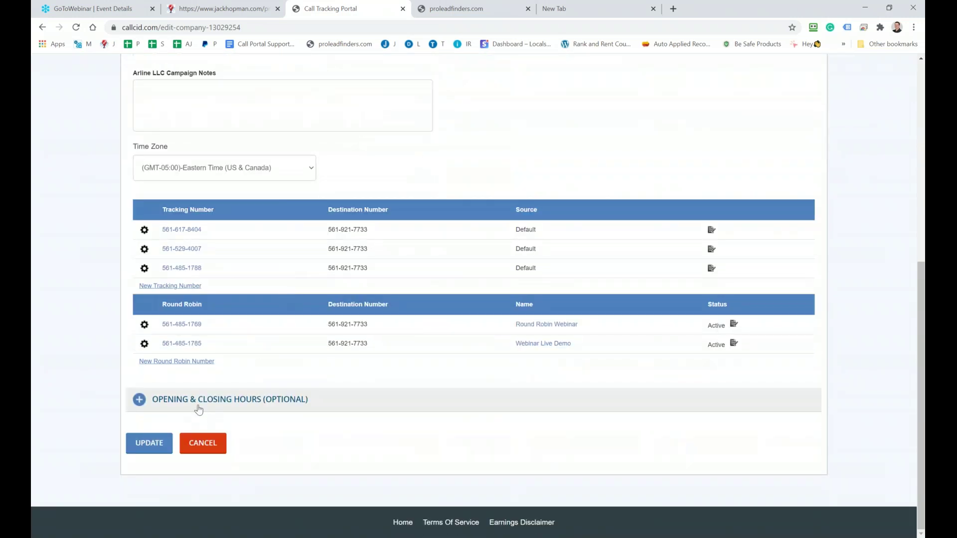
click(140, 400)
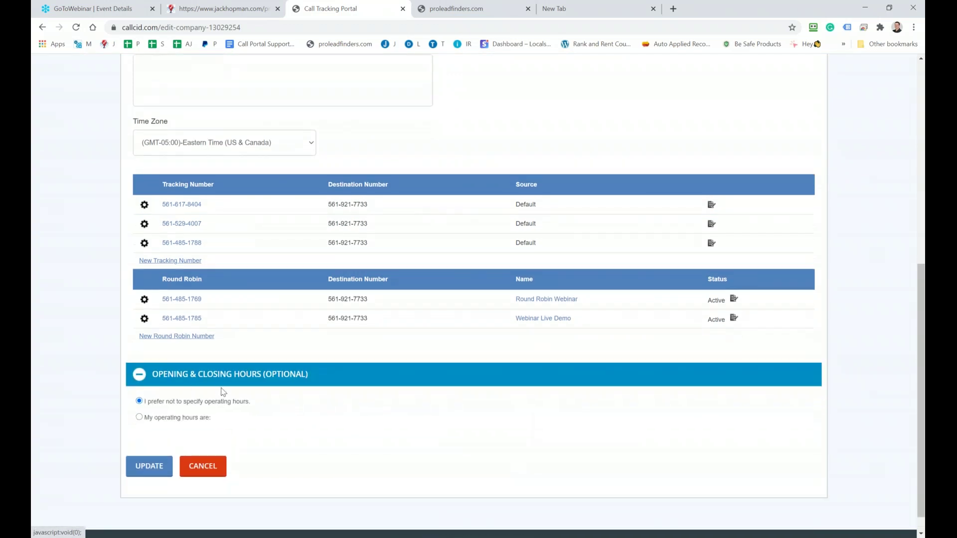
scroll(223, 392, up, 6)
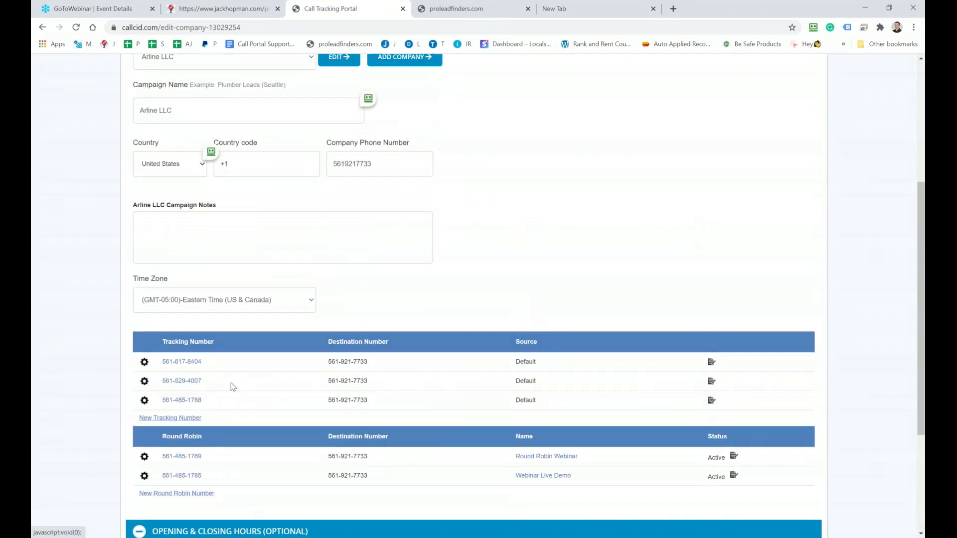
scroll(433, 370, up, 1)
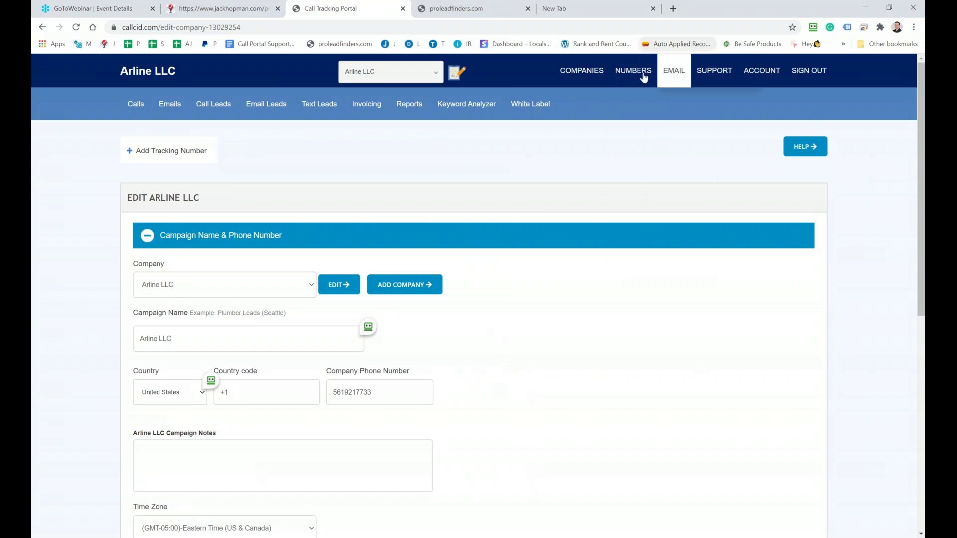
Go to the All Companies list under COMPANIES
mouse_move(630, 72)
mouse_move(573, 79)
click(579, 99)
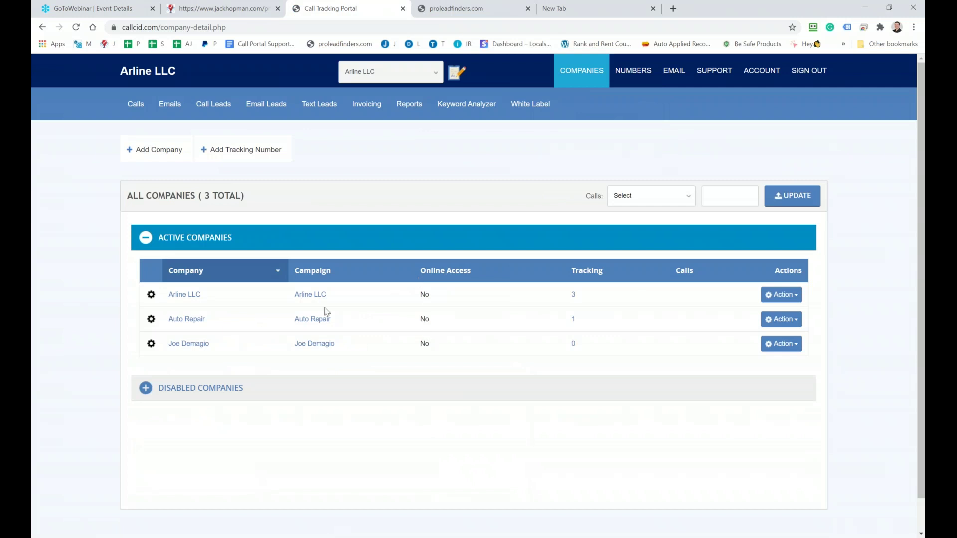
Open Auto Repair via its gear icon and collapse the Company Name & Phone Number section
click(151, 319)
scroll(151, 319, down, 1)
scroll(209, 383, down, 5)
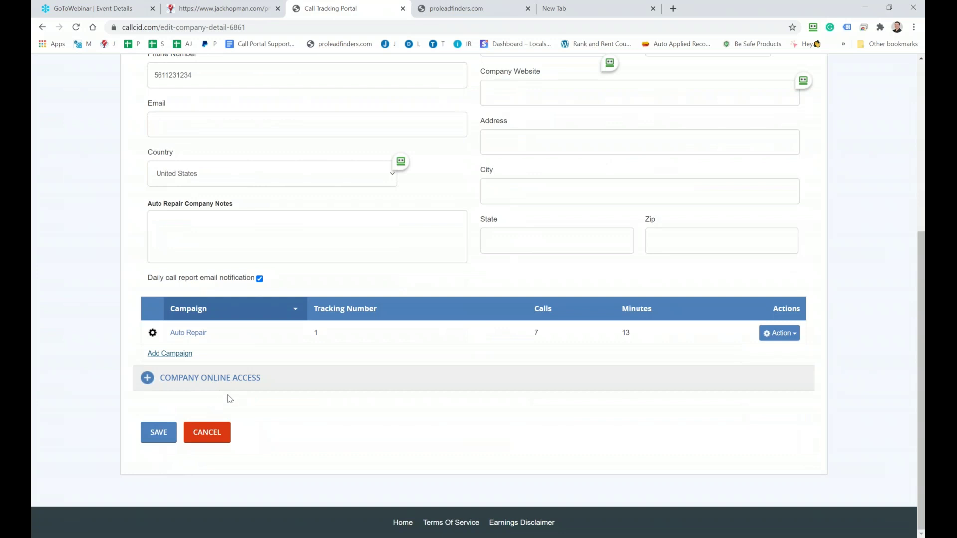
scroll(228, 399, up, 6)
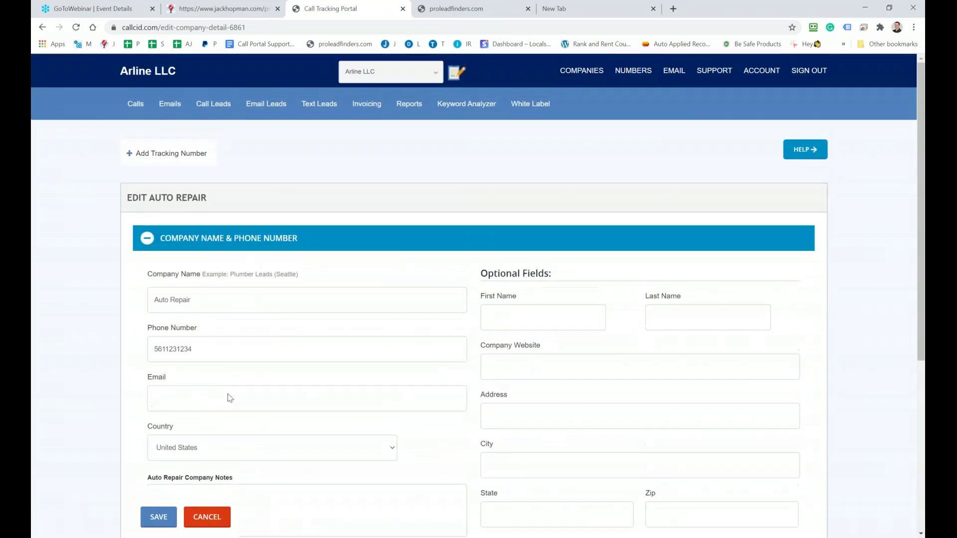
click(147, 239)
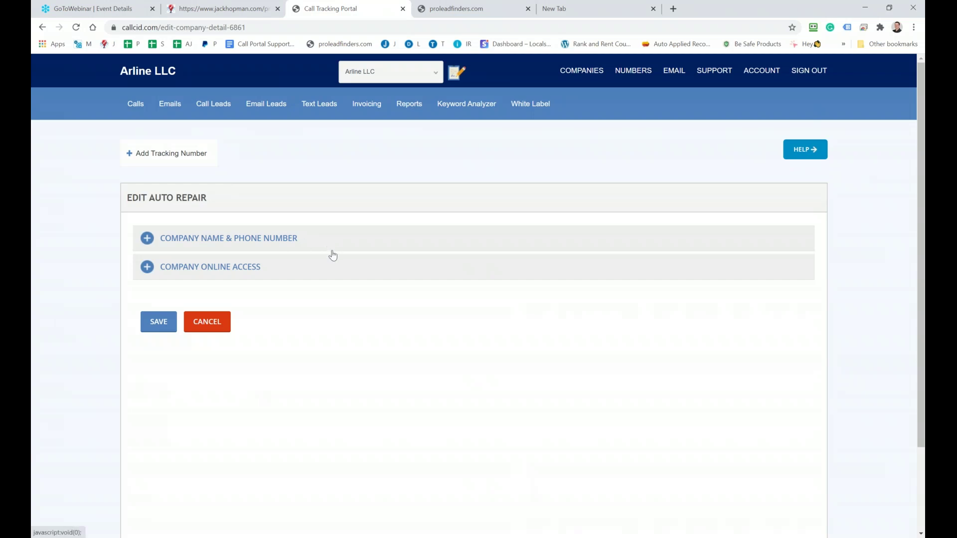
Enable Company Online login for Auto Repair so its Webinar.callcid.com login URL appears, briefly checking the proleadfinders.com tab
click(144, 272)
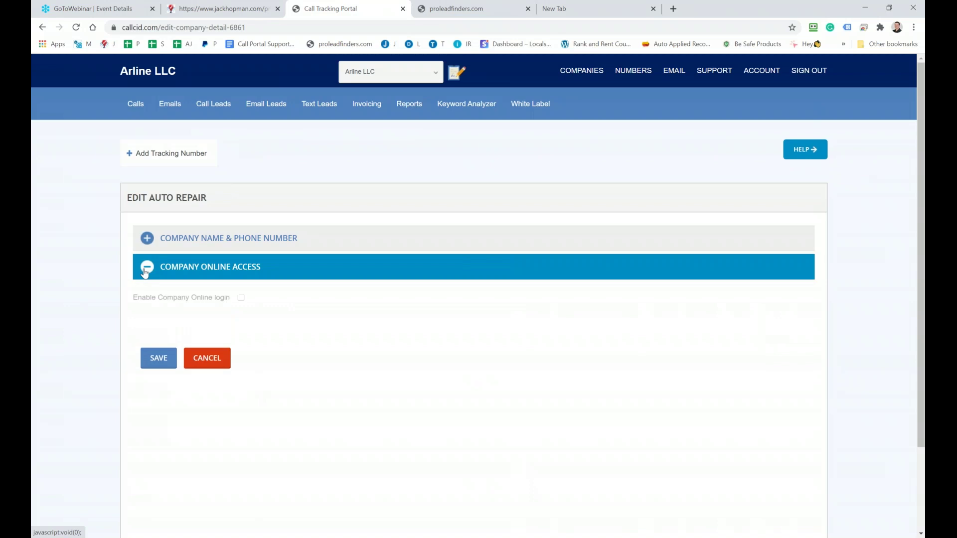
click(241, 298)
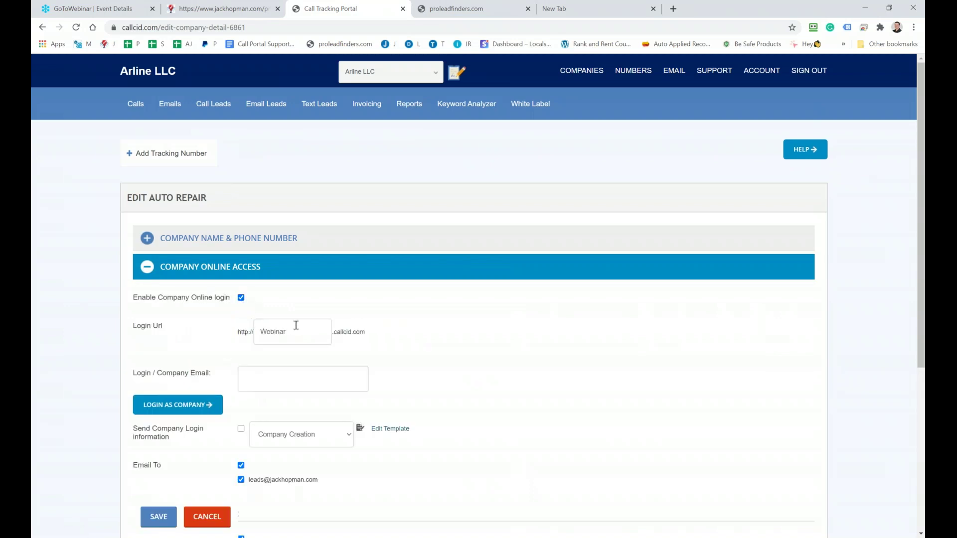
scroll(292, 330, down, 2)
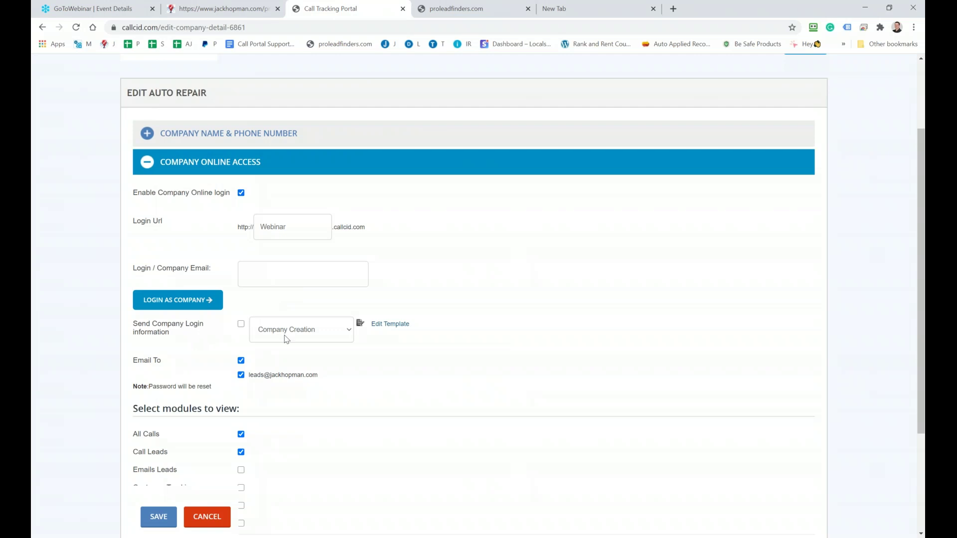
scroll(287, 339, down, 2)
scroll(273, 394, up, 4)
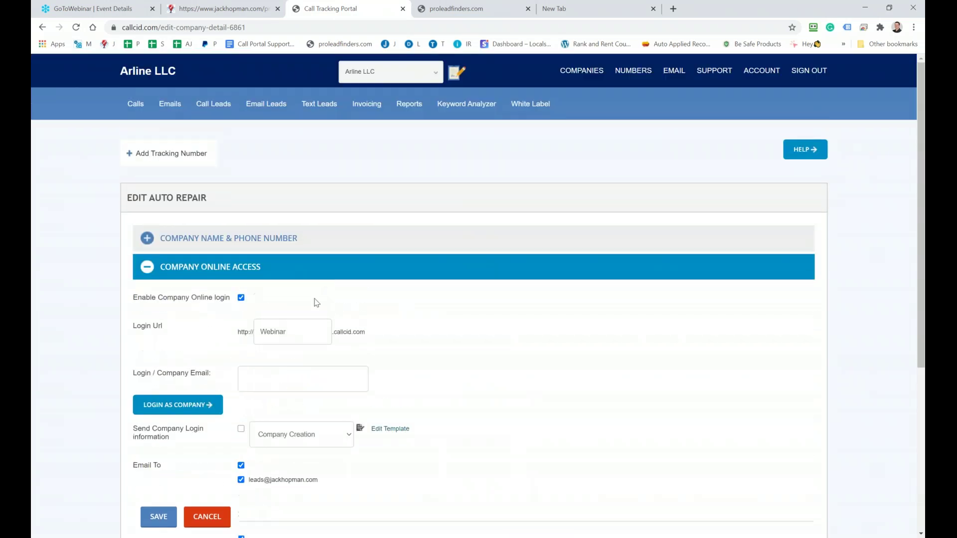
click(466, 8)
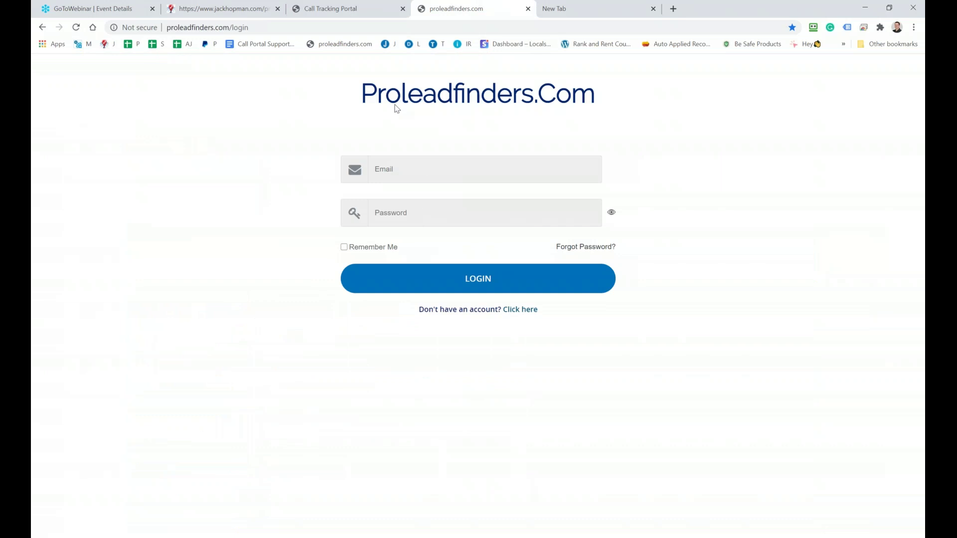
click(347, 10)
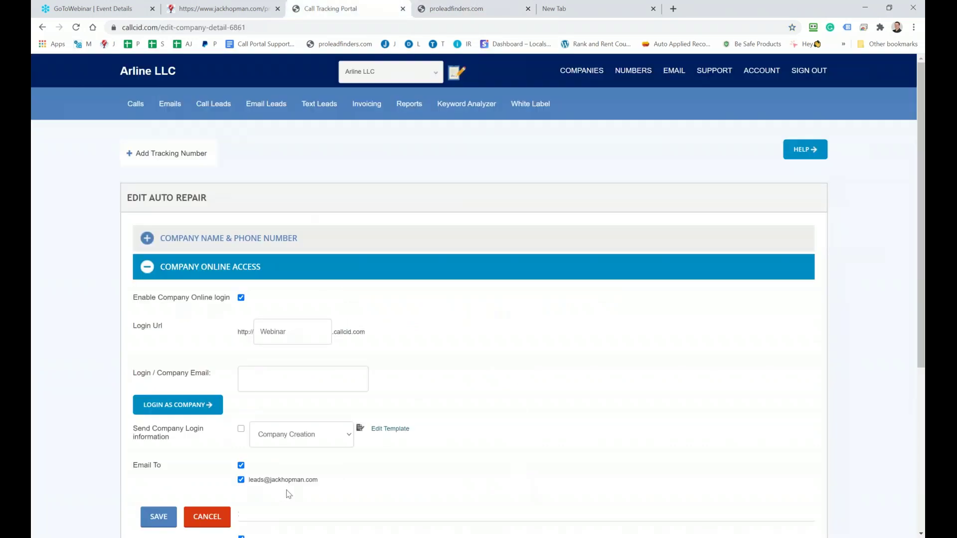
mouse_move(360, 111)
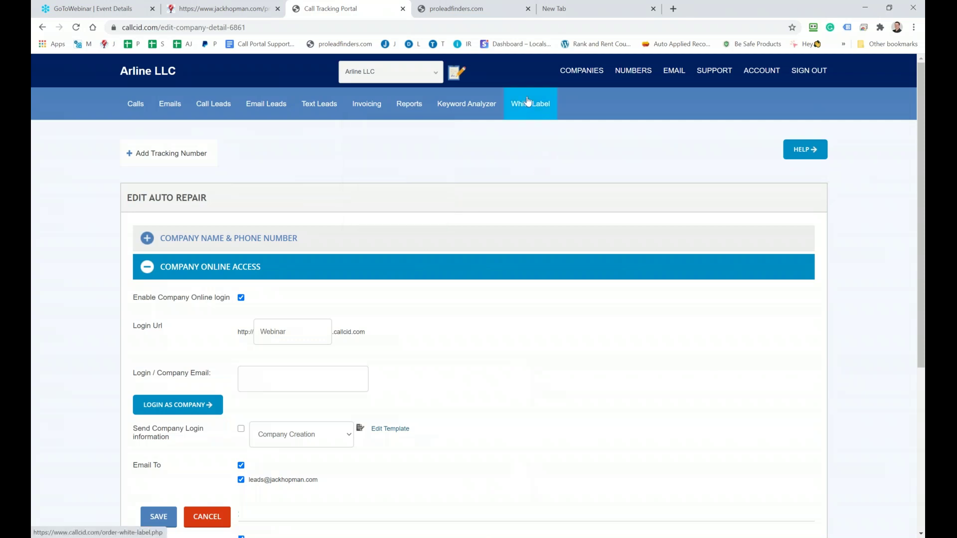
Bring the Notepad++ webinar notes over the proleadfinders.com login page and scroll to line 1
click(445, 11)
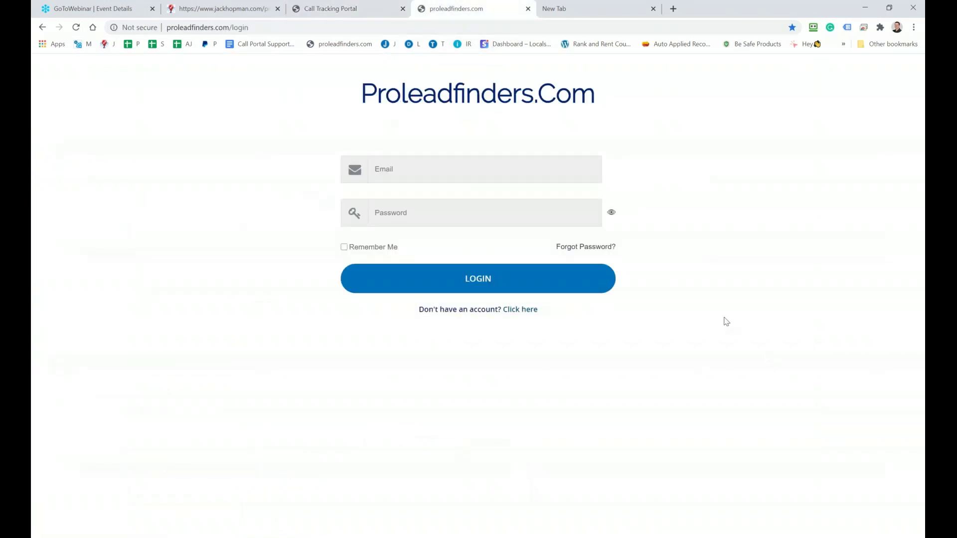
drag(956, 140, 294, 172)
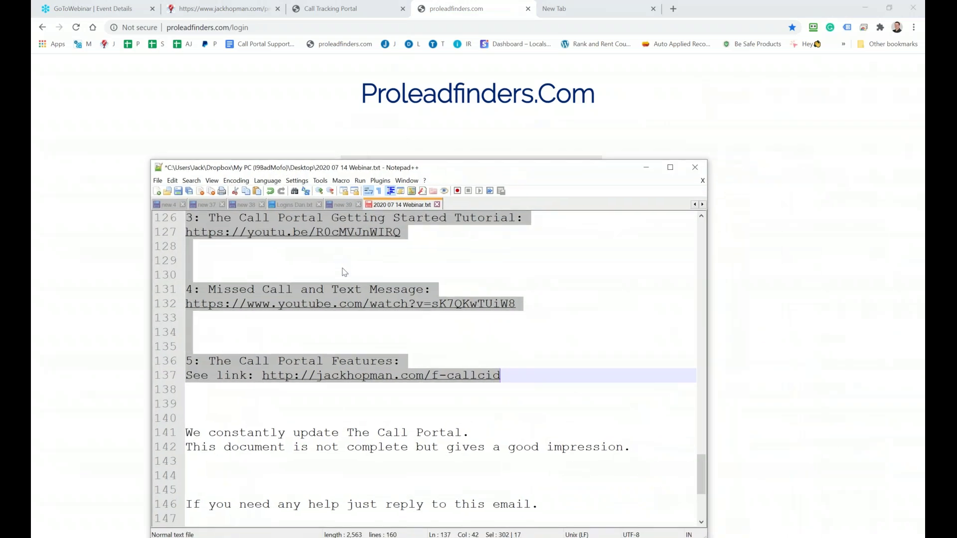
scroll(344, 272, up, 20)
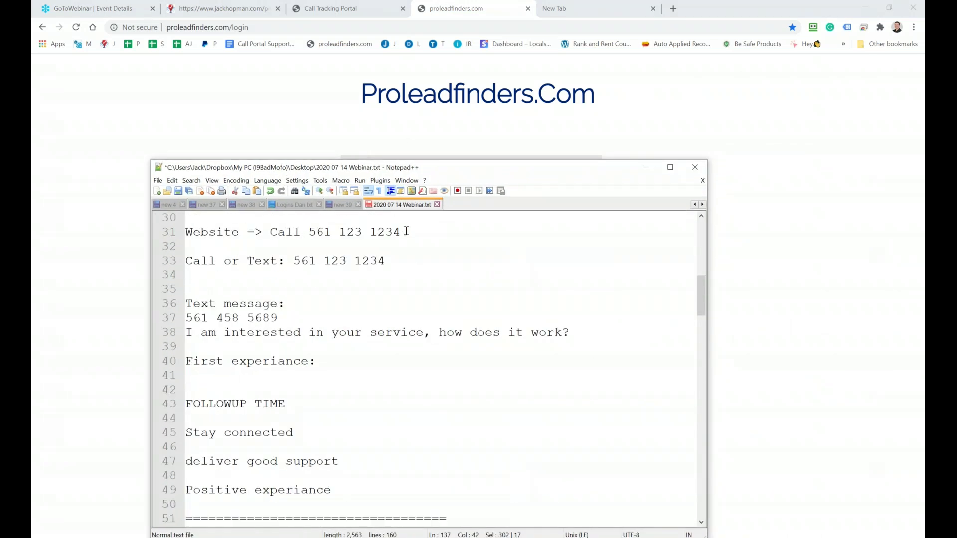
scroll(406, 231, up, 10)
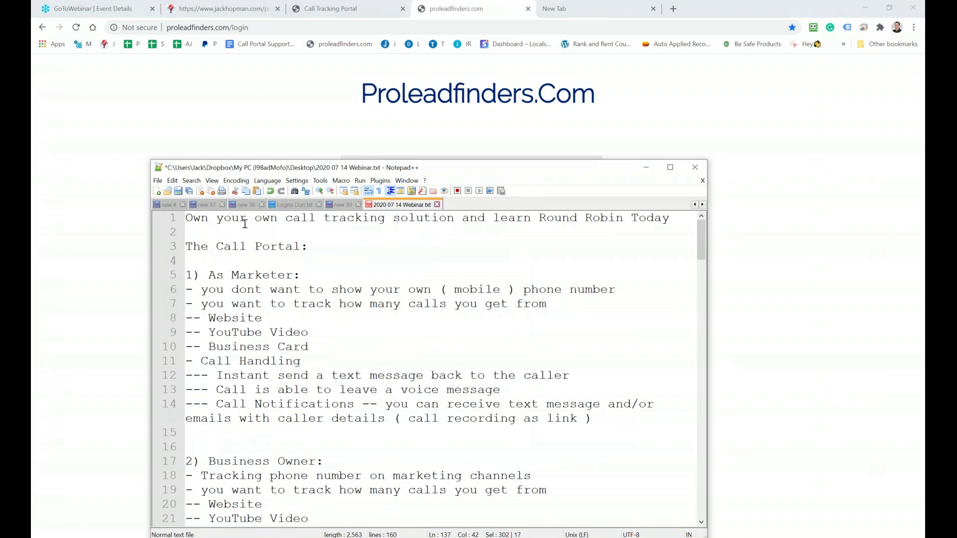
Highlight the title's opening and its 'learn Round Robin Today' part on line 1
drag(200, 220, 400, 219)
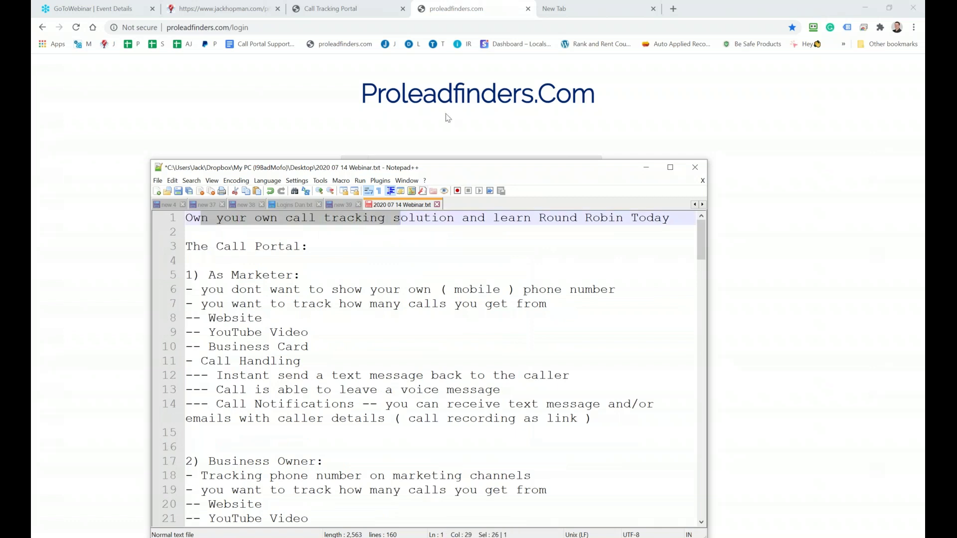
drag(497, 219, 655, 216)
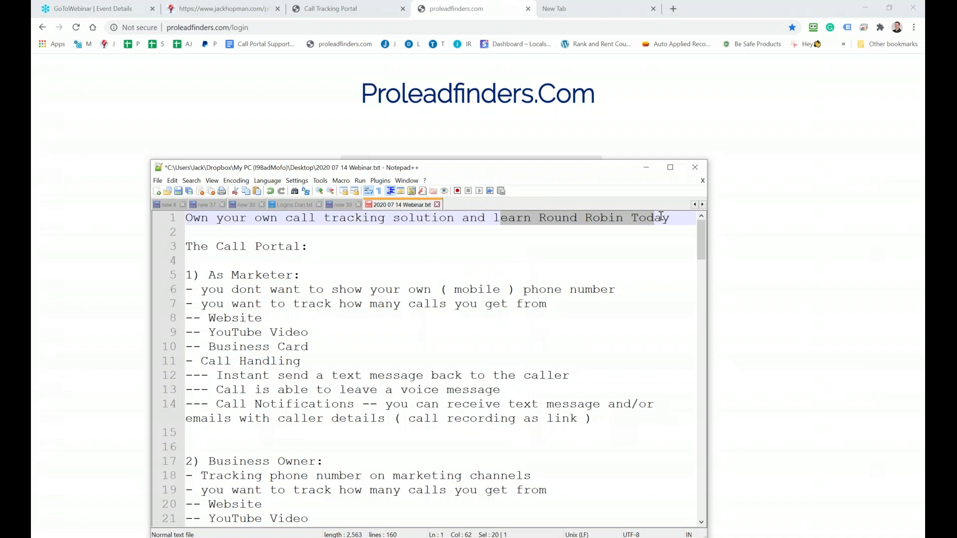
scroll(651, 252, down, 20)
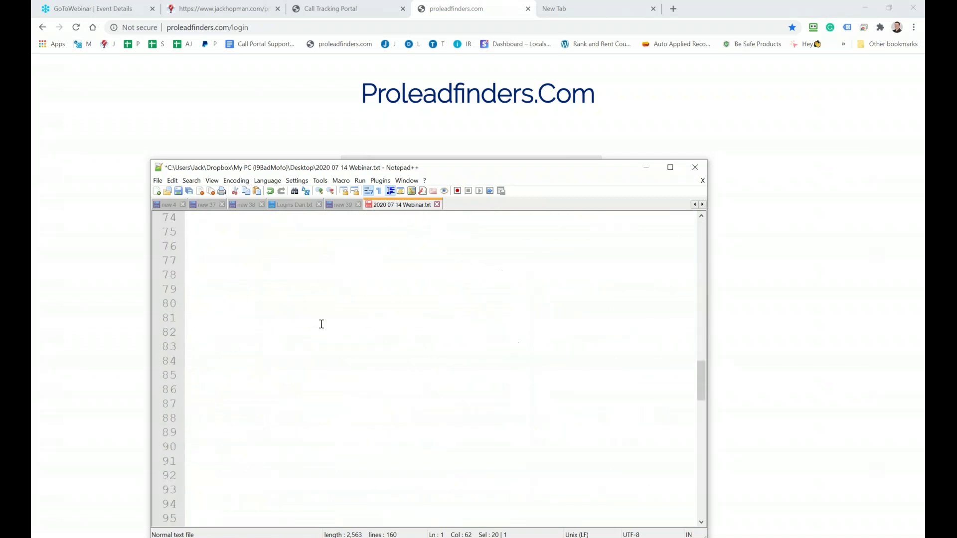
Type the support e-mail address on line 80 and Jackhopman.com on the line below
click(220, 303)
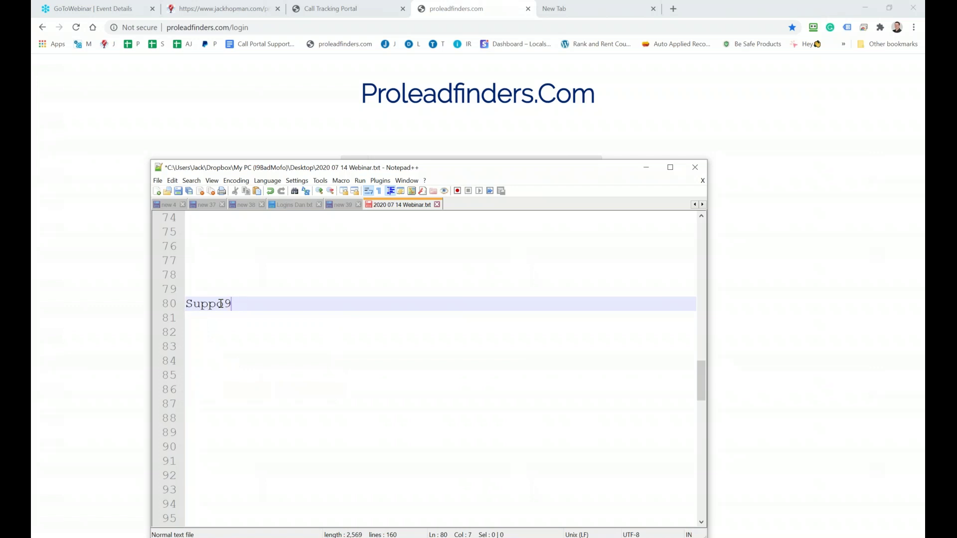
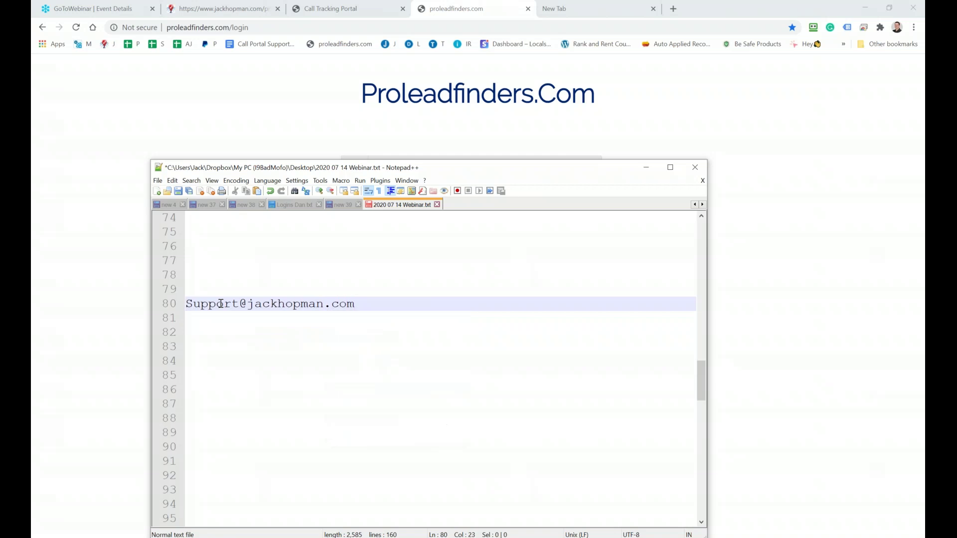
key(Return)
key(Return)
text(Jack)
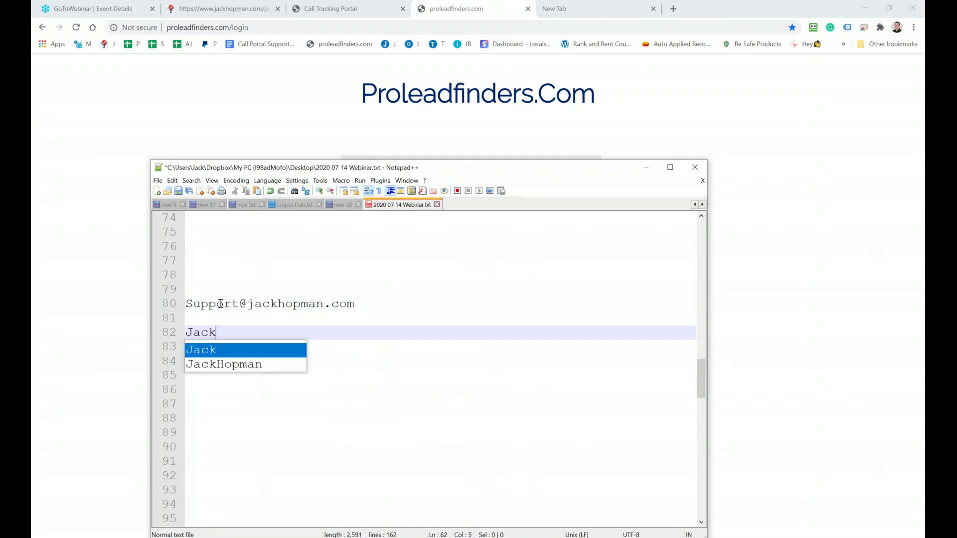
text(hopman.com)
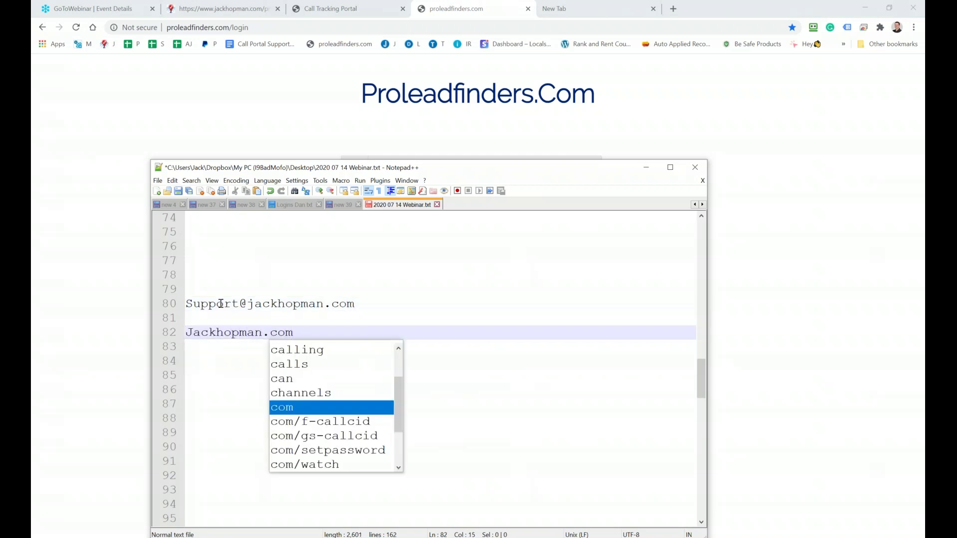
key(Return)
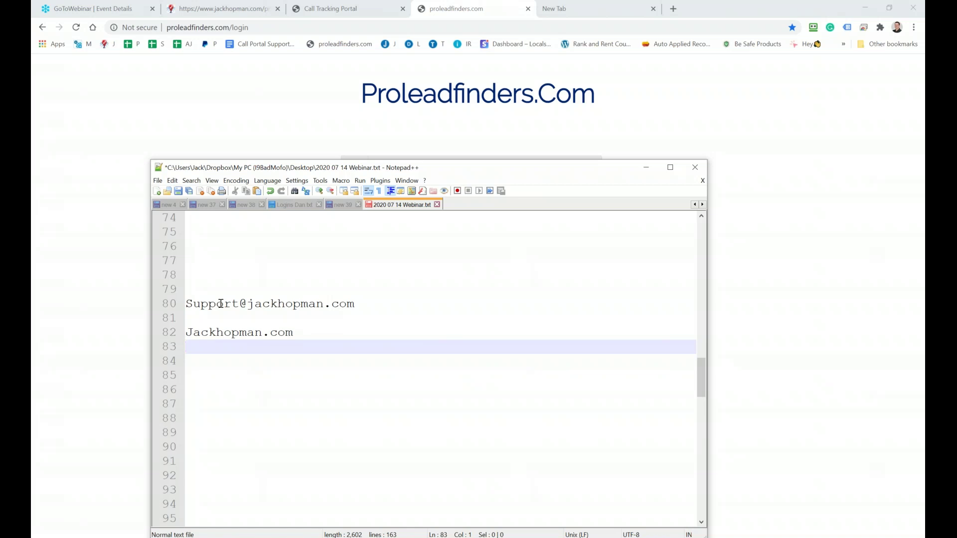